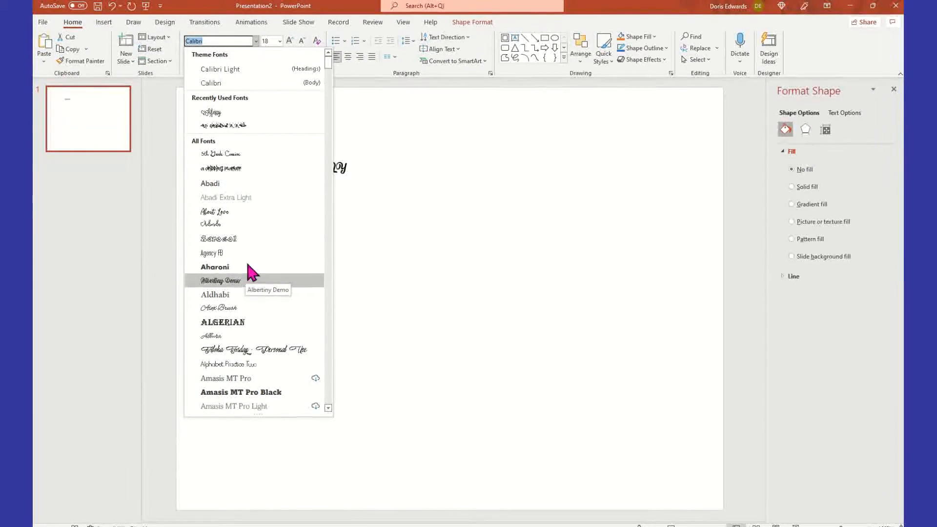
# Step: Set the FAMILY text's font to Gill Sans Ultra Bold and narrow its text box to fit the word
pyautogui.moveTo(328, 65); pyautogui.dragTo(328, 181)
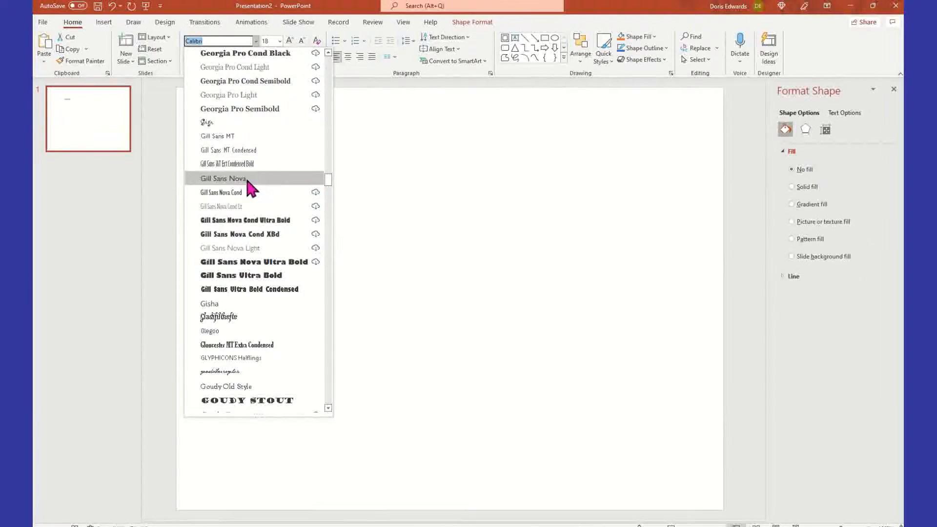
pyautogui.click(251, 276)
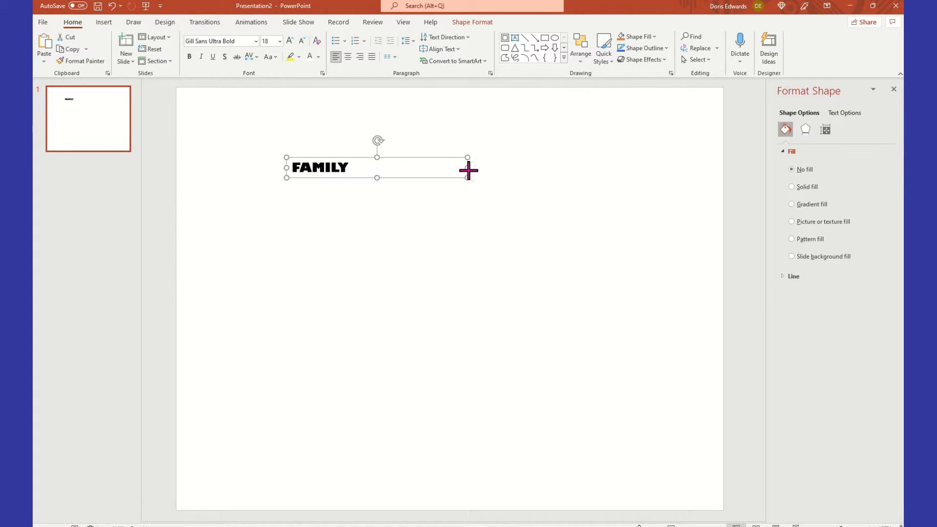
pyautogui.moveTo(468, 170); pyautogui.dragTo(428, 166)
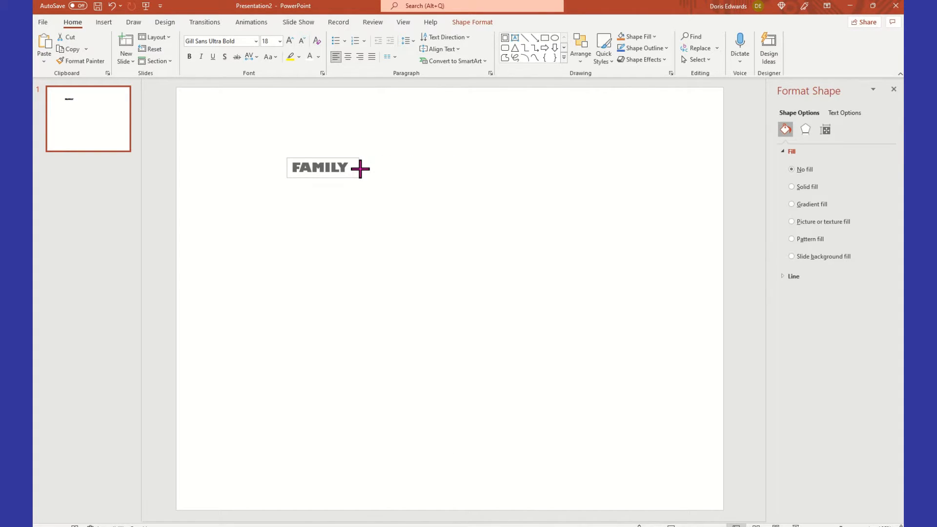
pyautogui.moveTo(360, 169); pyautogui.dragTo(361, 169)
pyautogui.click(258, 217)
pyautogui.click(337, 163)
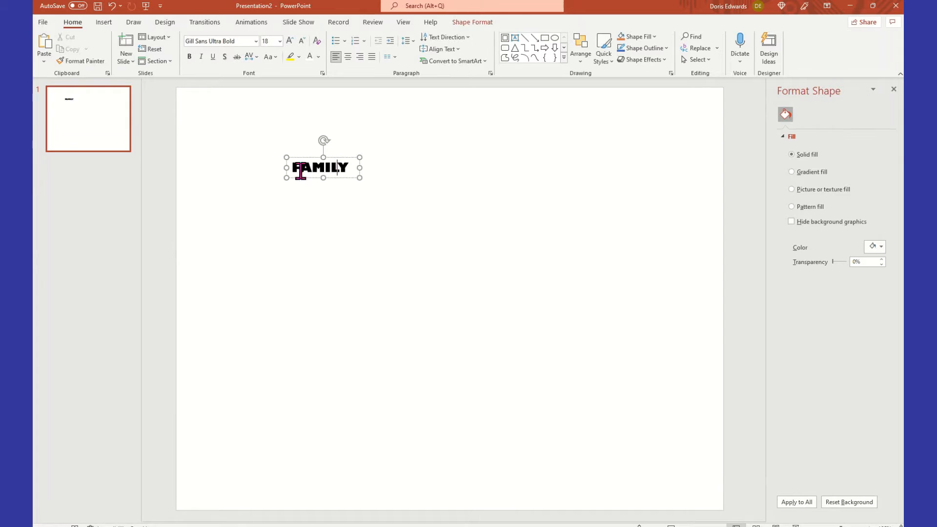
# Step: Set the font size of the whole word FAMILY to 96
pyautogui.moveTo(292, 167); pyautogui.dragTo(352, 167)
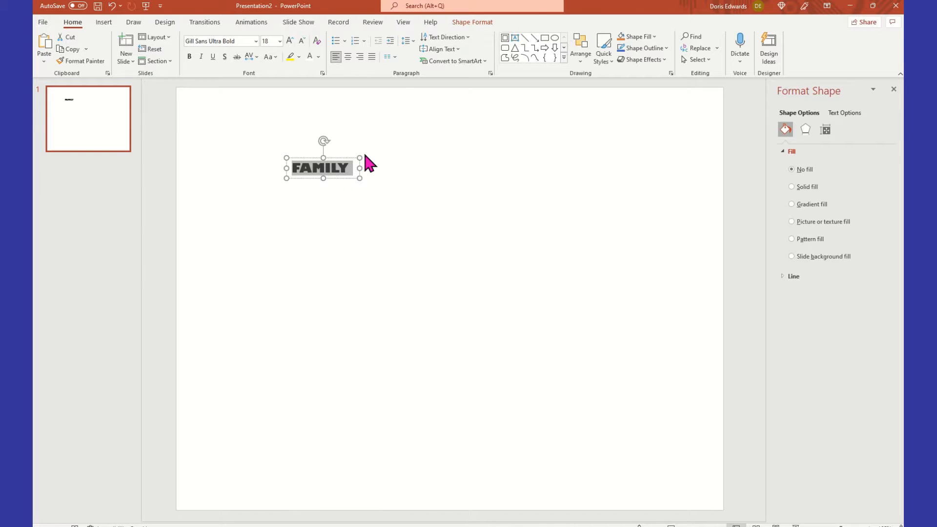
pyautogui.click(280, 41)
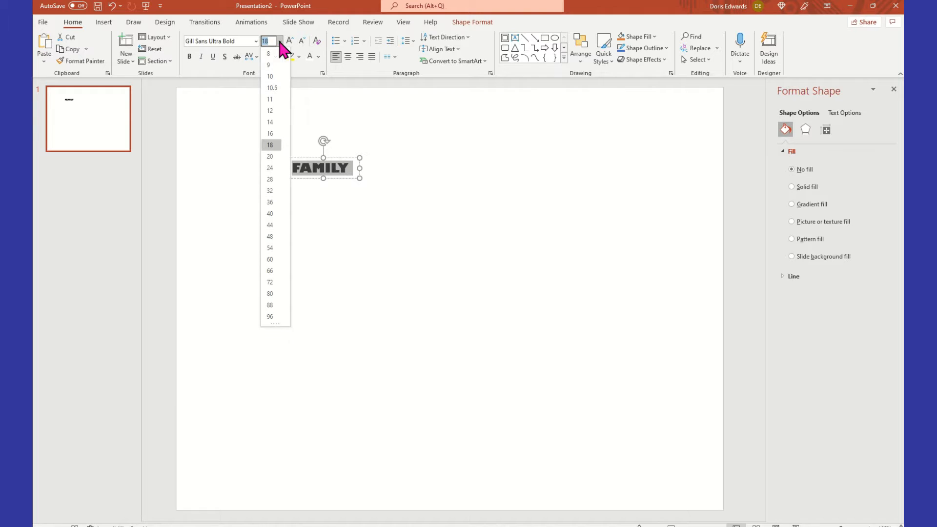
pyautogui.click(271, 317)
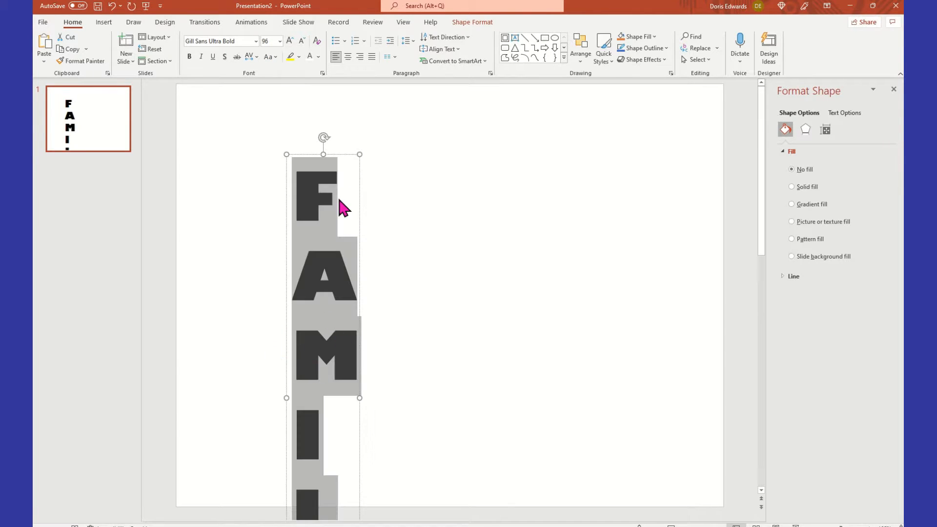
# Step: Widen the text box so FAMILY fits on one line, bring it back onto the slide and trim its excess width
pyautogui.moveTo(337, 153); pyautogui.dragTo(317, 84)
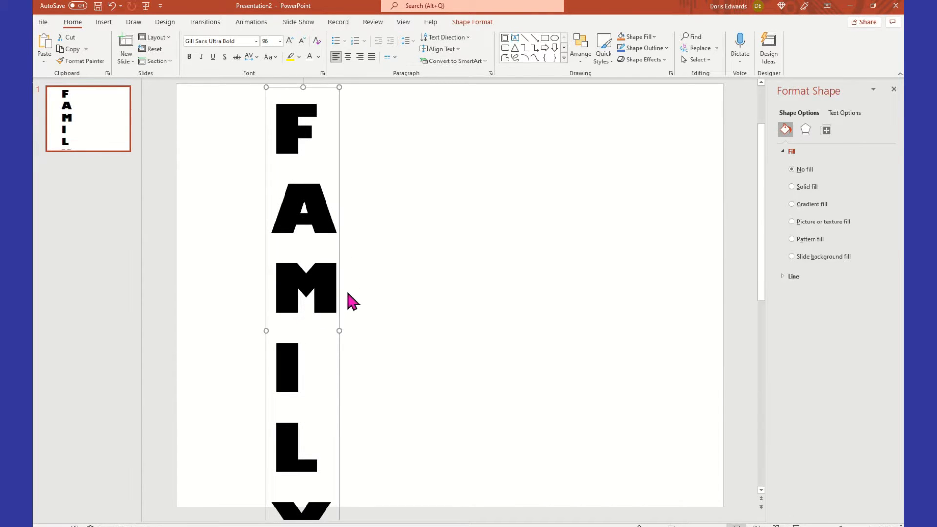
pyautogui.moveTo(337, 291); pyautogui.dragTo(329, 218)
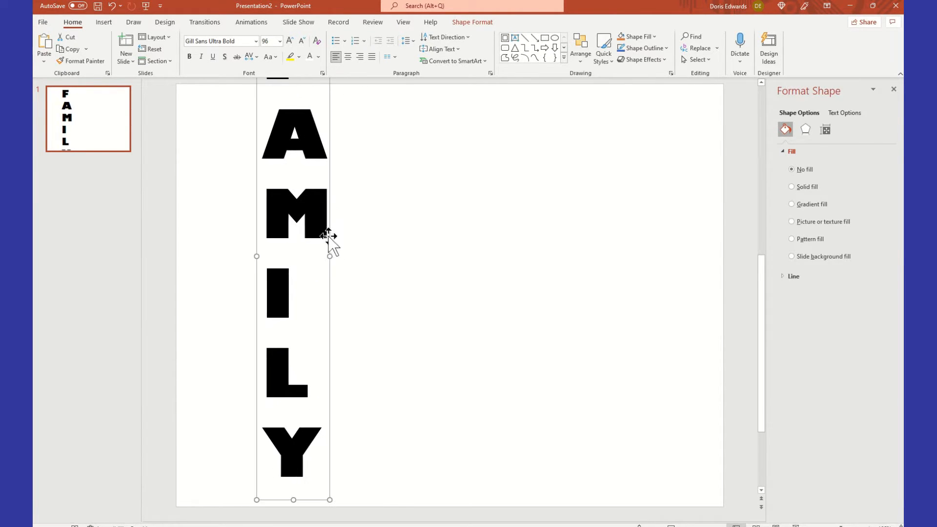
pyautogui.moveTo(329, 257); pyautogui.dragTo(600, 271)
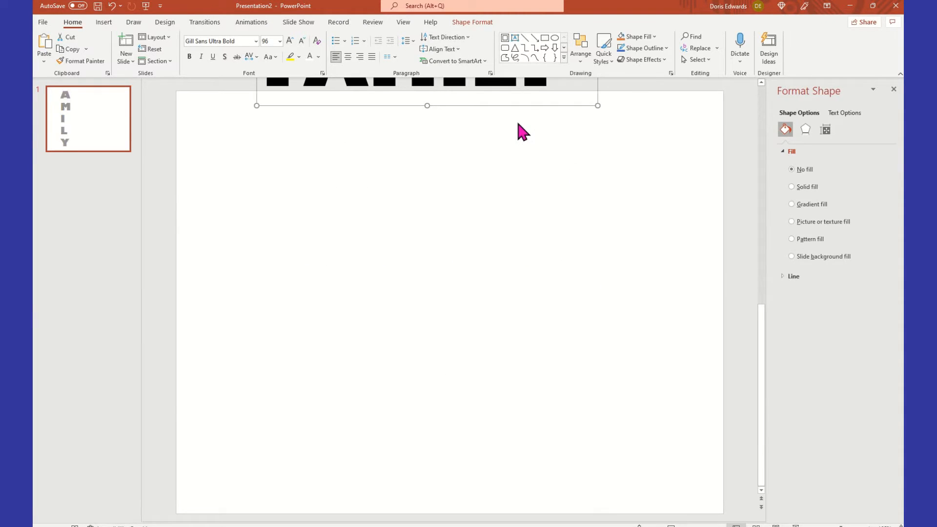
pyautogui.moveTo(512, 106); pyautogui.dragTo(524, 198)
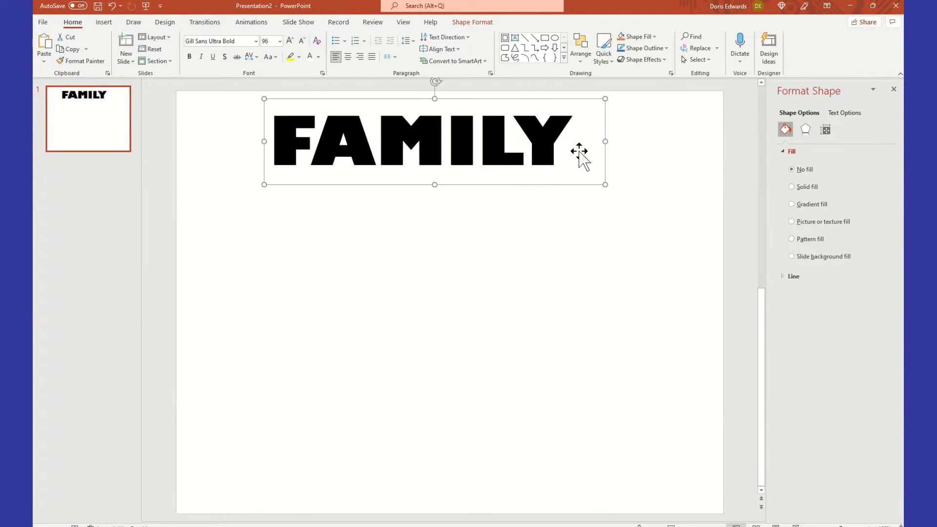
pyautogui.moveTo(603, 142); pyautogui.dragTo(579, 138)
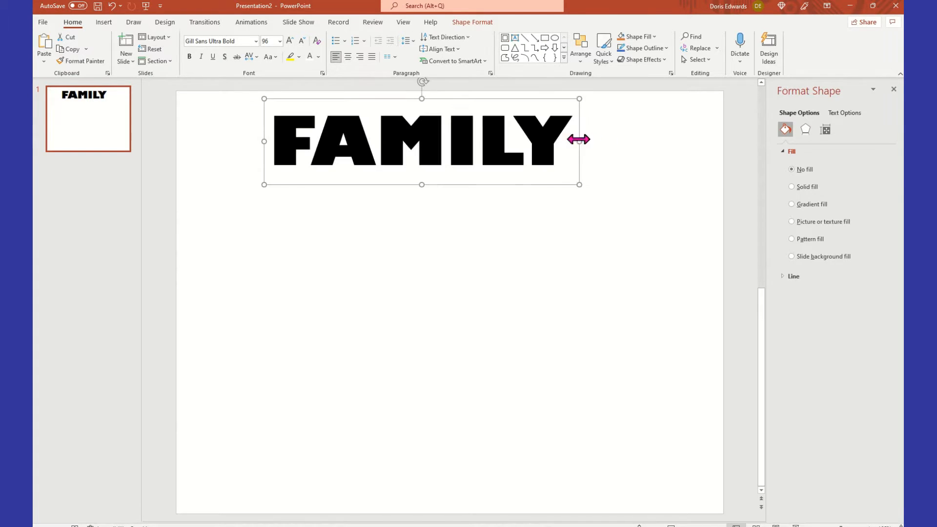
# Step: Move the FAMILY text box slightly lower, leaving a margin above it on the slide
pyautogui.click(527, 205)
pyautogui.click(432, 137)
pyautogui.moveTo(455, 98); pyautogui.dragTo(470, 146)
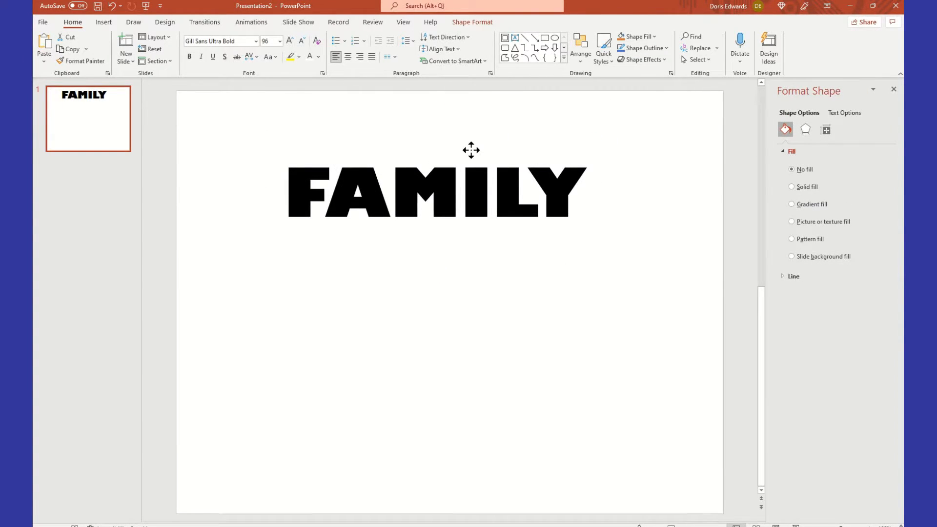
pyautogui.click(360, 295)
pyautogui.click(380, 204)
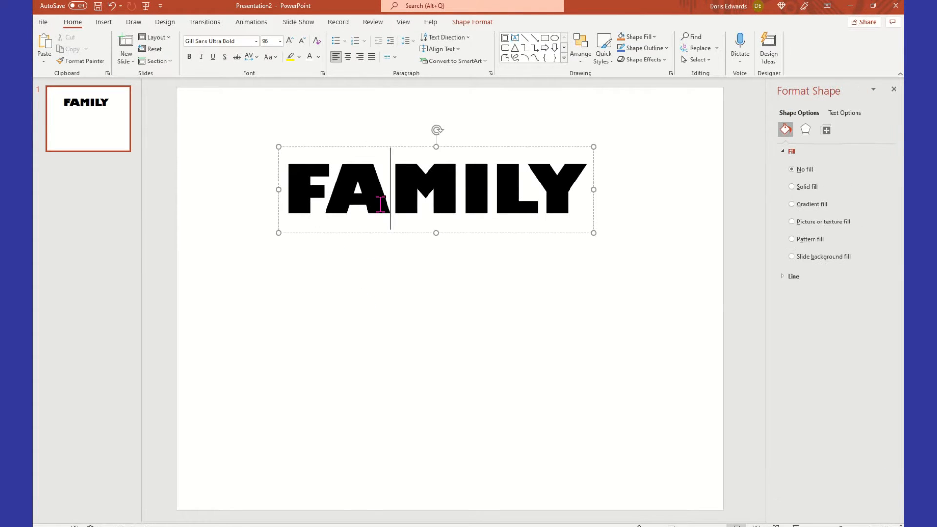
pyautogui.click(255, 42)
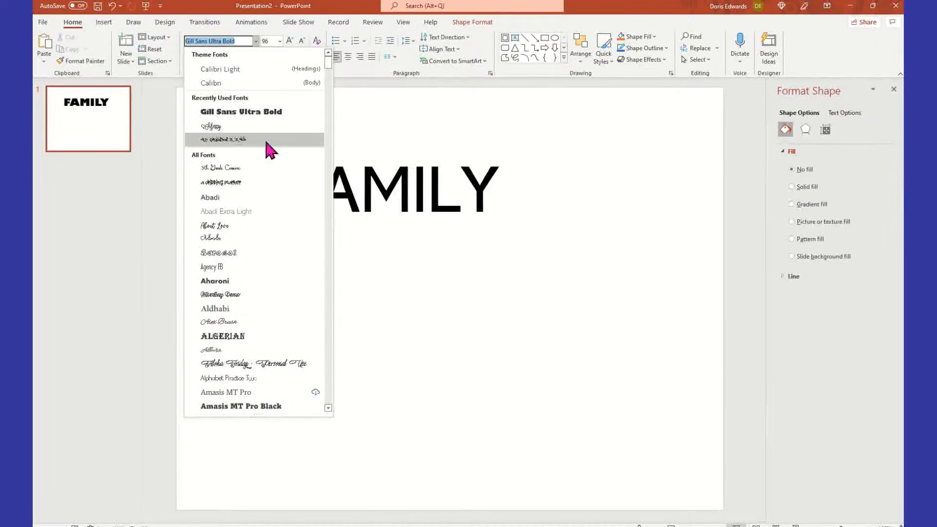
pyautogui.press('Escape')
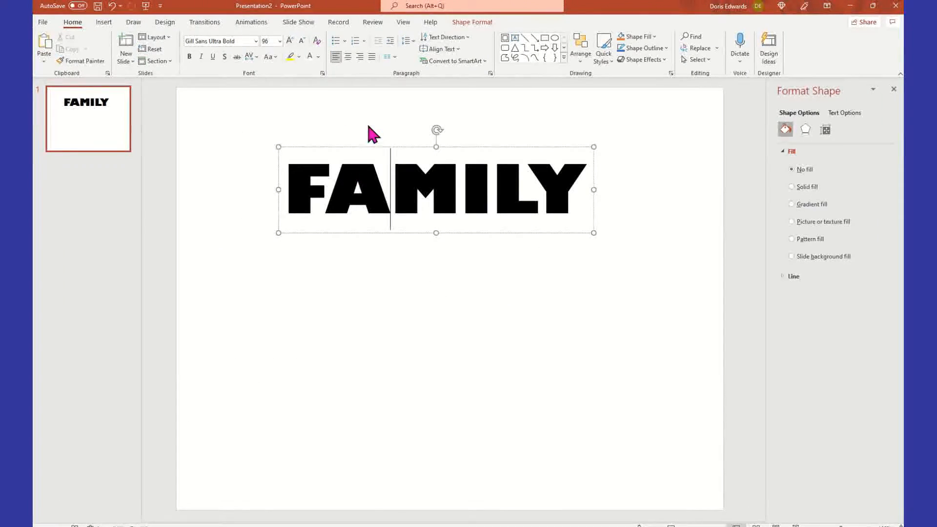
pyautogui.click(209, 185)
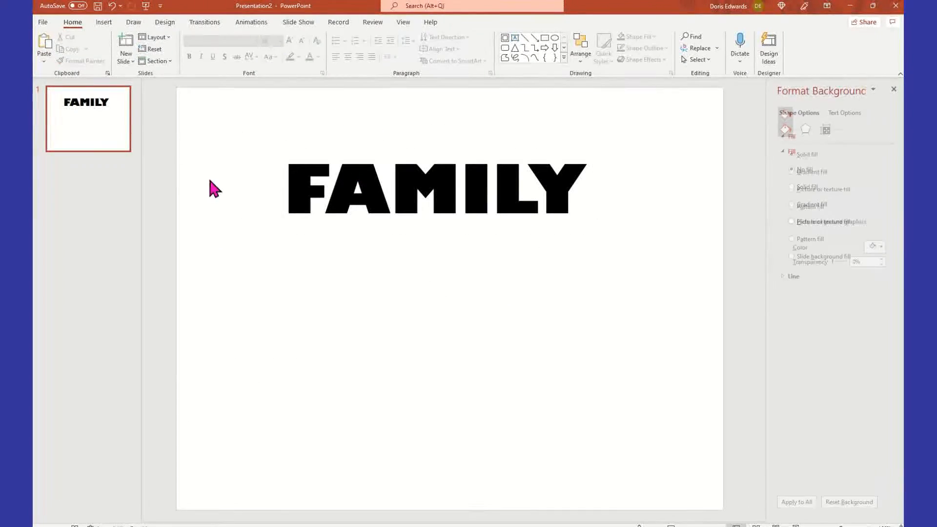
# Step: Draw a rectangle about 6.14" wide and 1.28" high that covers the whole word FAMILY
pyautogui.click(101, 21)
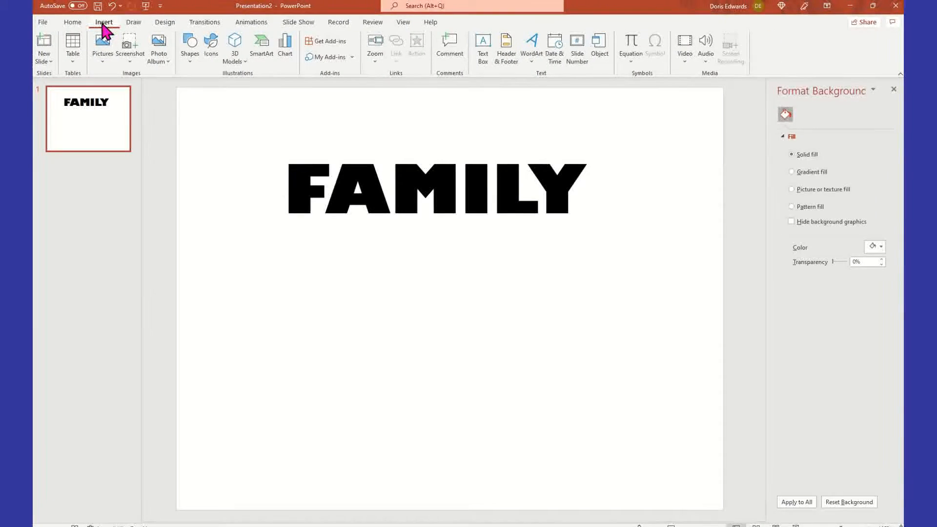
pyautogui.click(191, 59)
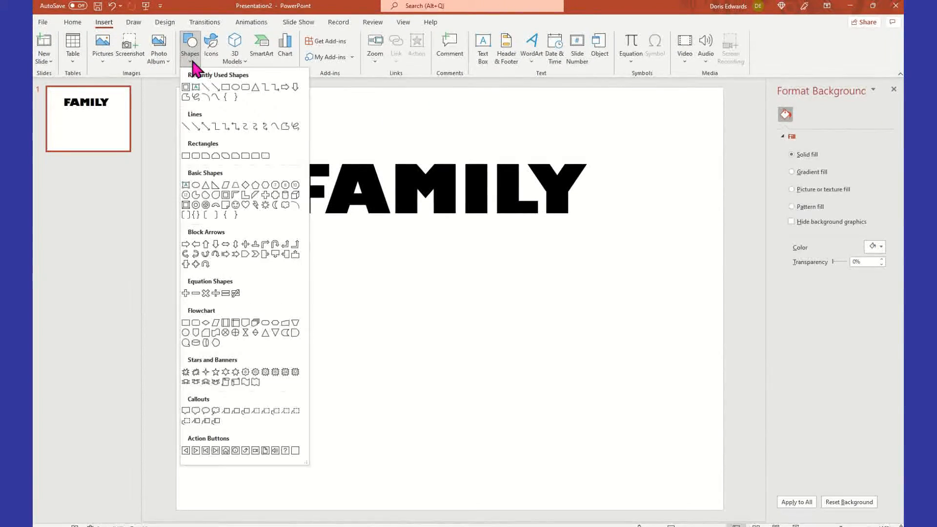
pyautogui.click(225, 87)
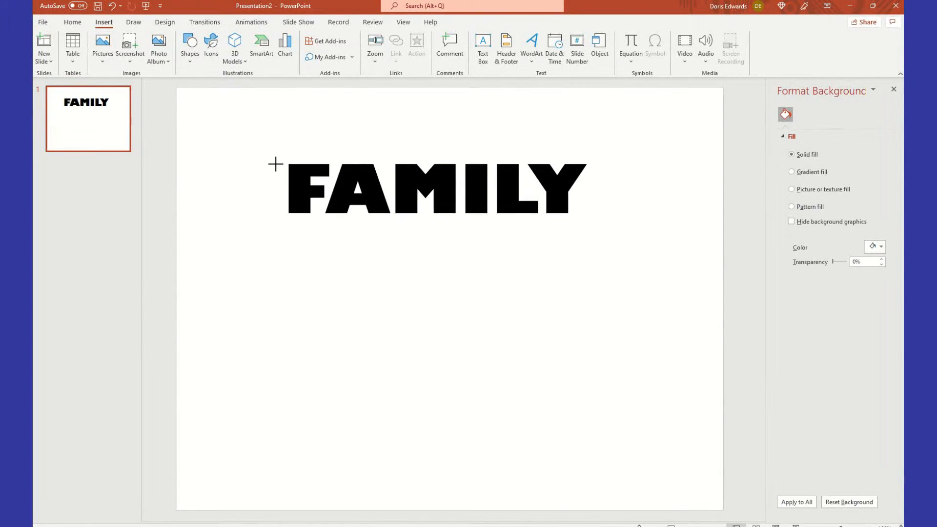
pyautogui.moveTo(284, 159)
pyautogui.mouseDown()
pyautogui.moveTo(425, 209)
pyautogui.moveTo(598, 220)
pyautogui.moveTo(589, 223)
pyautogui.mouseUp()
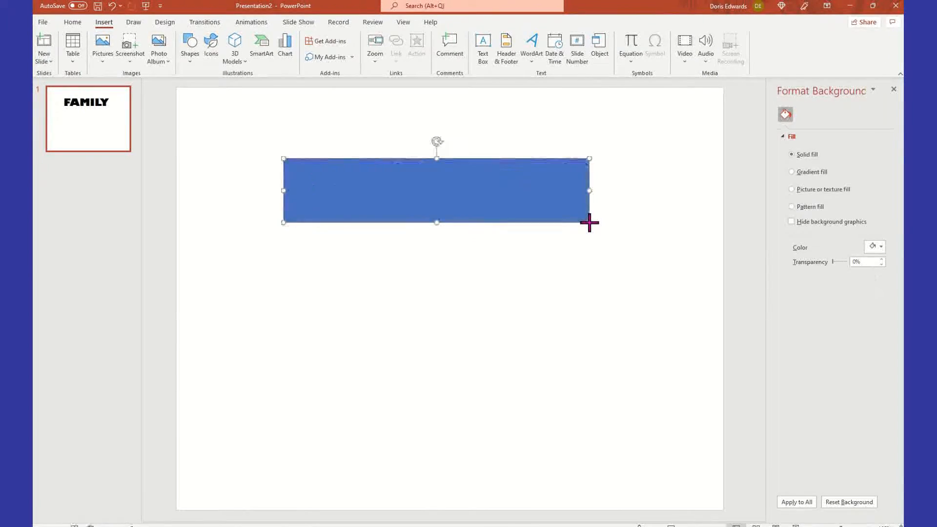
# Step: Send the blue rectangle to the back, behind the FAMILY text
pyautogui.rightClick(322, 178)
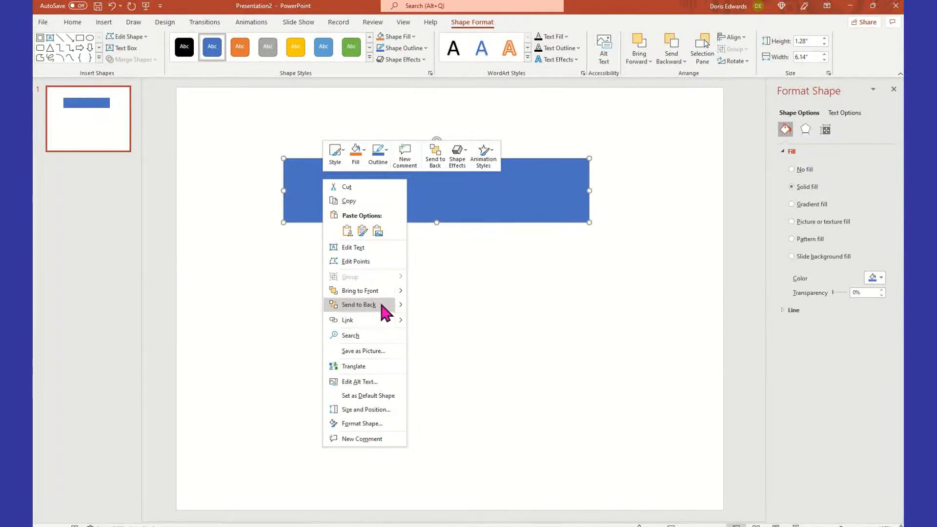
pyautogui.click(377, 305)
pyautogui.click(408, 287)
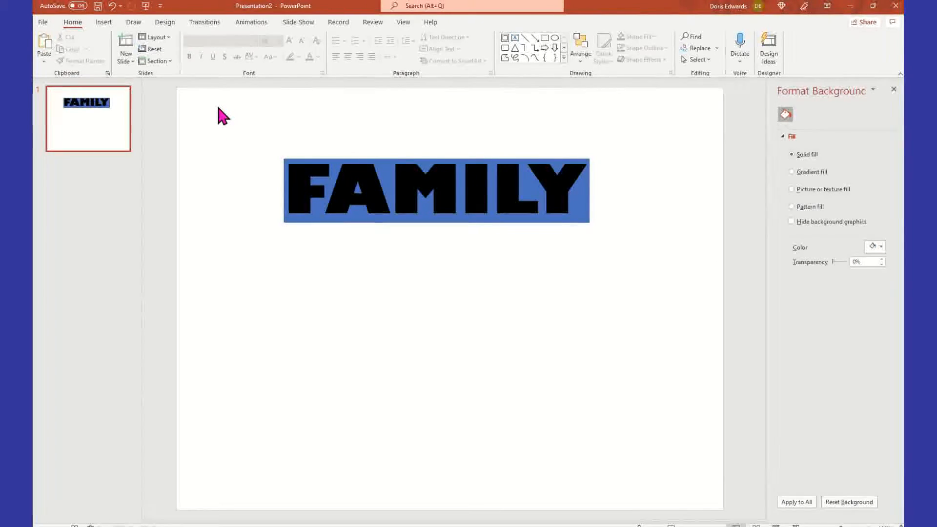
# Step: Select the FAMILY text and the rectangle together and merge them with Intersect
pyautogui.moveTo(217, 106); pyautogui.dragTo(653, 284)
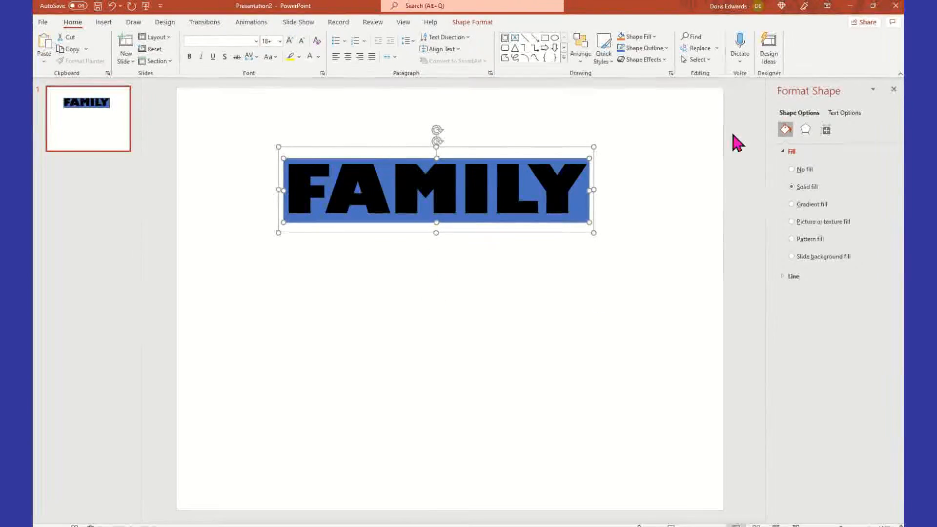
pyautogui.click(482, 26)
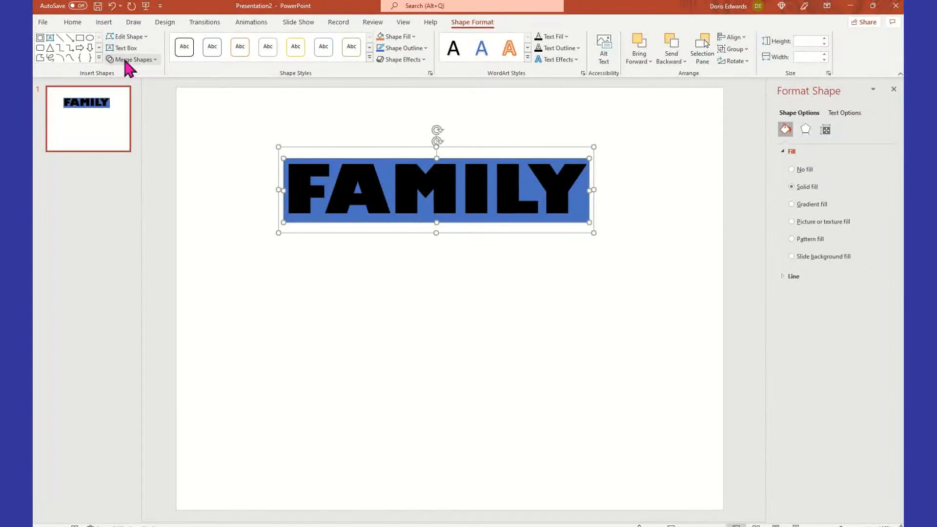
pyautogui.click(156, 60)
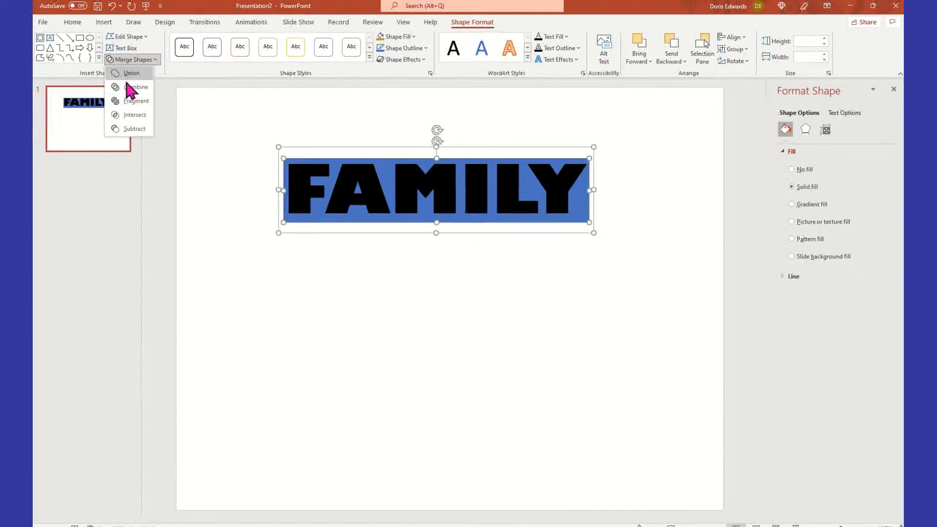
pyautogui.click(132, 117)
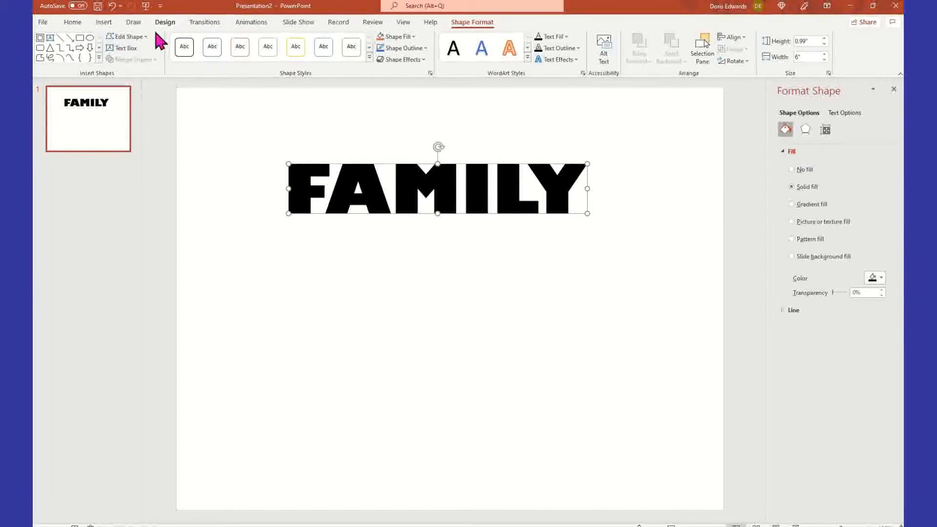
pyautogui.click(73, 23)
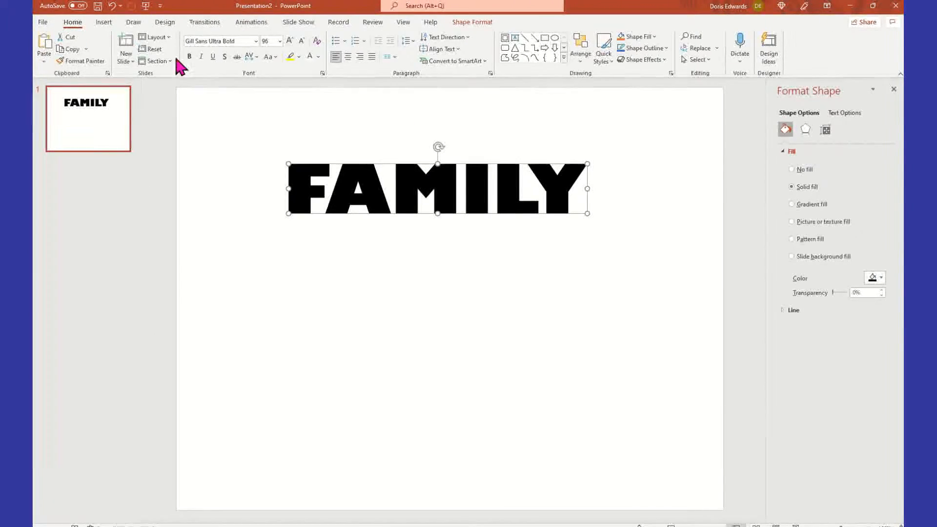
pyautogui.click(256, 41)
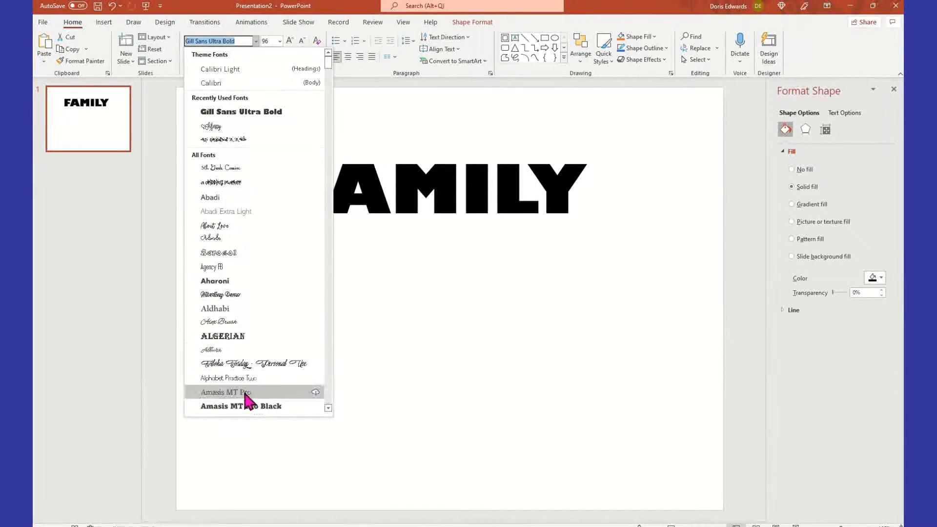
pyautogui.click(448, 289)
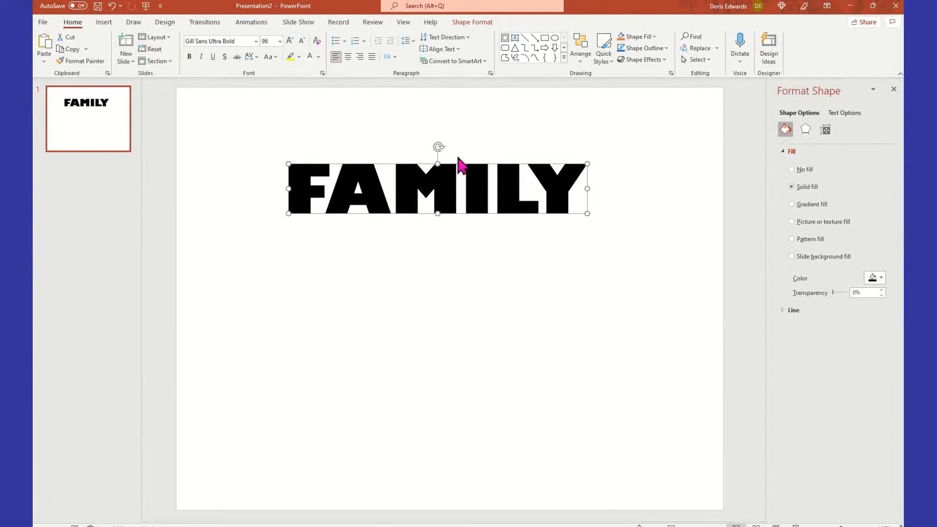
# Step: Enlarge and stretch the merged FAMILY shape until it fills most of the slide, and center it there
pyautogui.moveTo(589, 213); pyautogui.dragTo(705, 345)
pyautogui.moveTo(669, 246); pyautogui.dragTo(572, 185)
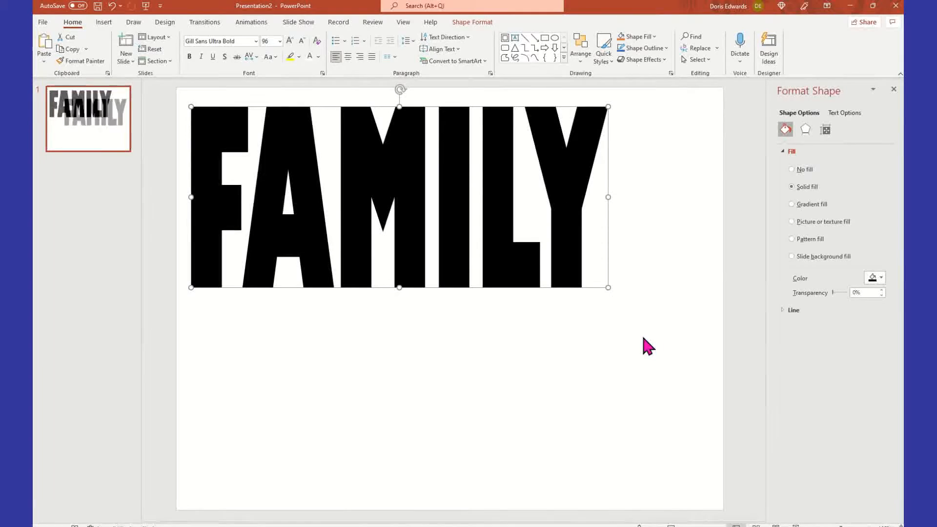
pyautogui.moveTo(608, 287); pyautogui.dragTo(709, 436)
pyautogui.moveTo(673, 215)
pyautogui.mouseDown()
pyautogui.moveTo(679, 239)
pyautogui.moveTo(673, 226)
pyautogui.moveTo(680, 231)
pyautogui.mouseUp()
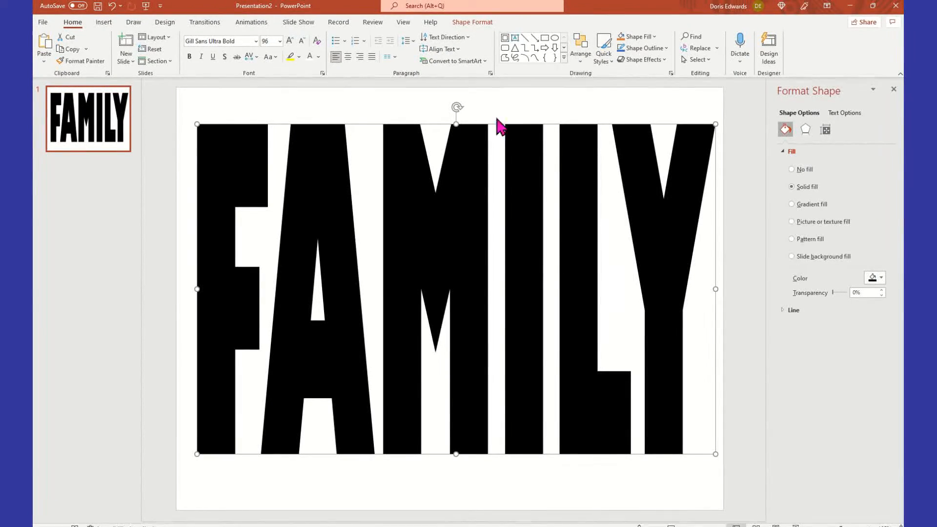
# Step: Add a new slide after the FAMILY slide and insert the picture 10.jpg from the Desktop folder on it
pyautogui.rightClick(89, 132)
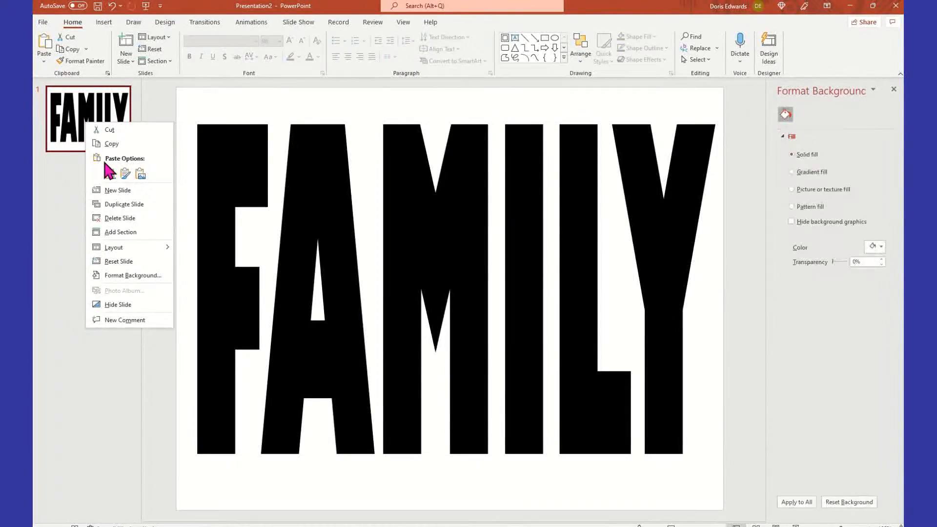
pyautogui.click(119, 191)
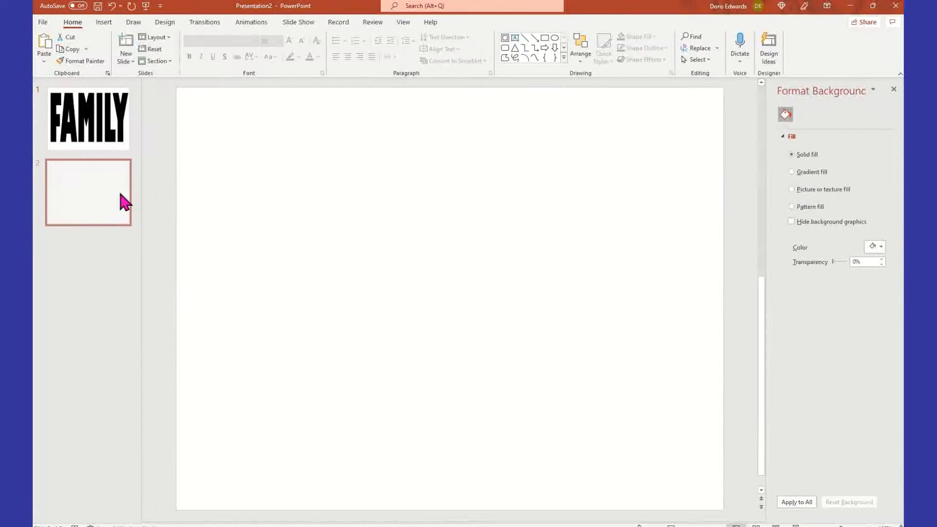
pyautogui.click(104, 23)
pyautogui.click(102, 62)
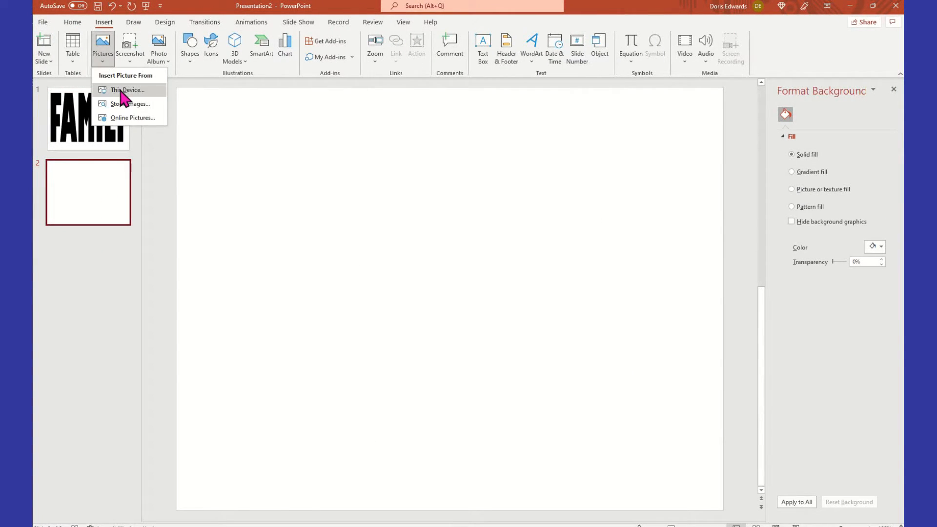
pyautogui.click(119, 90)
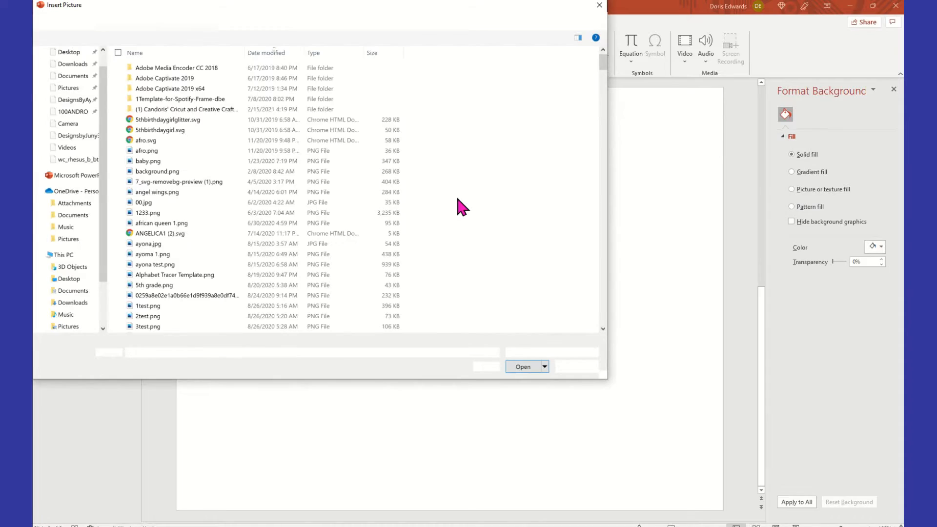
pyautogui.click(73, 255)
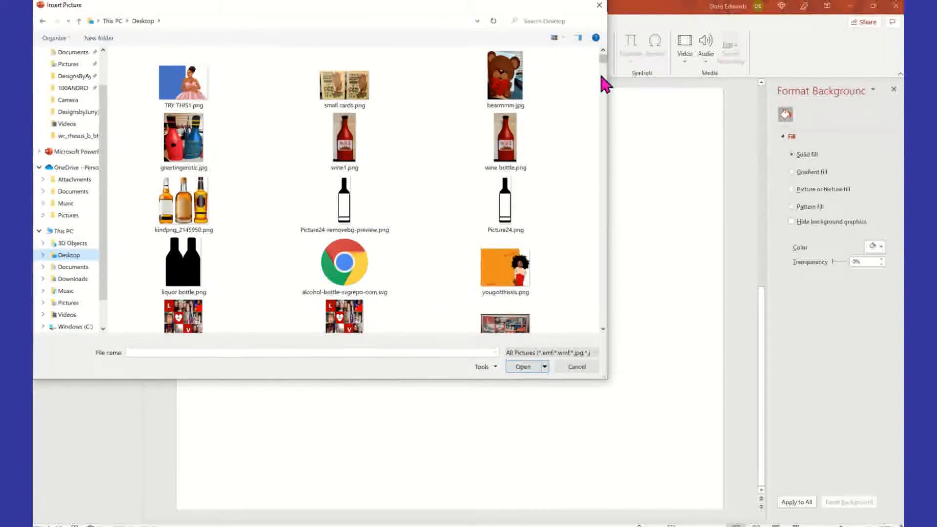
pyautogui.moveTo(602, 63); pyautogui.dragTo(610, 126)
pyautogui.moveTo(606, 122); pyautogui.dragTo(606, 222)
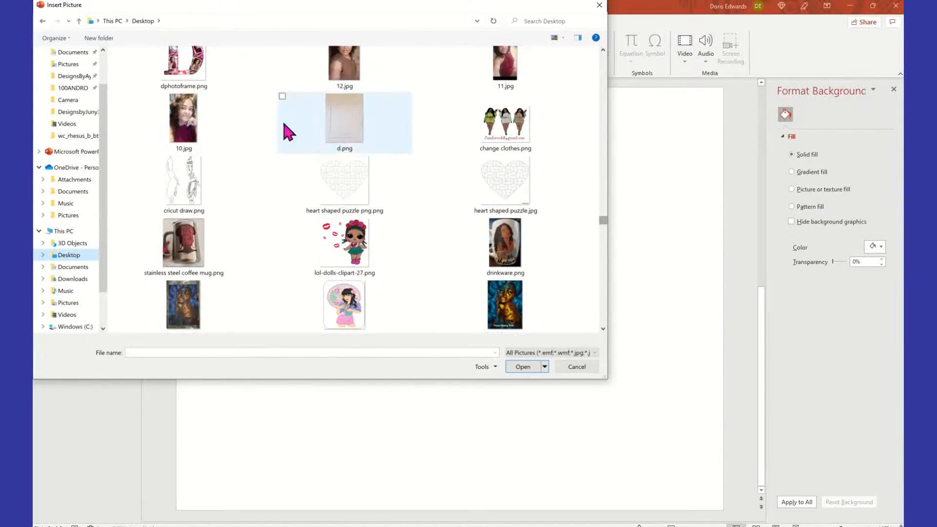
pyautogui.click(194, 140)
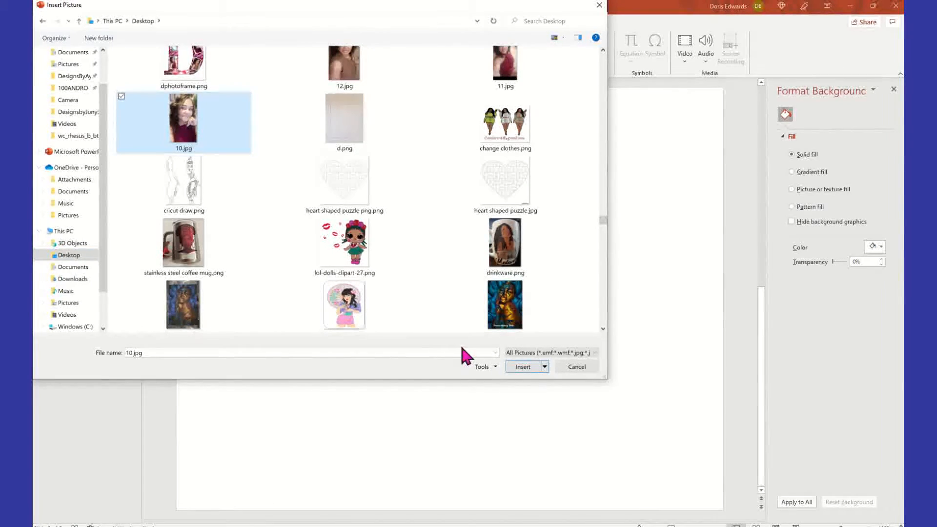
pyautogui.click(522, 367)
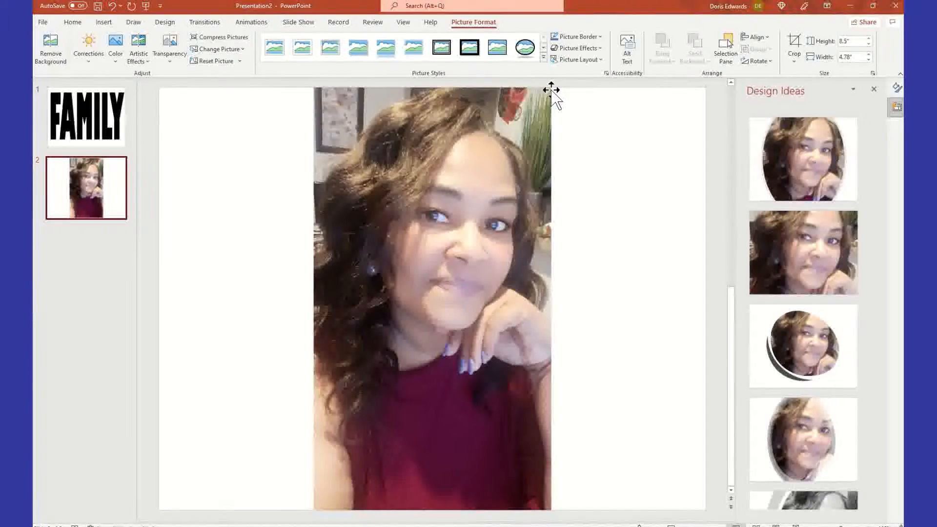
# Step: Shrink the inserted picture proportionally to about 4.64" high and 2.75" wide and place it in the slide's upper middle
pyautogui.moveTo(551, 88); pyautogui.dragTo(497, 191)
pyautogui.moveTo(403, 360); pyautogui.dragTo(400, 301)
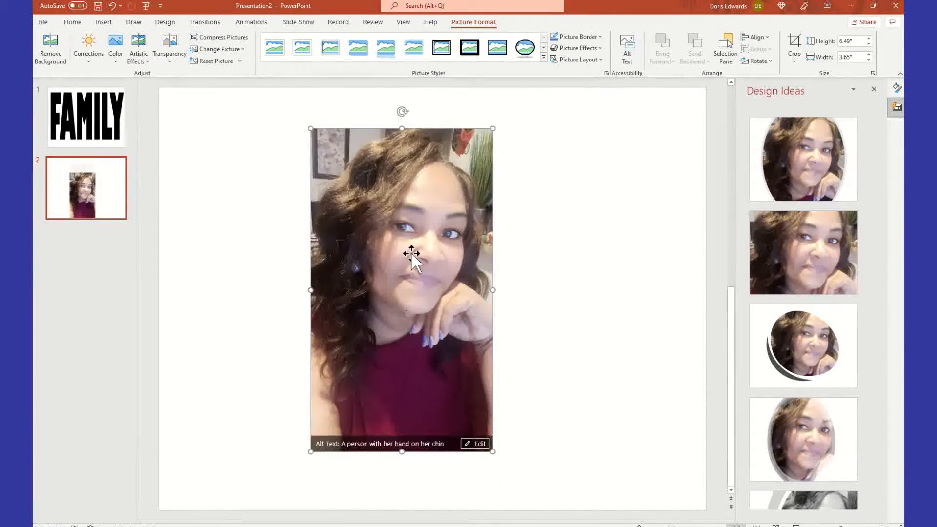
pyautogui.moveTo(494, 451); pyautogui.dragTo(441, 307)
pyautogui.moveTo(443, 246); pyautogui.dragTo(448, 247)
pyautogui.click(551, 229)
pyautogui.click(425, 193)
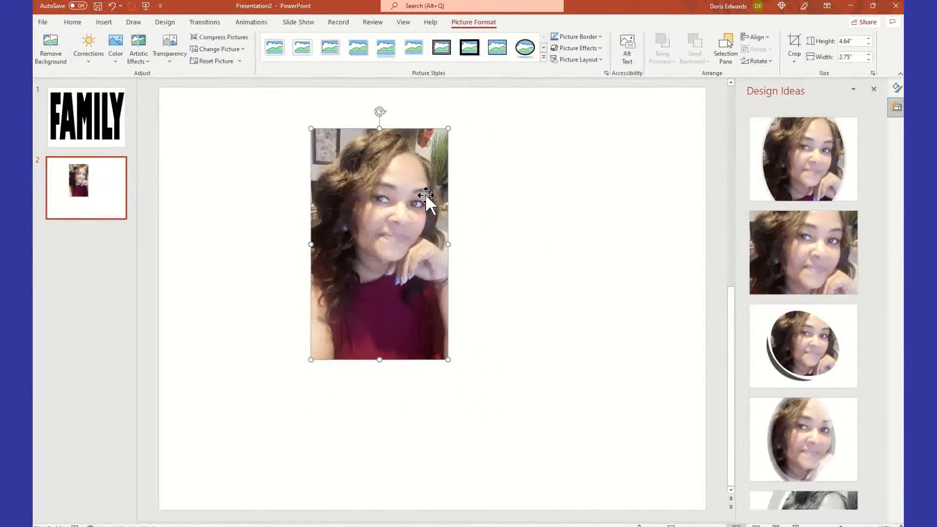
# Step: Copy the resized picture and apply it from the clipboard as the picture fill of the FAMILY shape on slide 1
pyautogui.rightClick(426, 193)
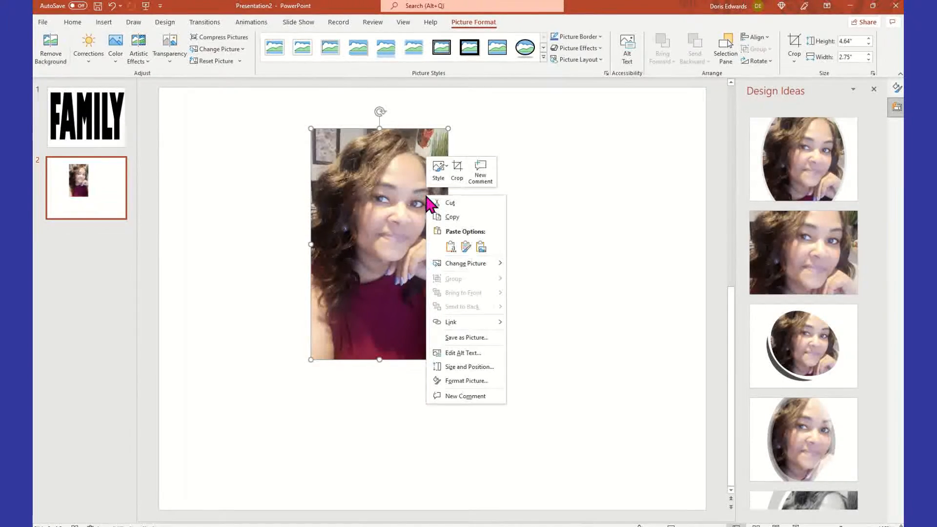
pyautogui.click(452, 218)
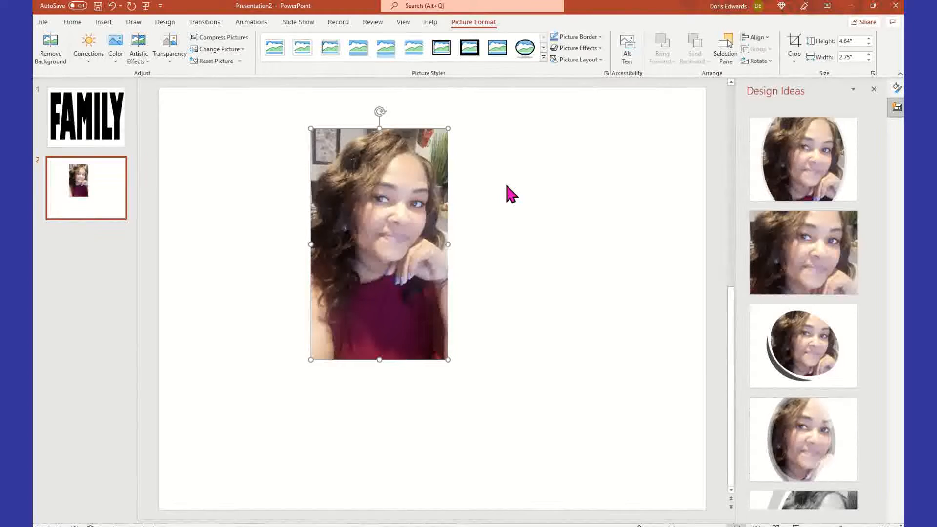
pyautogui.click(83, 119)
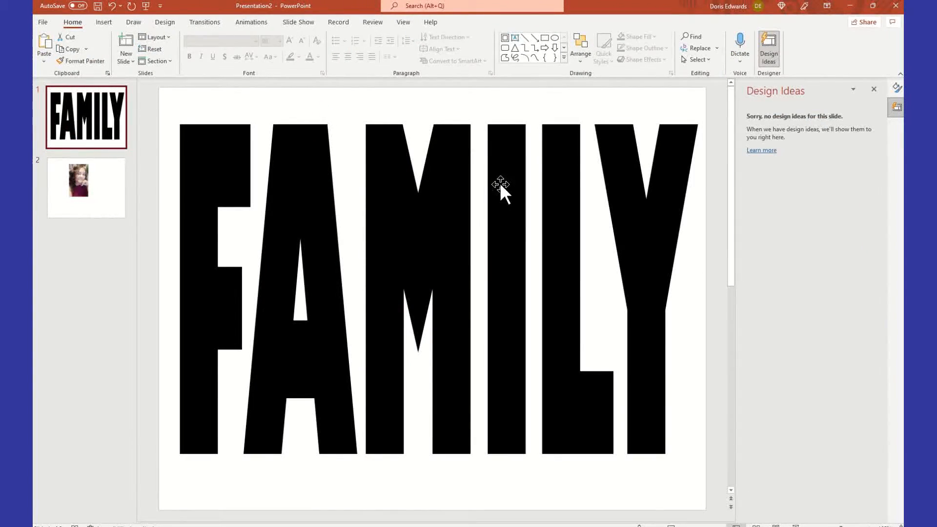
pyautogui.click(438, 146)
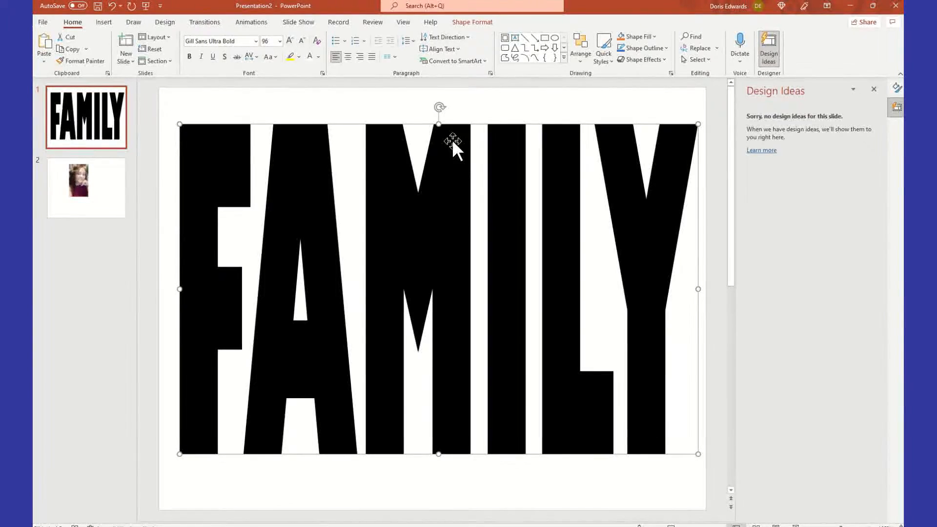
pyautogui.rightClick(616, 171)
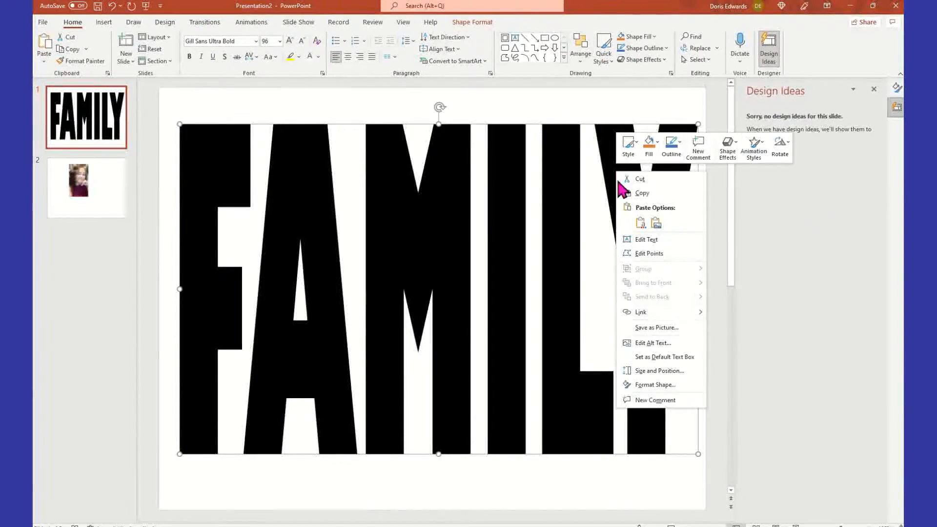
pyautogui.click(662, 385)
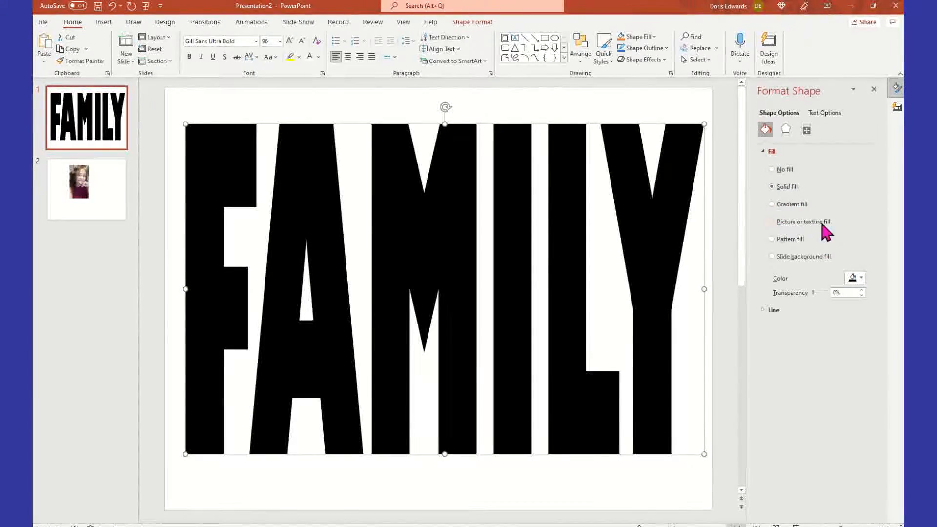
pyautogui.click(783, 224)
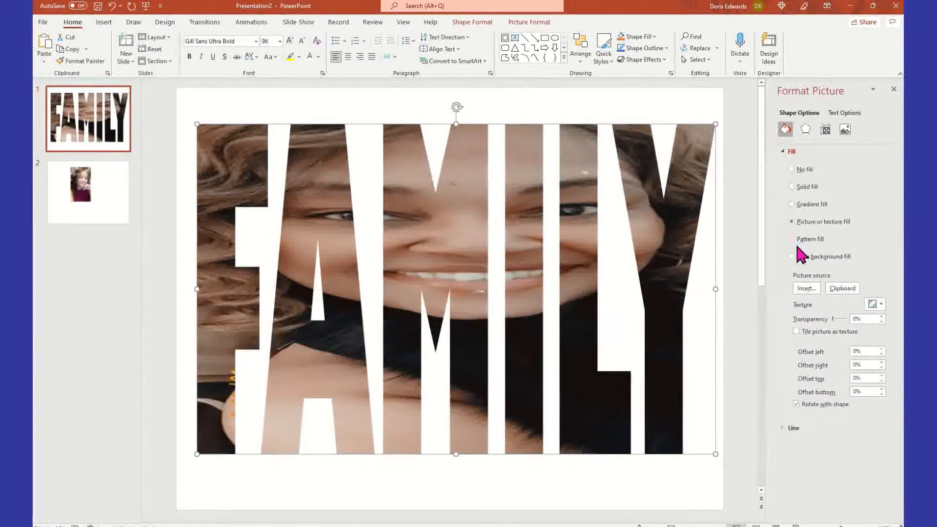
pyautogui.click(842, 288)
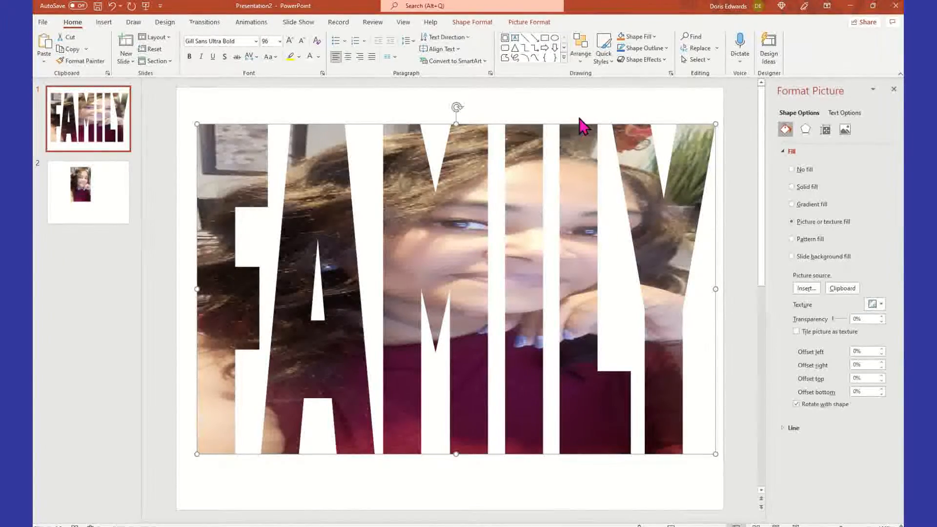
# Step: Set the background of slide 1 to a solid black fill
pyautogui.click(538, 100)
pyautogui.rightClick(537, 99)
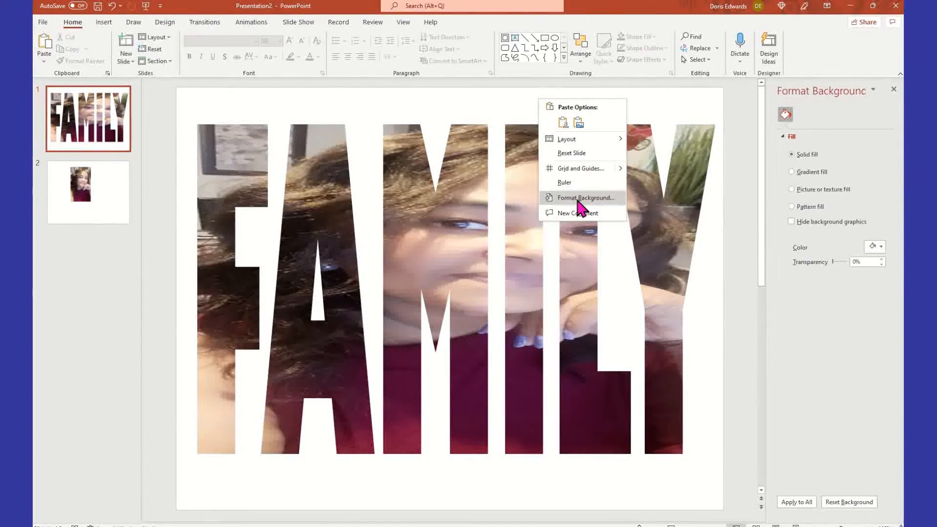
pyautogui.rightClick(481, 94)
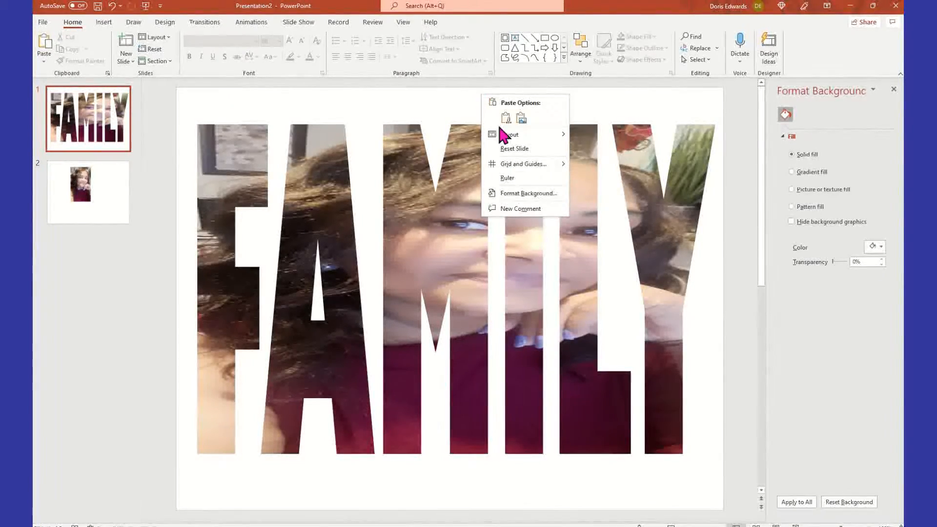
pyautogui.click(527, 194)
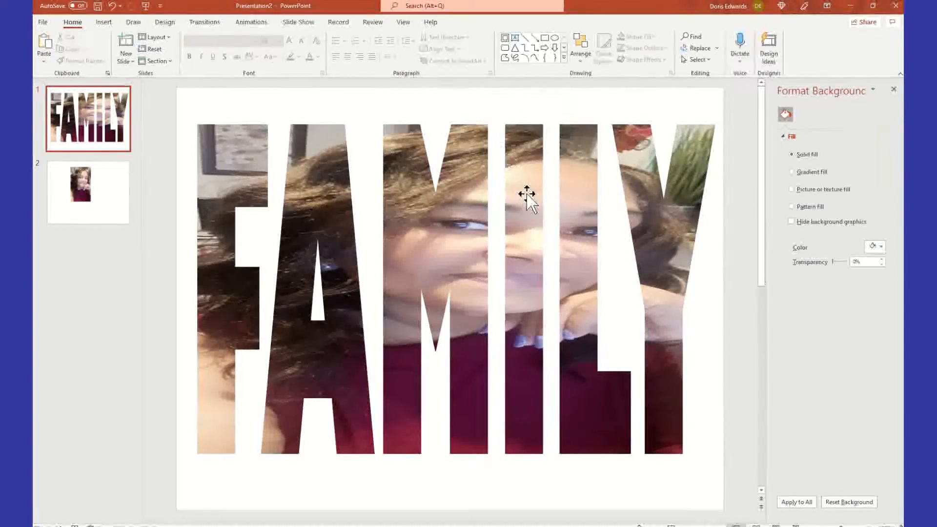
pyautogui.click(881, 247)
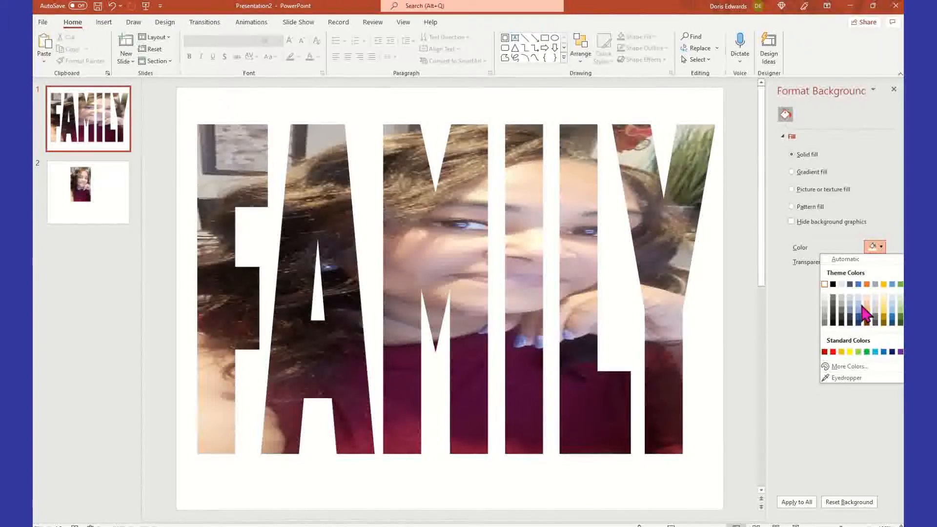
pyautogui.click(833, 284)
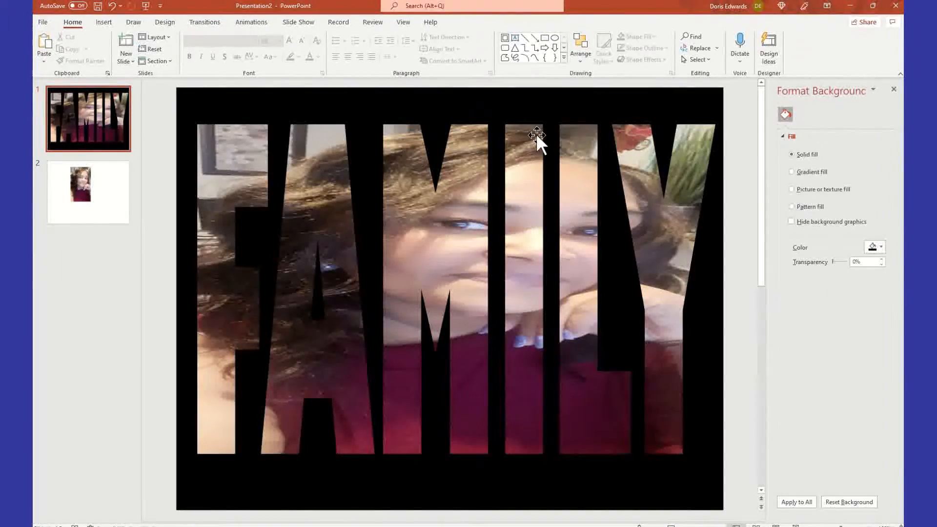
# Step: Give the picture-filled FAMILY shape a solid white outline
pyautogui.click(511, 132)
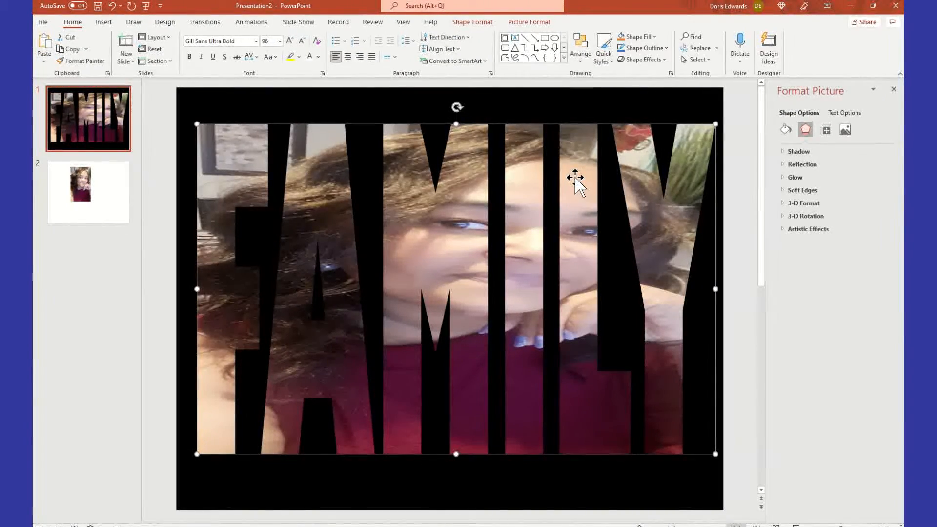
pyautogui.click(786, 130)
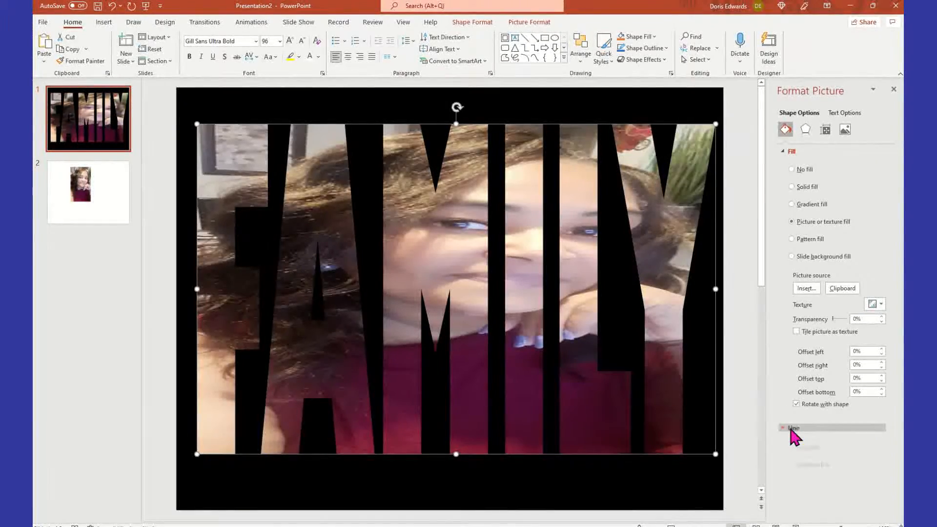
pyautogui.click(791, 428)
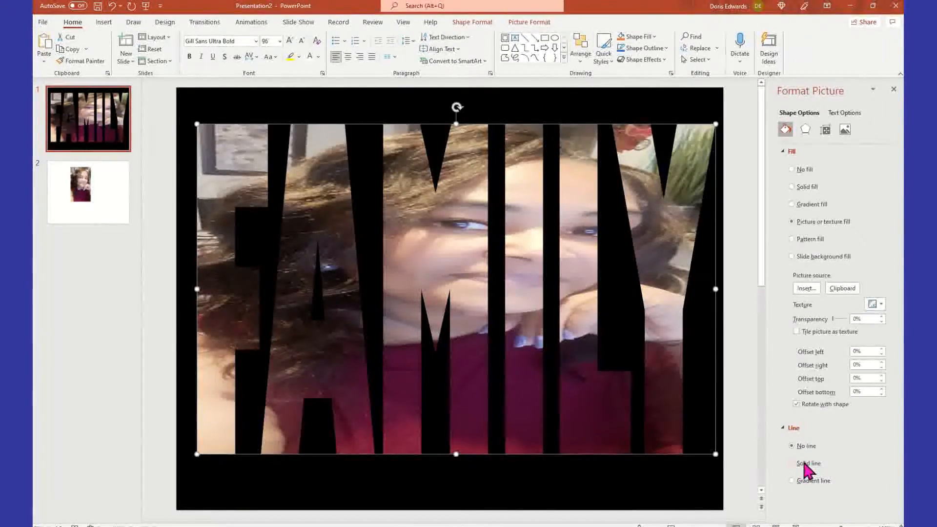
pyautogui.click(805, 465)
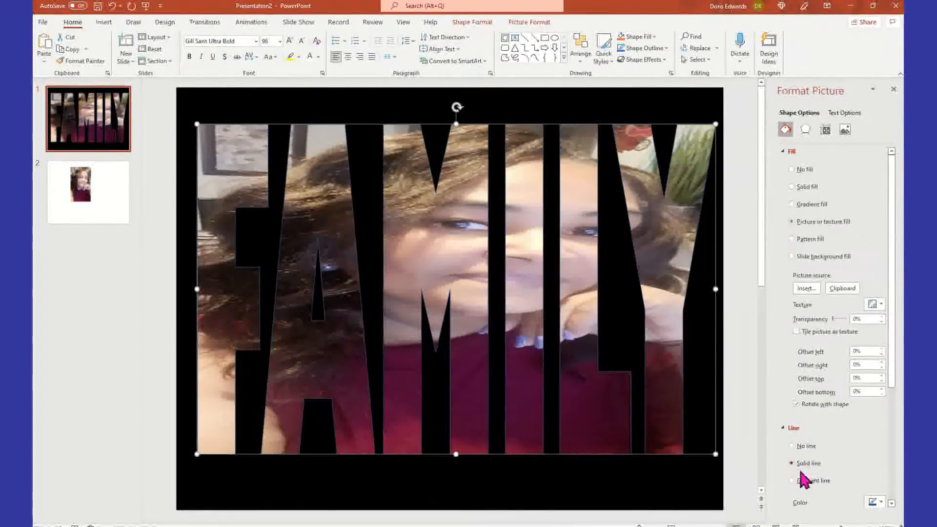
pyautogui.click(880, 502)
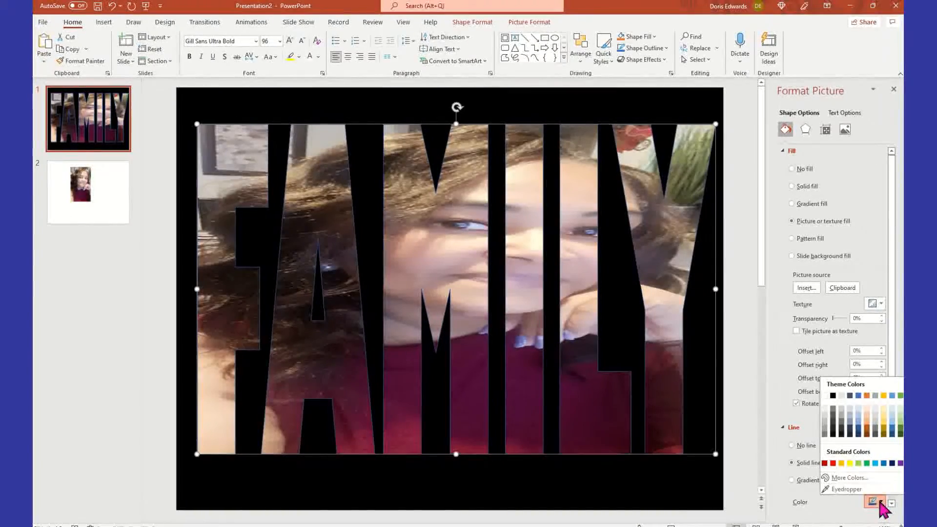
pyautogui.click(824, 396)
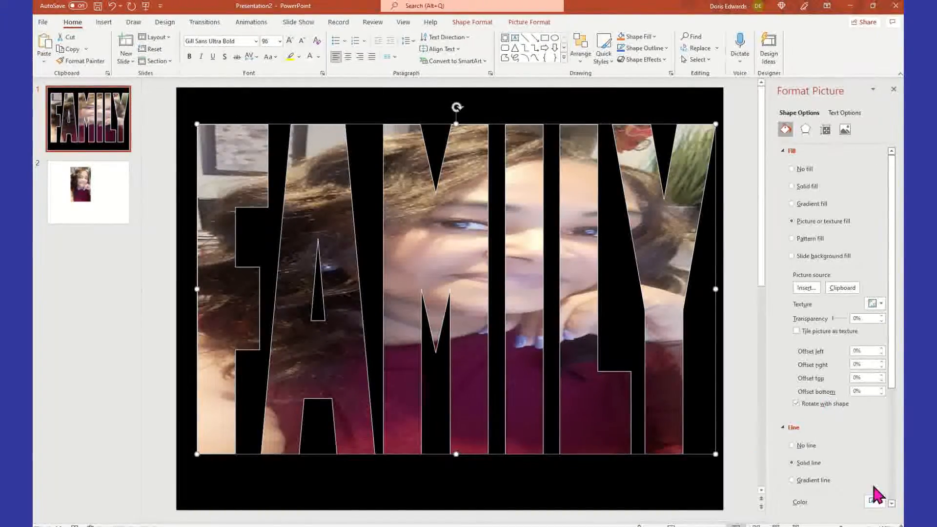
# Step: Increase the outline width of the FAMILY shape to 2.5 pt and deselect the shape
pyautogui.scroll(-5, 889, 394)
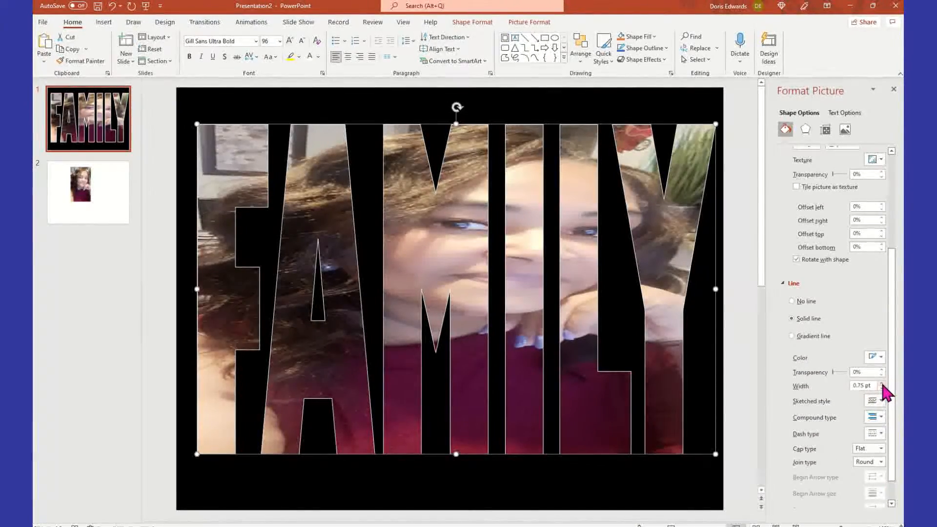
pyautogui.click(881, 383)
pyautogui.click(881, 383)
pyautogui.click(881, 383)
pyautogui.click(881, 383)
pyautogui.click(881, 383)
pyautogui.click(881, 383)
pyautogui.click(881, 383)
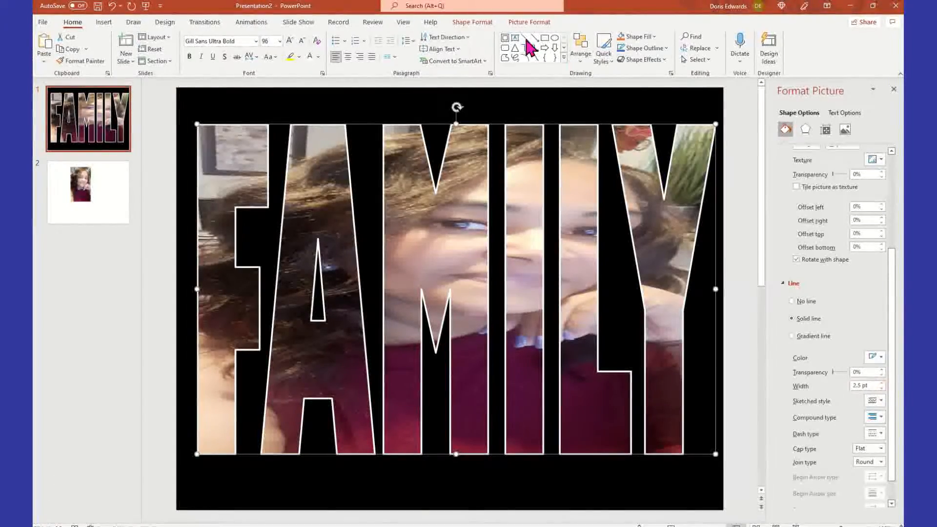
pyautogui.click(607, 109)
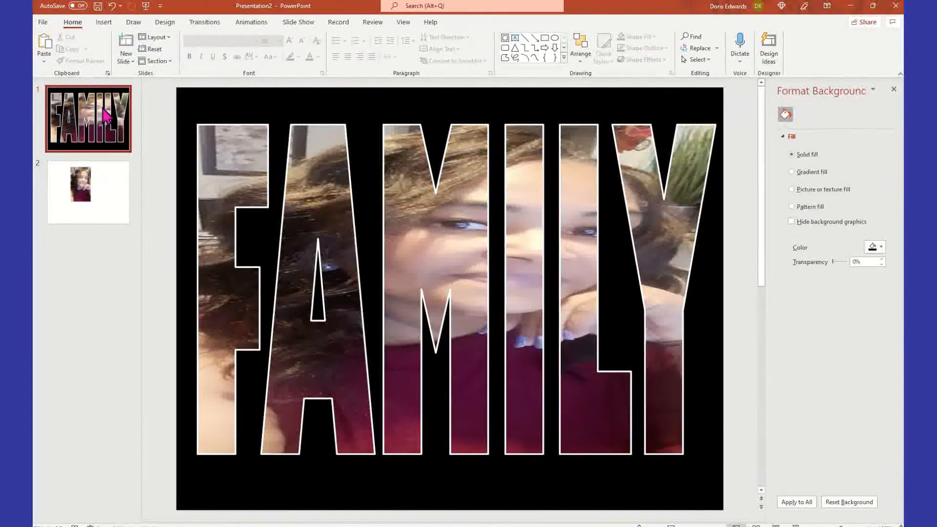
# Step: Add a new blank slide directly after slide 1 and return to slide 1
pyautogui.rightClick(103, 110)
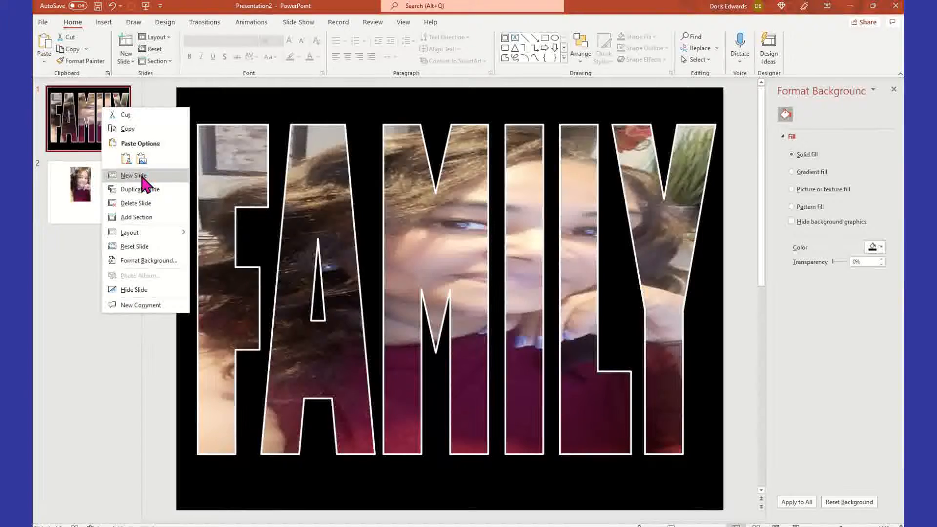
pyautogui.click(136, 175)
pyautogui.click(92, 122)
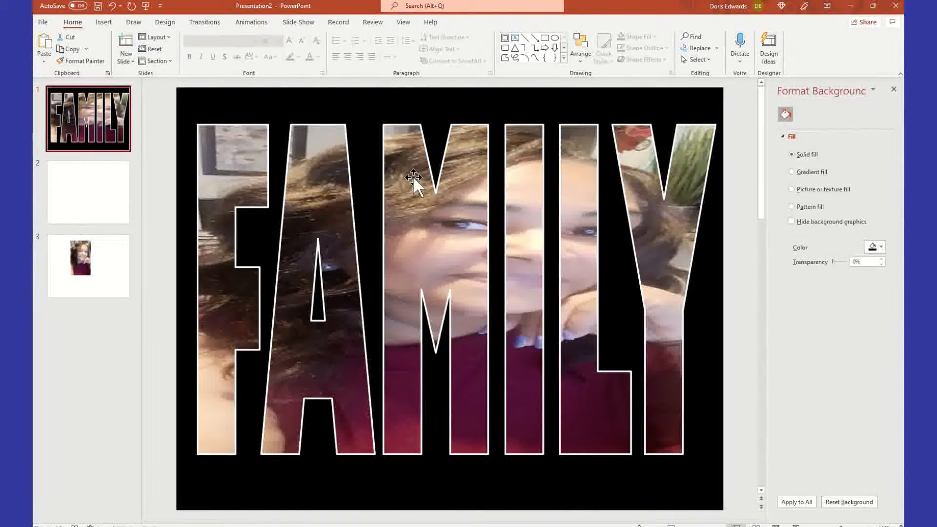
# Step: Center the FAMILY shape horizontally on slide 1 and deselect it
pyautogui.click(486, 168)
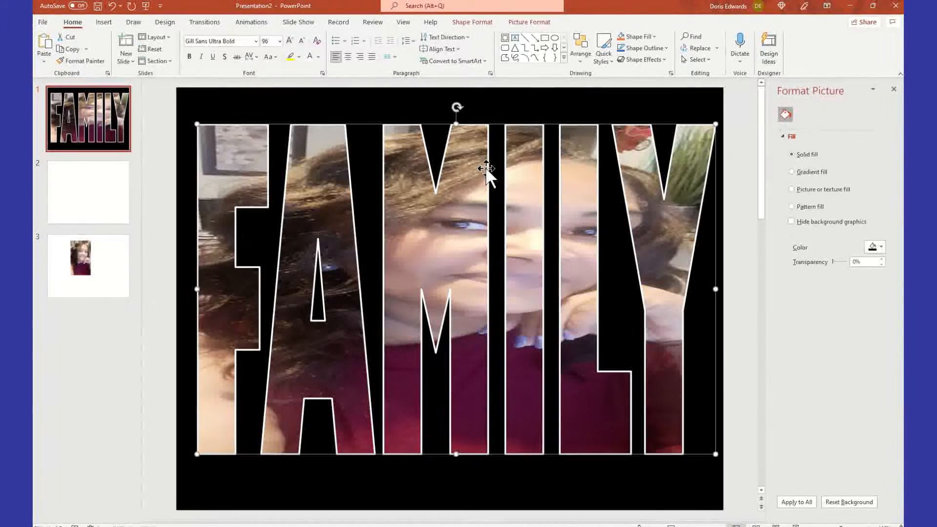
pyautogui.click(531, 23)
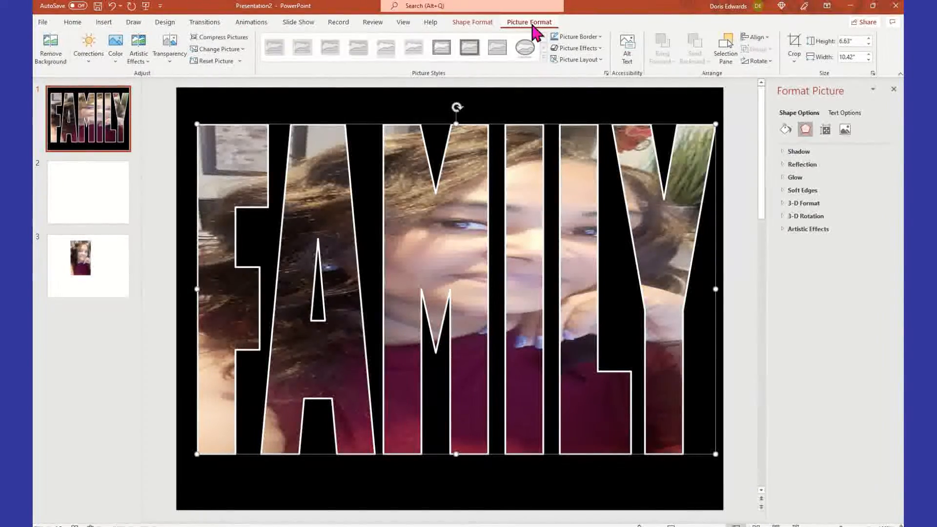
pyautogui.click(765, 38)
pyautogui.click(762, 64)
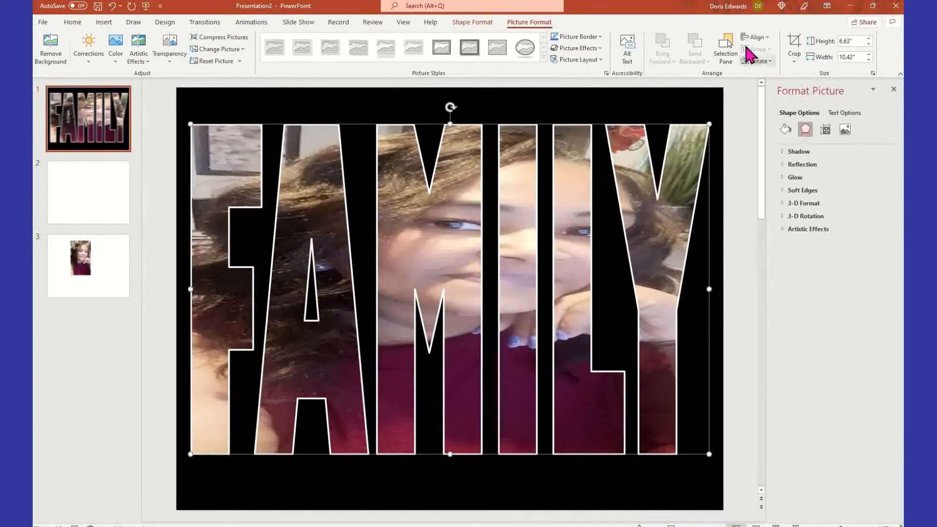
pyautogui.click(718, 186)
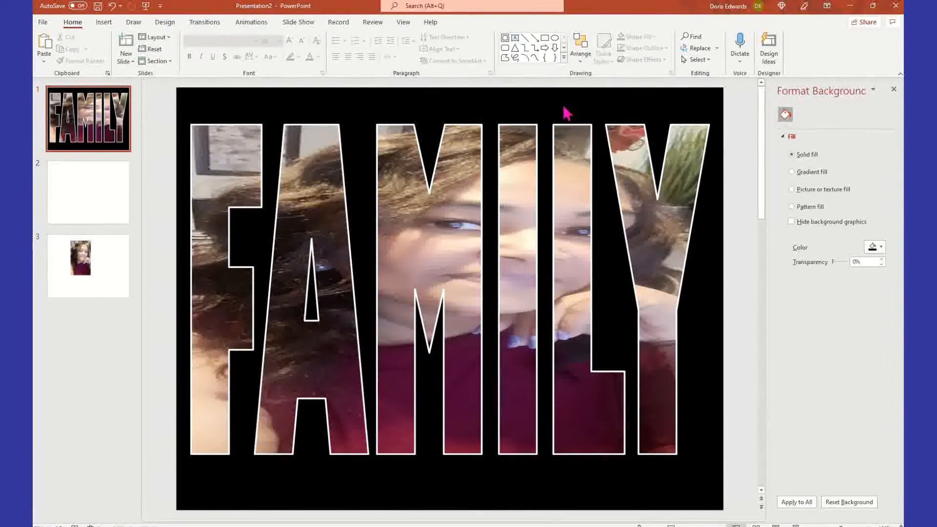
# Step: Set the background of slide 1 to a dark maroon sampled from the picture with the Eyedropper
pyautogui.click(880, 247)
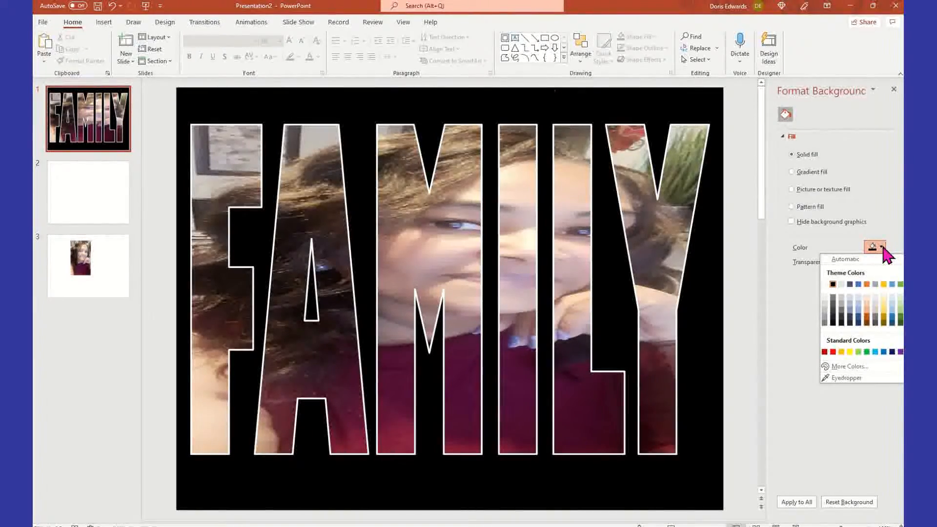
pyautogui.click(849, 378)
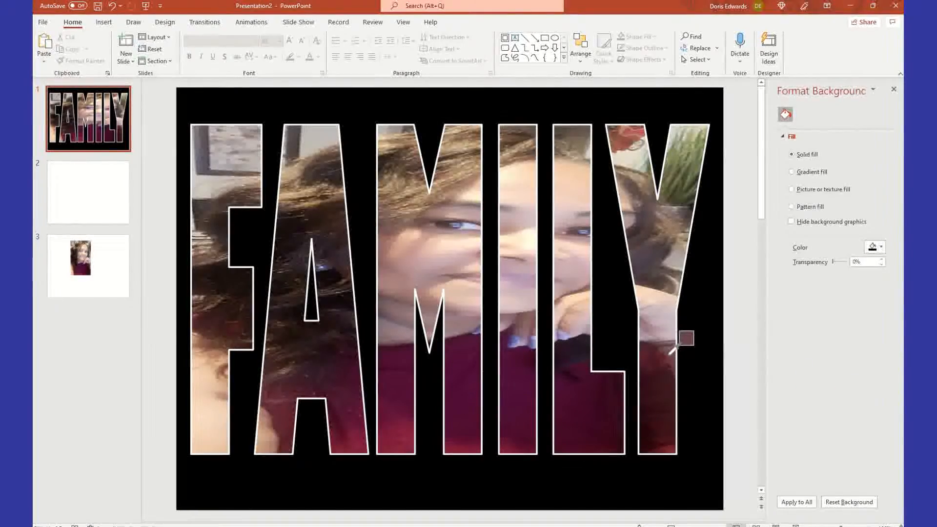
pyautogui.click(602, 373)
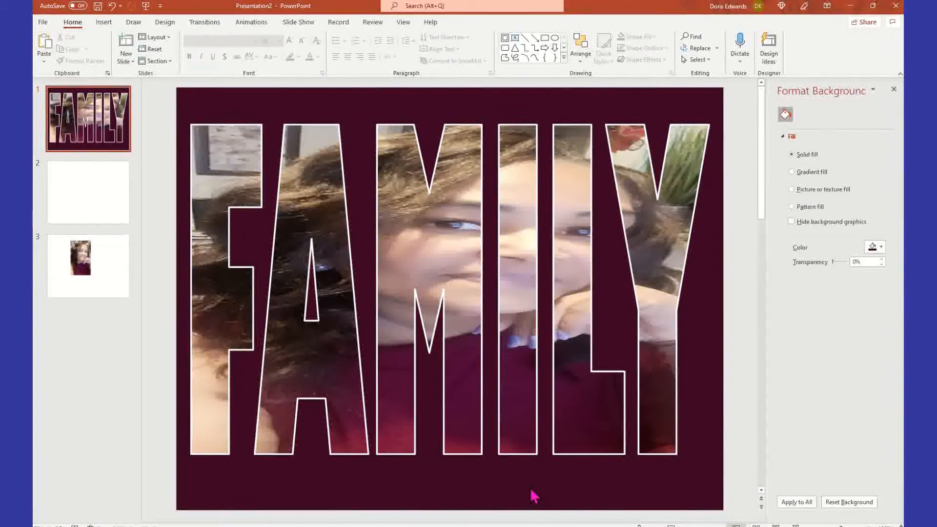
# Step: Set the background of slide 1 to the red sampled with the Eyedropper near the foot of the letter M
pyautogui.click(878, 248)
pyautogui.click(847, 406)
pyautogui.click(454, 446)
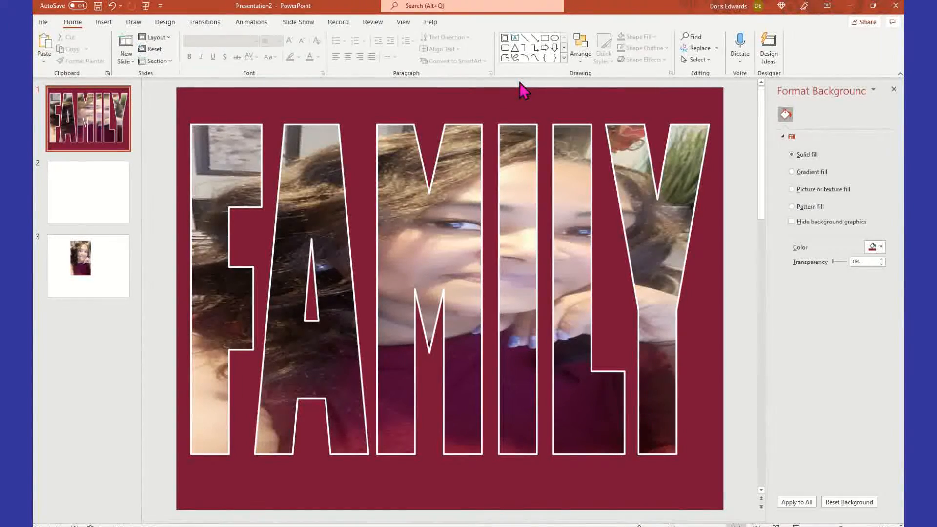
pyautogui.rightClick(115, 111)
pyautogui.click(78, 189)
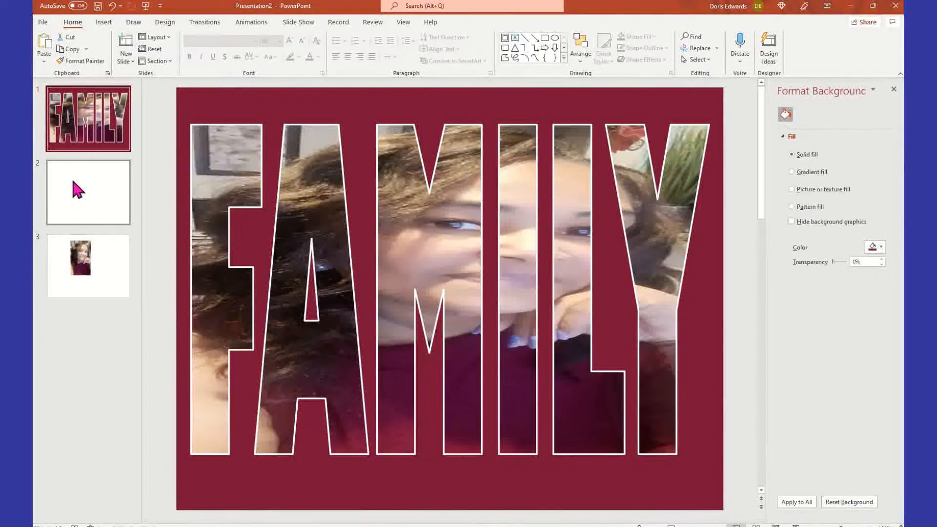
pyautogui.click(92, 207)
pyautogui.click(105, 142)
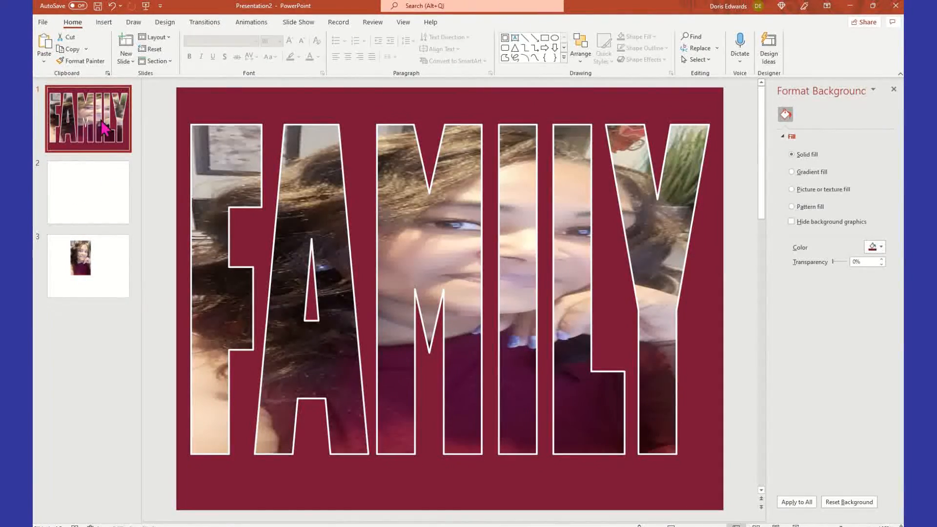
# Step: Draw a text box in the upper part of blank slide 2 and enter the text BAE
pyautogui.click(109, 191)
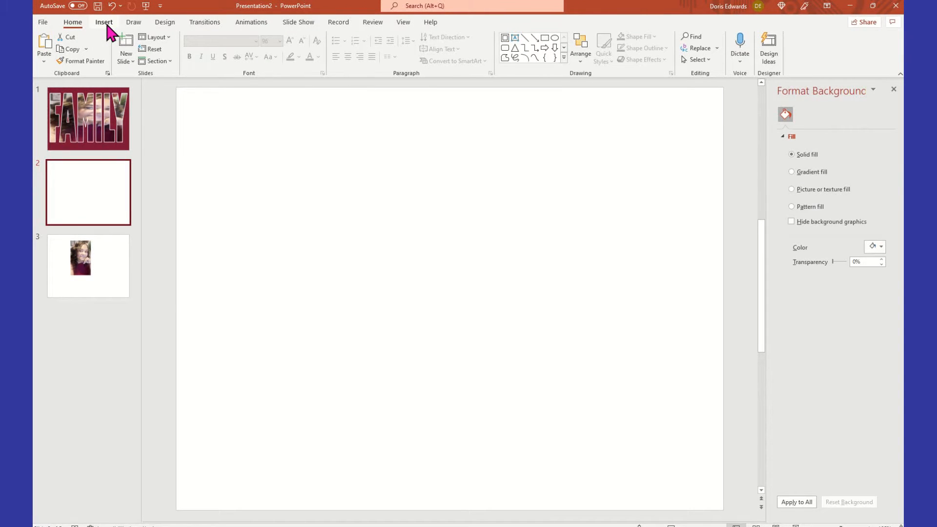
pyautogui.click(107, 25)
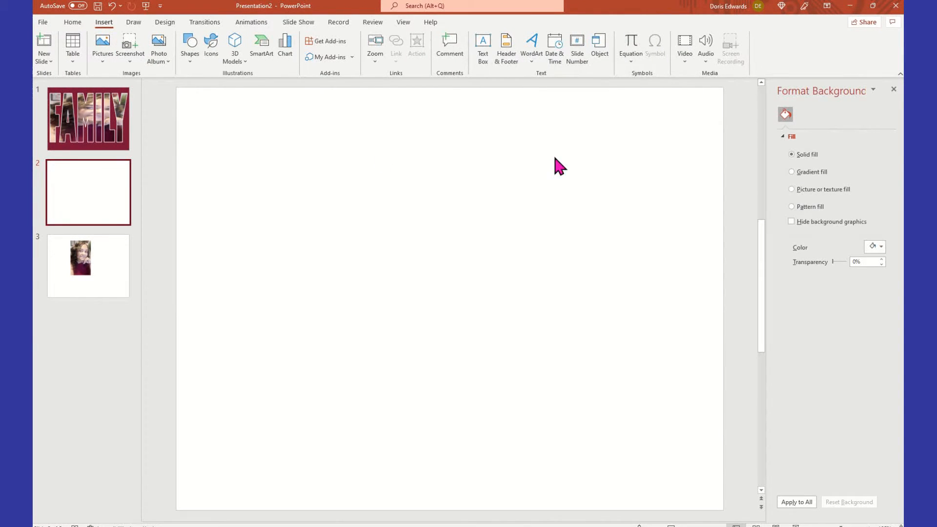
pyautogui.click(482, 53)
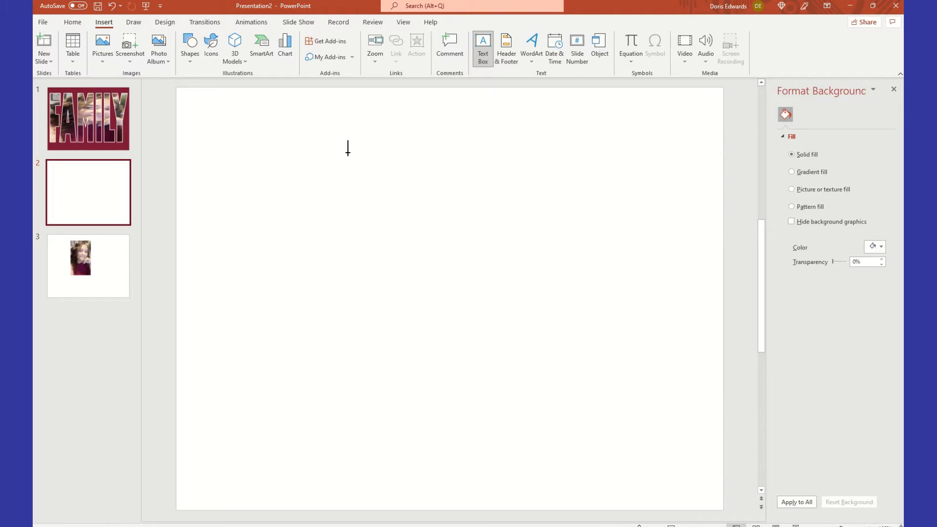
pyautogui.moveTo(284, 138); pyautogui.dragTo(572, 274)
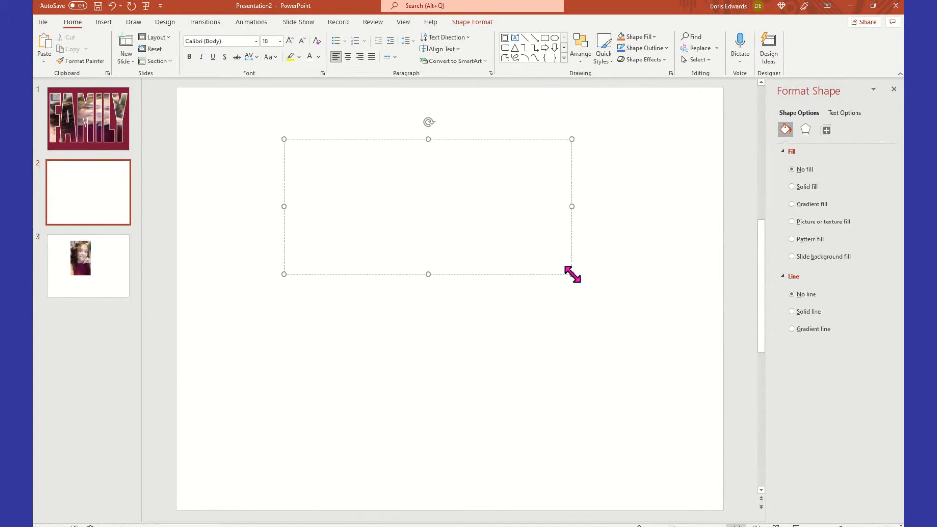
pyautogui.write('BAE')
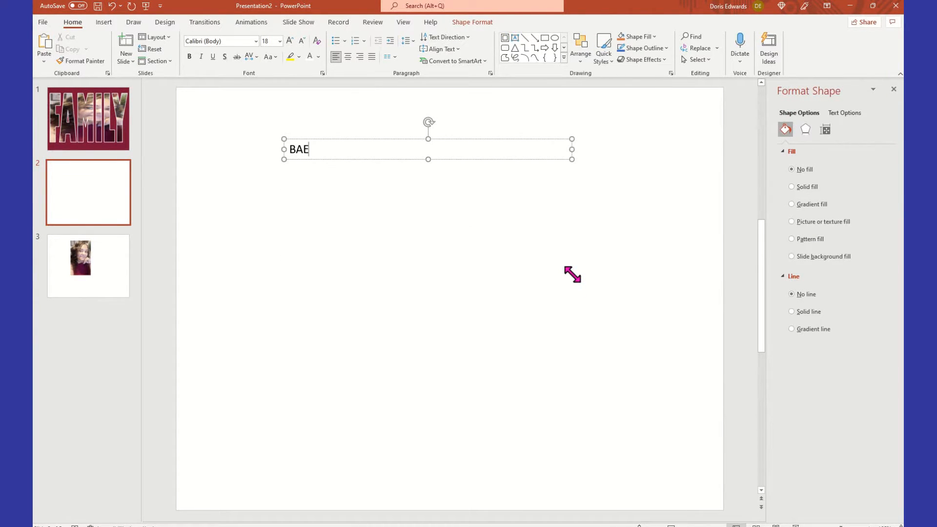
pyautogui.click(414, 278)
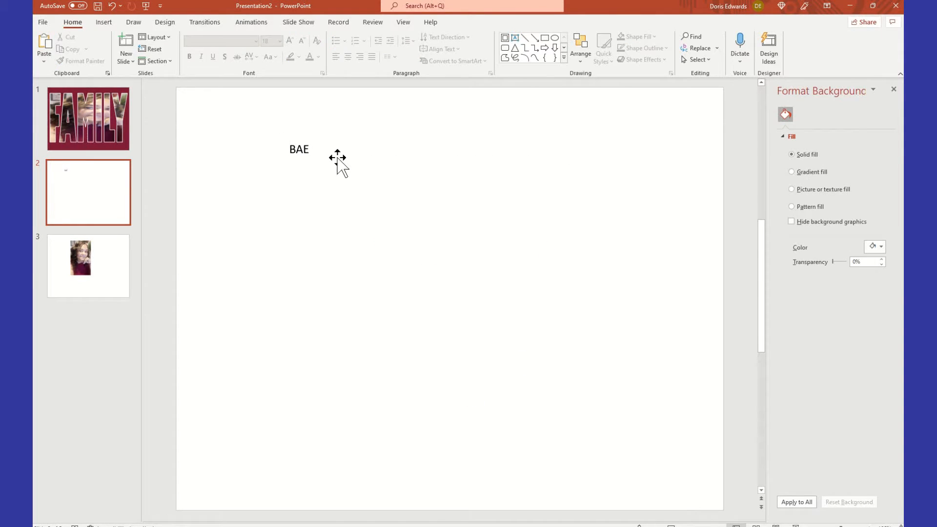
# Step: Narrow the BAE text box to fit closely around the word, keeping the box selected
pyautogui.click(295, 149)
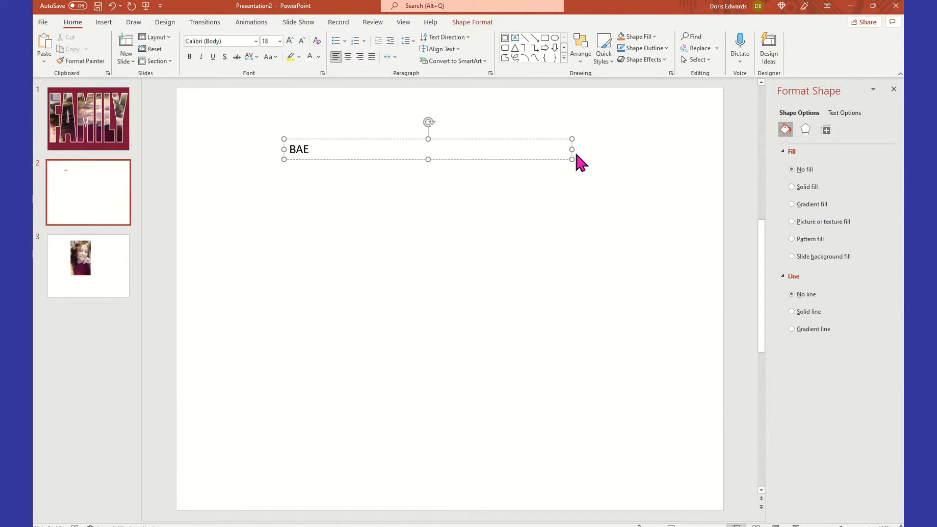
pyautogui.moveTo(572, 149); pyautogui.dragTo(317, 148)
pyautogui.click(266, 220)
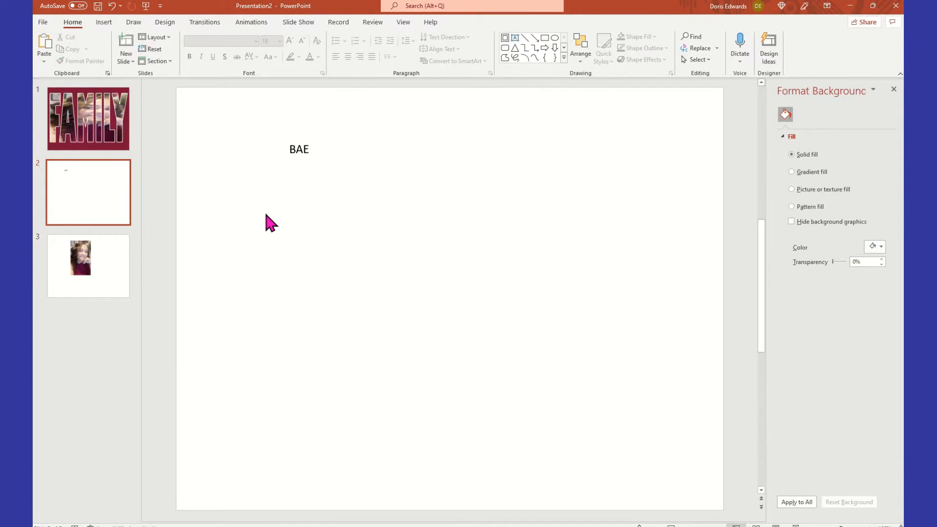
pyautogui.moveTo(273, 135); pyautogui.dragTo(331, 161)
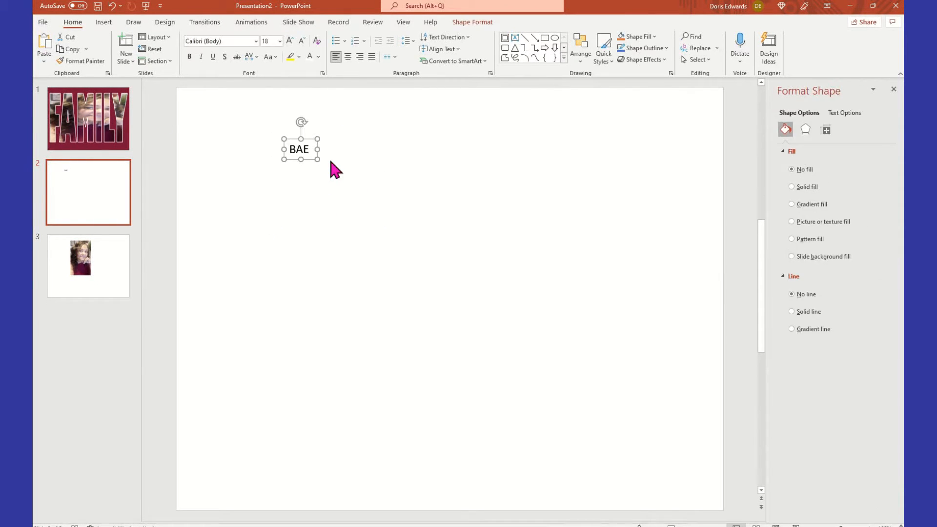
# Step: Change the BAE text to Gill Sans Ultra Bold and widen its box so the word fits on one line
pyautogui.click(255, 39)
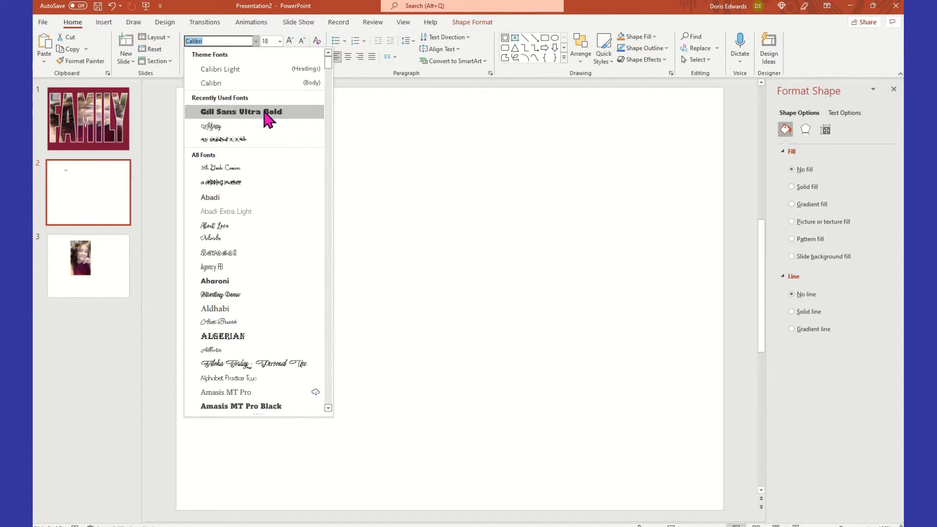
pyautogui.click(262, 111)
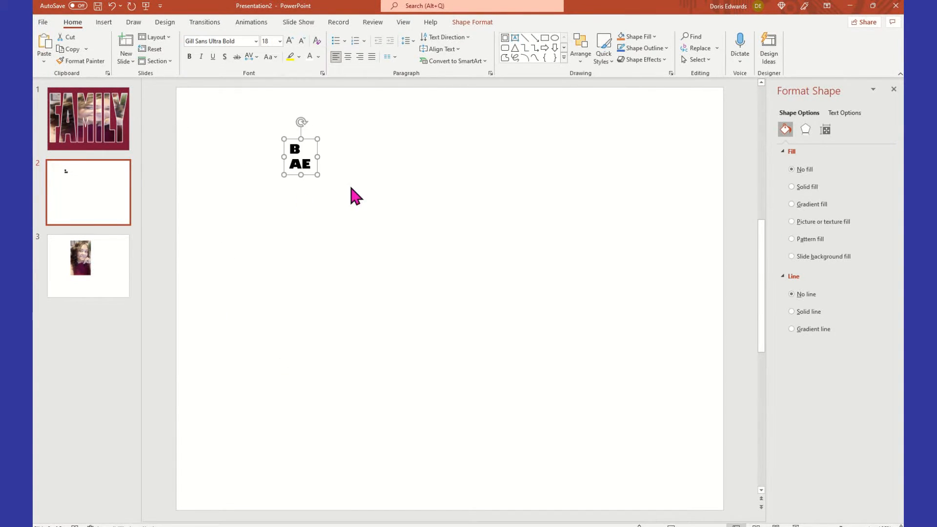
pyautogui.moveTo(317, 157); pyautogui.dragTo(329, 157)
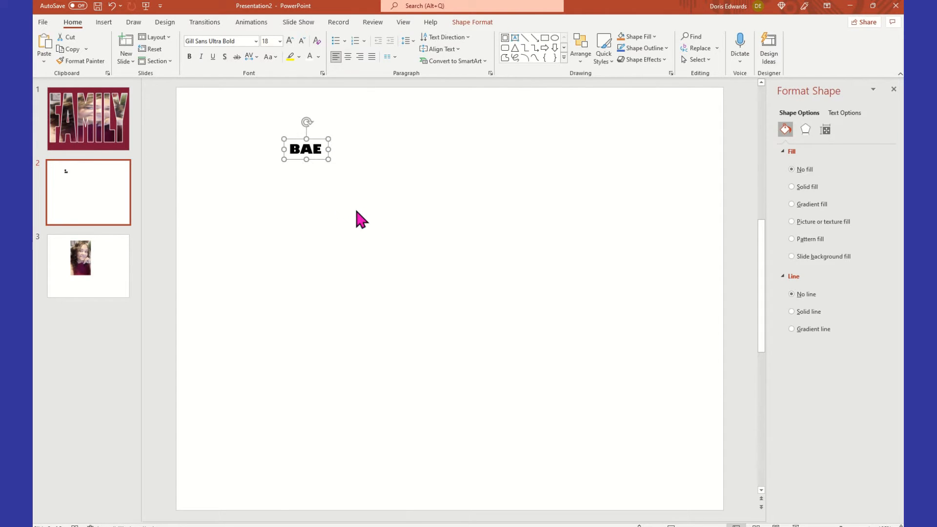
pyautogui.click(359, 218)
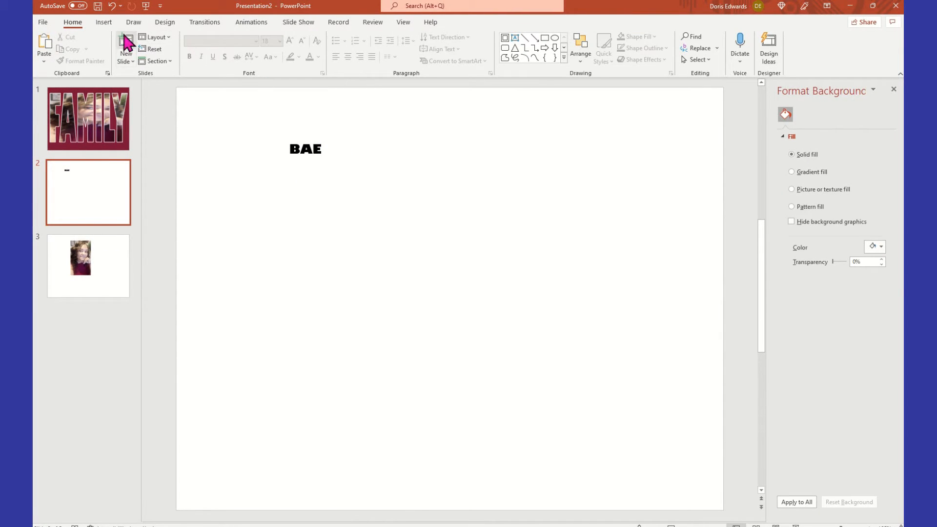
# Step: Draw a small rectangle at the upper-left corner of the BAE text box
pyautogui.click(104, 27)
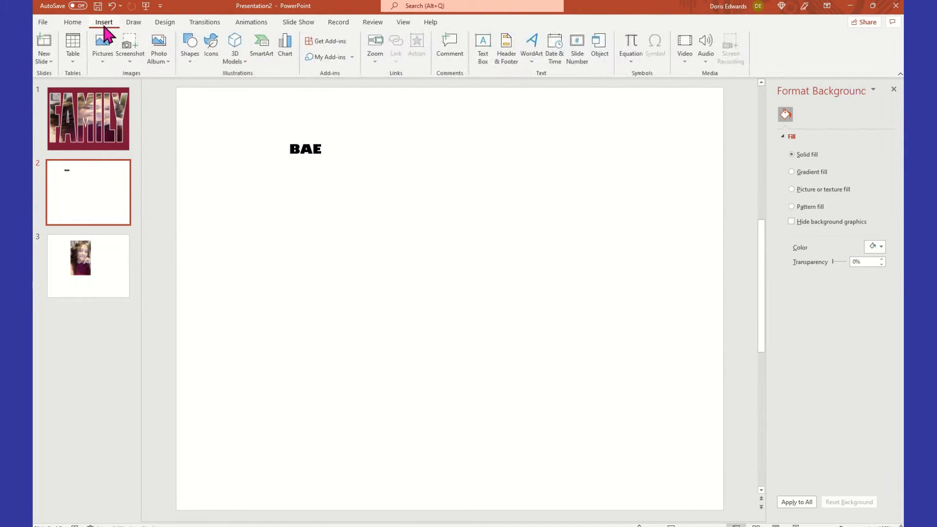
pyautogui.click(190, 59)
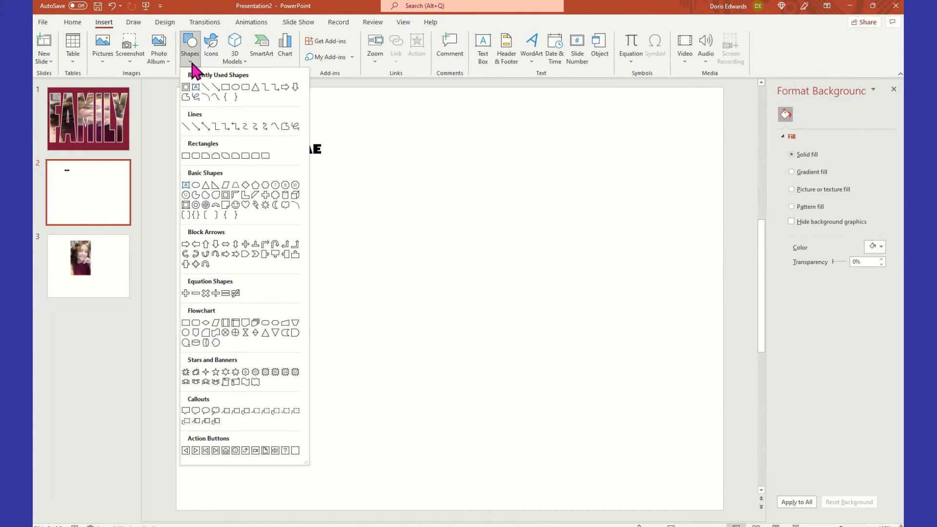
pyautogui.click(225, 88)
pyautogui.moveTo(284, 140)
pyautogui.mouseDown()
pyautogui.moveTo(313, 155)
pyautogui.moveTo(274, 144)
pyautogui.mouseUp()
# Step: Set the BAE text size to 96 and resize its box to fit the word on one line
pyautogui.click(319, 153)
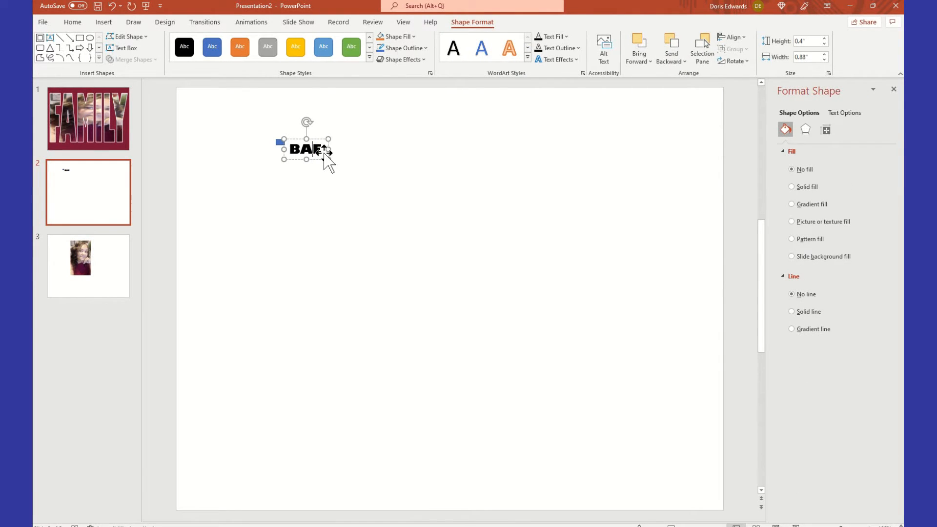
pyautogui.click(77, 23)
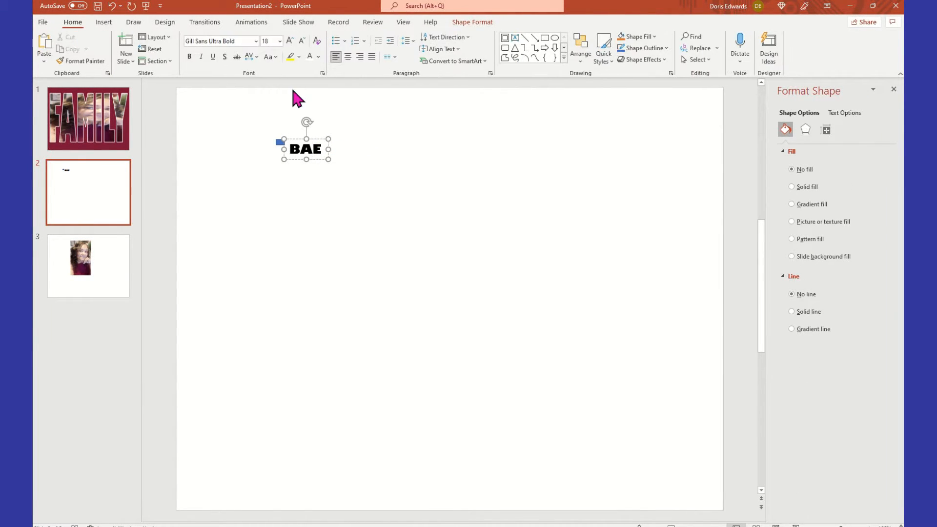
pyautogui.click(281, 41)
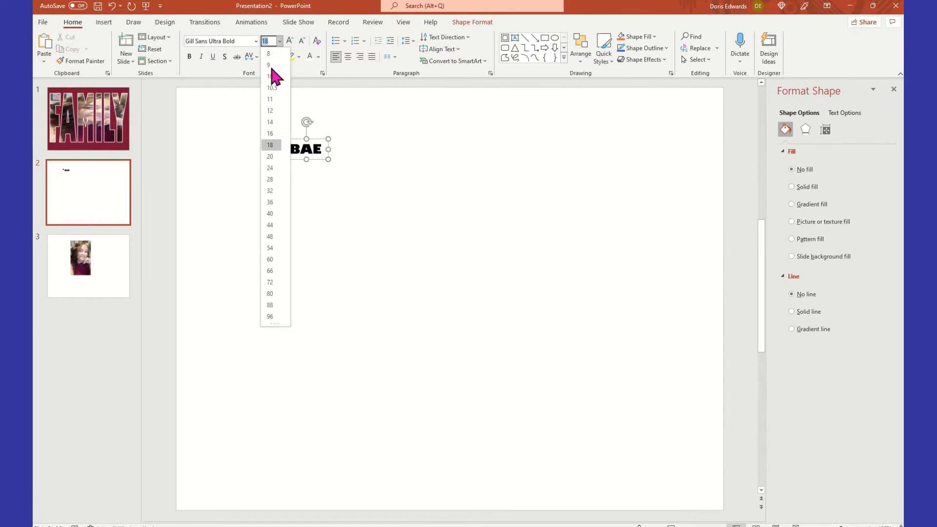
pyautogui.click(271, 316)
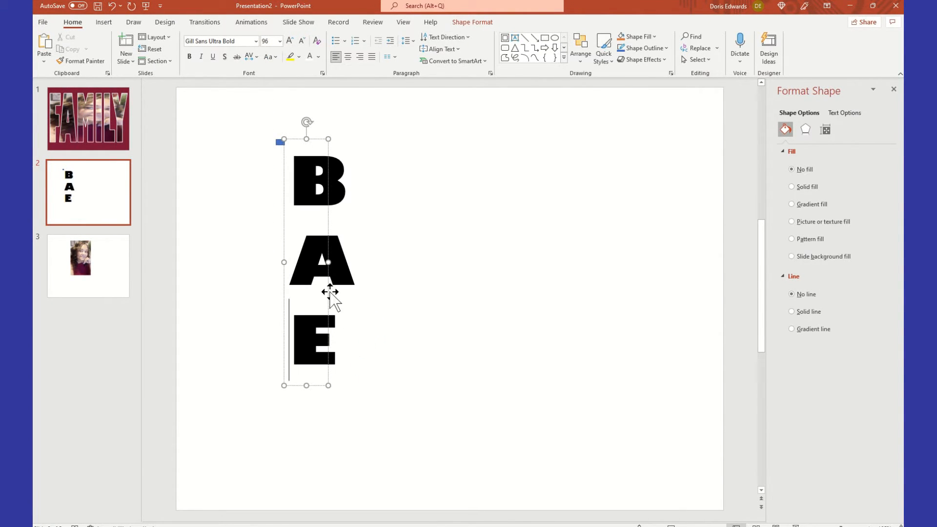
pyautogui.moveTo(327, 262); pyautogui.dragTo(502, 271)
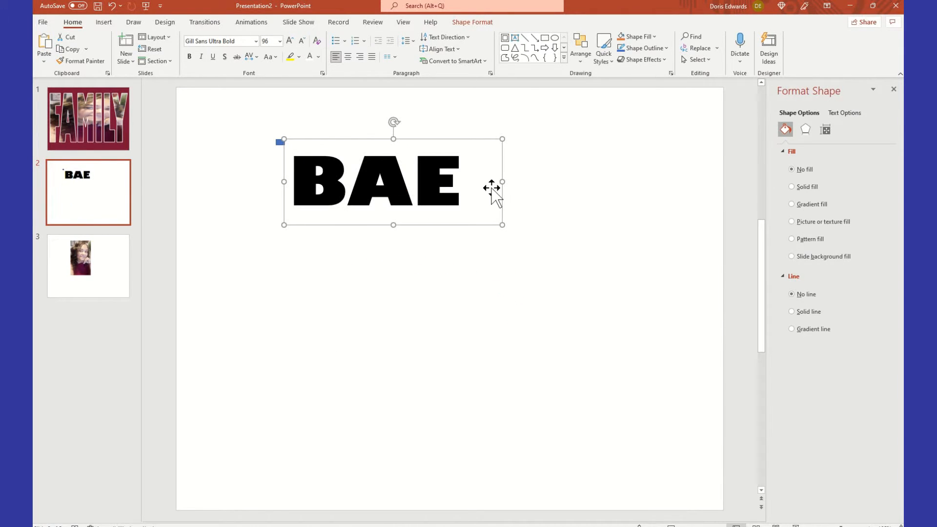
pyautogui.moveTo(501, 181); pyautogui.dragTo(474, 178)
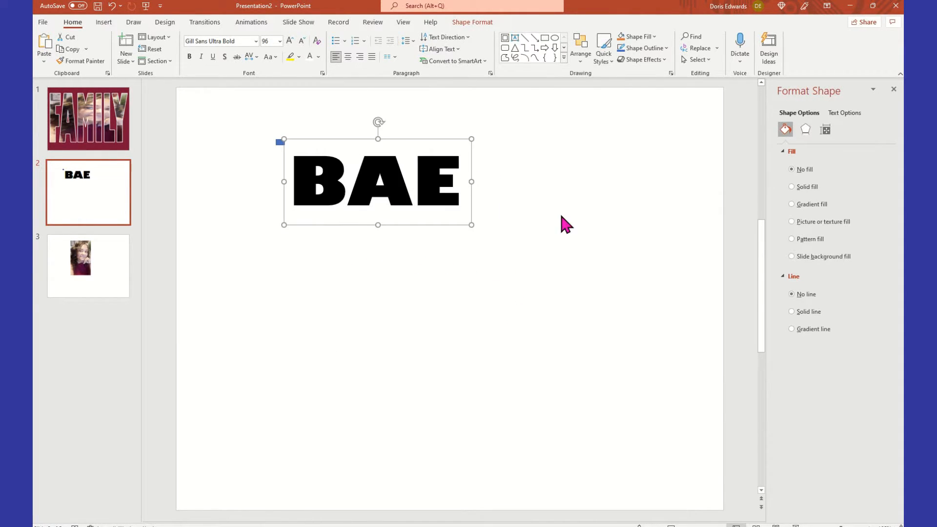
pyautogui.click(561, 223)
# Step: Enlarge the small blue rectangle and position it to cover the whole BAE text
pyautogui.click(280, 142)
pyautogui.moveTo(285, 145); pyautogui.dragTo(485, 220)
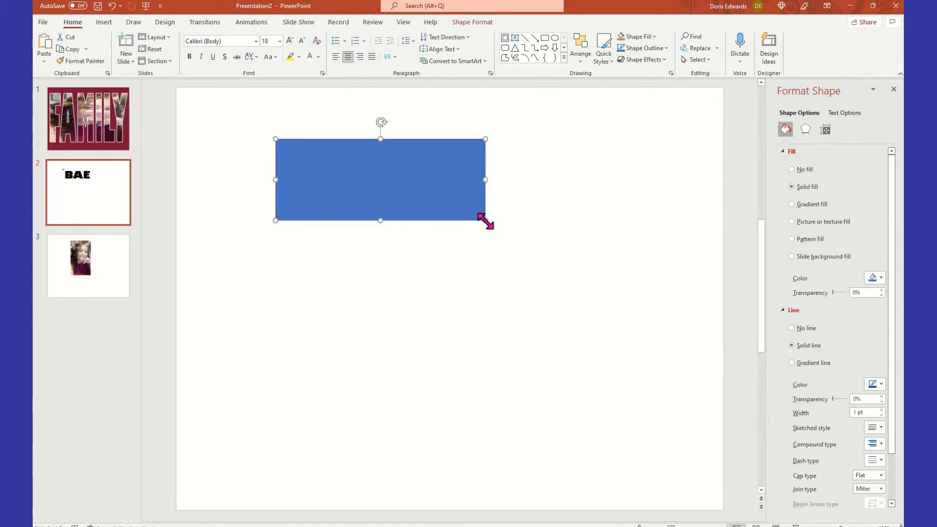
pyautogui.click(543, 247)
pyautogui.moveTo(387, 147)
pyautogui.mouseDown()
pyautogui.moveTo(414, 180)
pyautogui.moveTo(388, 151)
pyautogui.mouseUp()
# Step: Send the blue rectangle behind the BAE text and shift it slightly so it surrounds the word evenly
pyautogui.rightClick(390, 153)
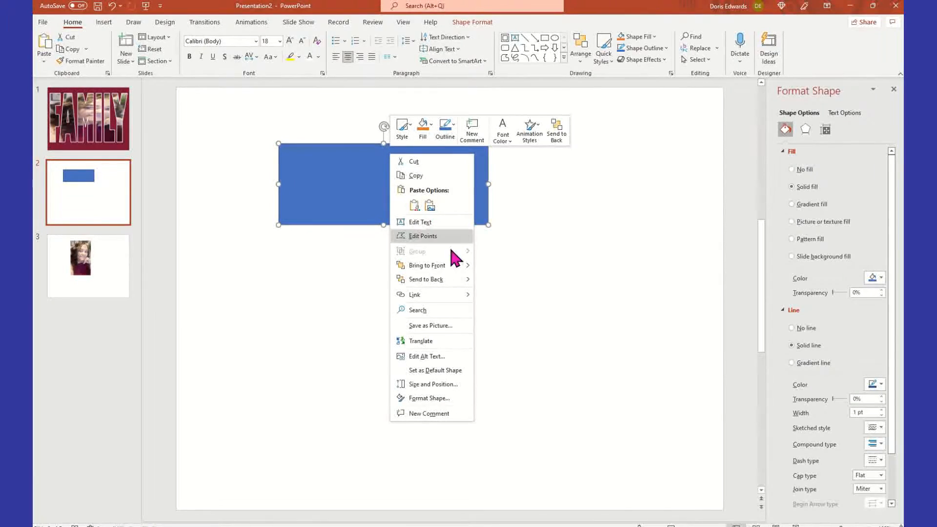
pyautogui.click(461, 283)
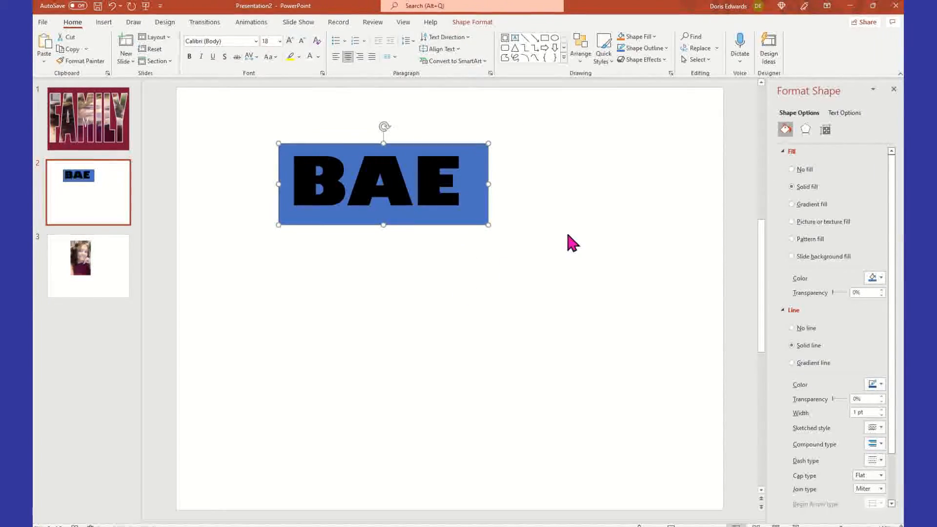
pyautogui.click(566, 243)
pyautogui.moveTo(477, 226); pyautogui.dragTo(473, 219)
pyautogui.click(537, 224)
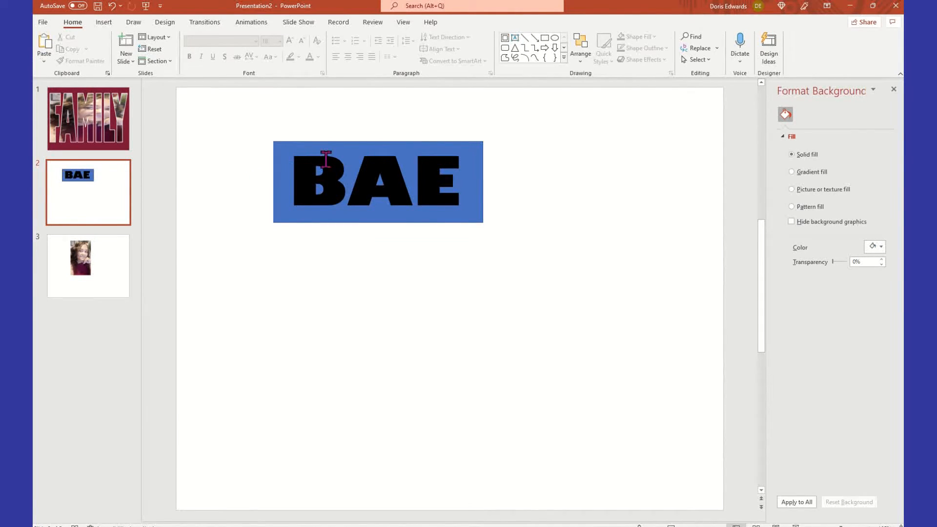
# Step: Select the blue rectangle together with the BAE text and merge them with Intersect
pyautogui.moveTo(225, 105); pyautogui.dragTo(558, 289)
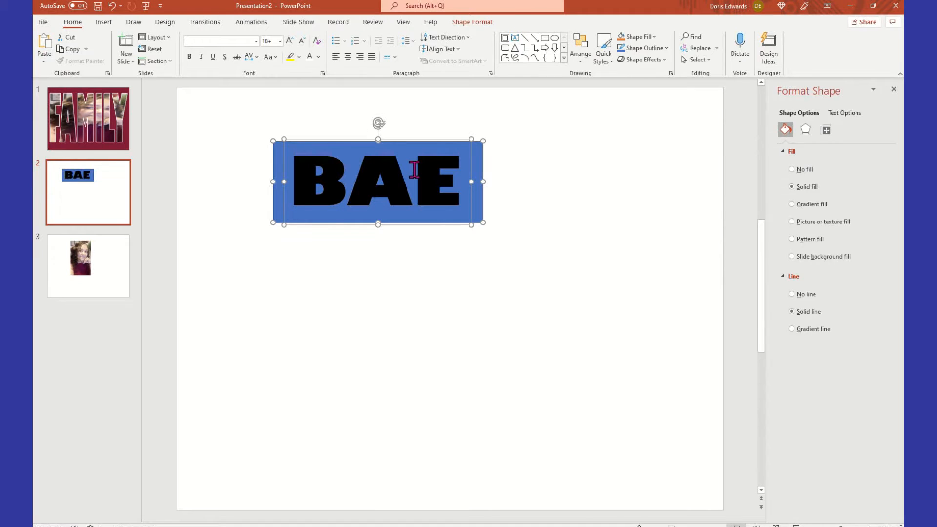
pyautogui.click(486, 23)
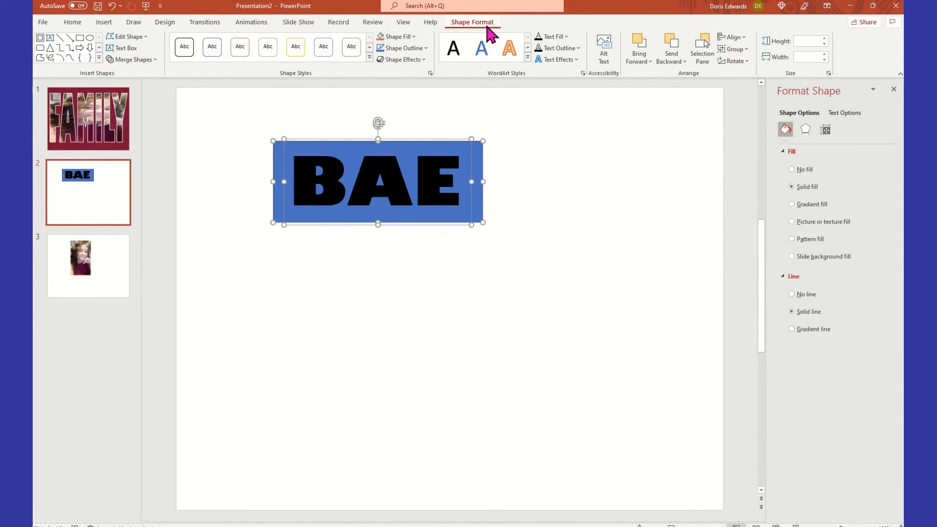
pyautogui.click(152, 60)
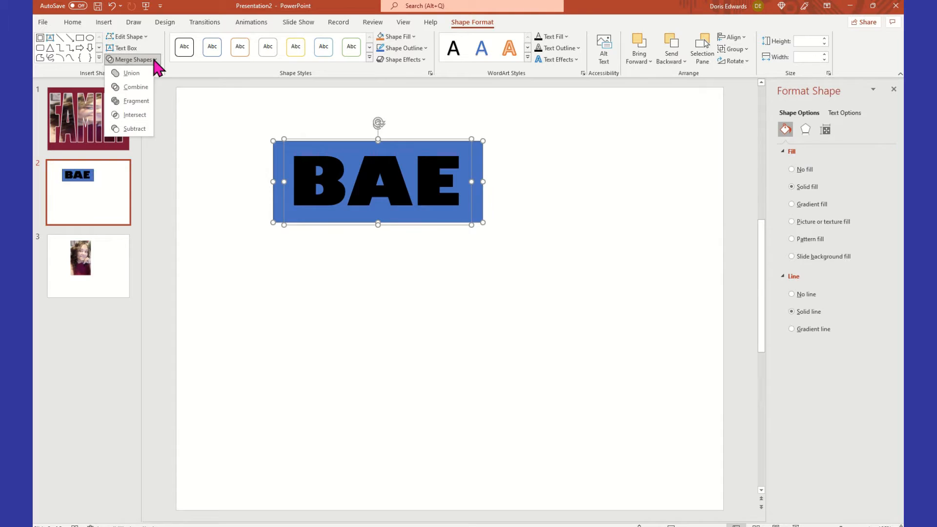
pyautogui.click(143, 116)
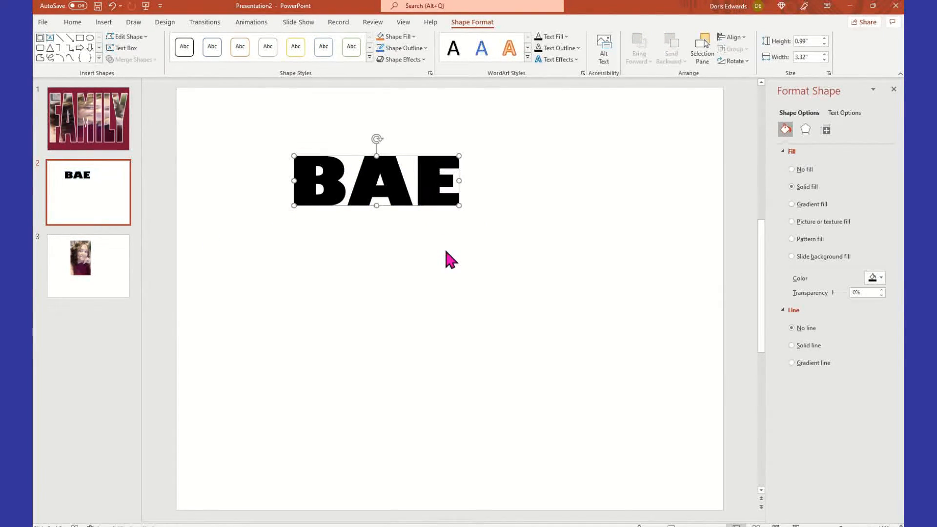
# Step: Enlarge the merged BAE shape to about 4.57" high by 5.25" wide and fill it with the copied photo
pyautogui.moveTo(460, 208); pyautogui.dragTo(555, 383)
pyautogui.click(565, 261)
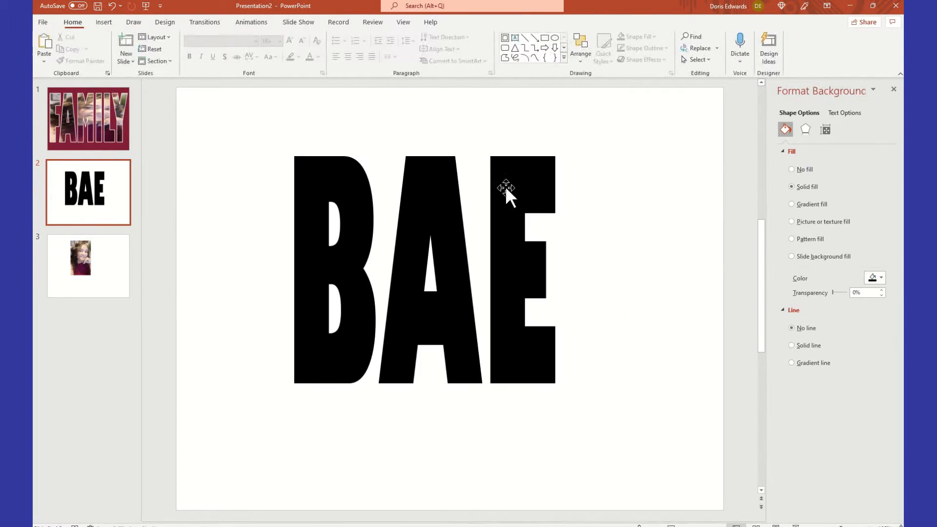
pyautogui.click(505, 186)
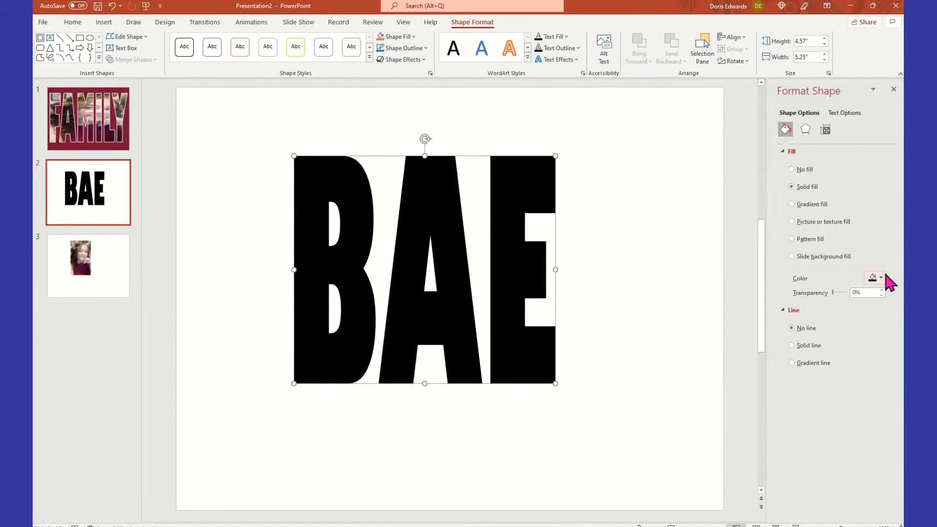
pyautogui.click(817, 222)
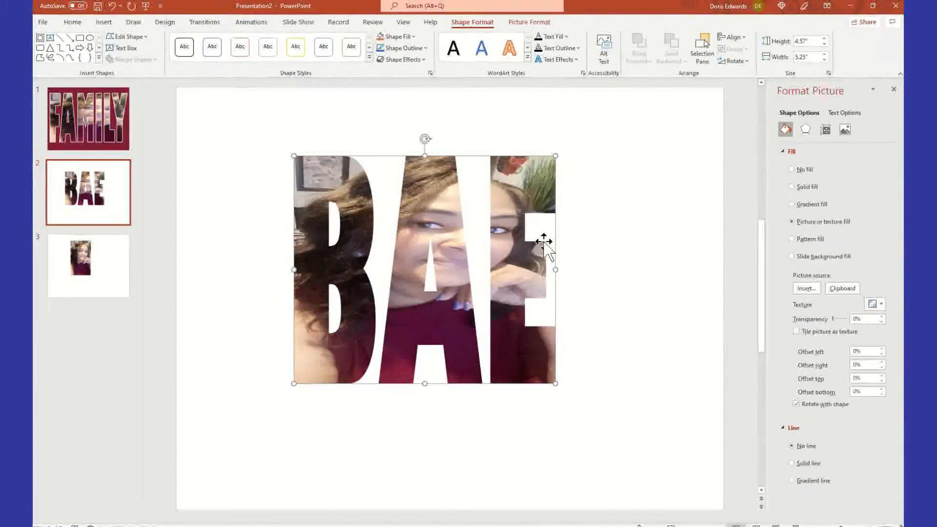
# Step: Give the photo-filled BAE letters a solid white outline
pyautogui.click(808, 463)
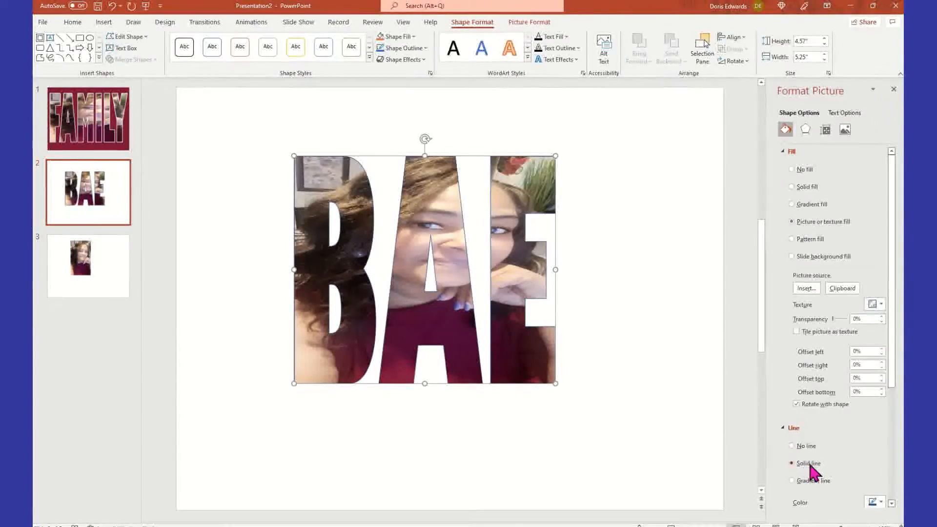
pyautogui.click(881, 502)
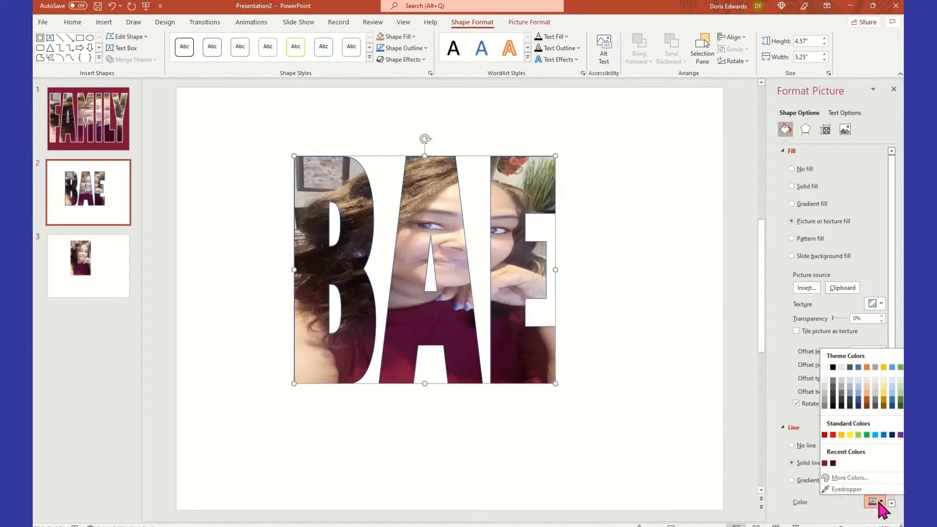
pyautogui.click(825, 372)
# Step: Set the outline width of the BAE letters to 3 pt
pyautogui.scroll(-5, 893, 372)
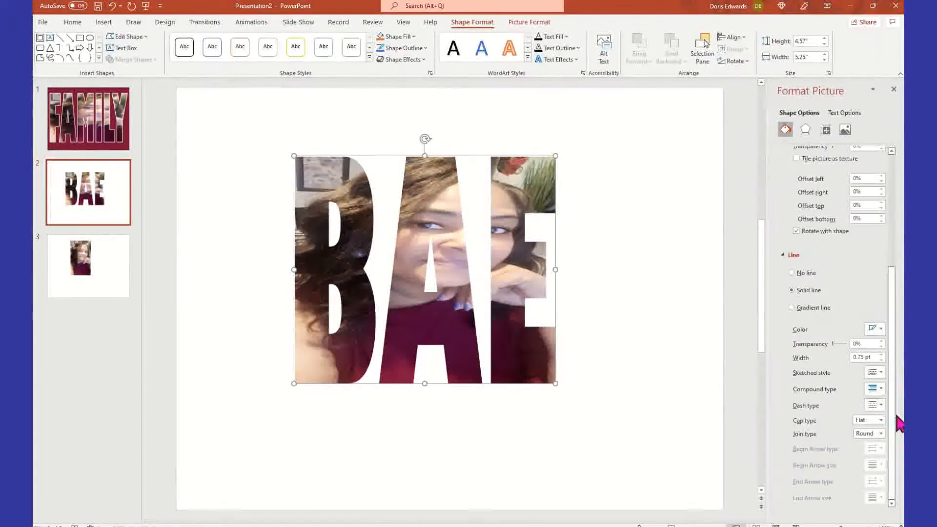
pyautogui.click(882, 355)
pyautogui.click(882, 355)
pyautogui.click(882, 355)
pyautogui.click(881, 355)
pyautogui.click(882, 355)
pyautogui.click(881, 355)
pyautogui.click(882, 355)
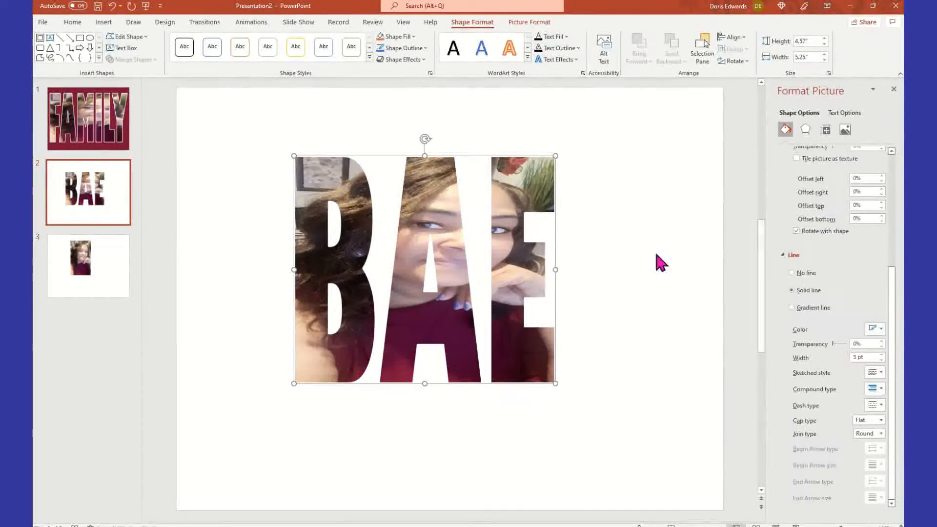
pyautogui.click(644, 237)
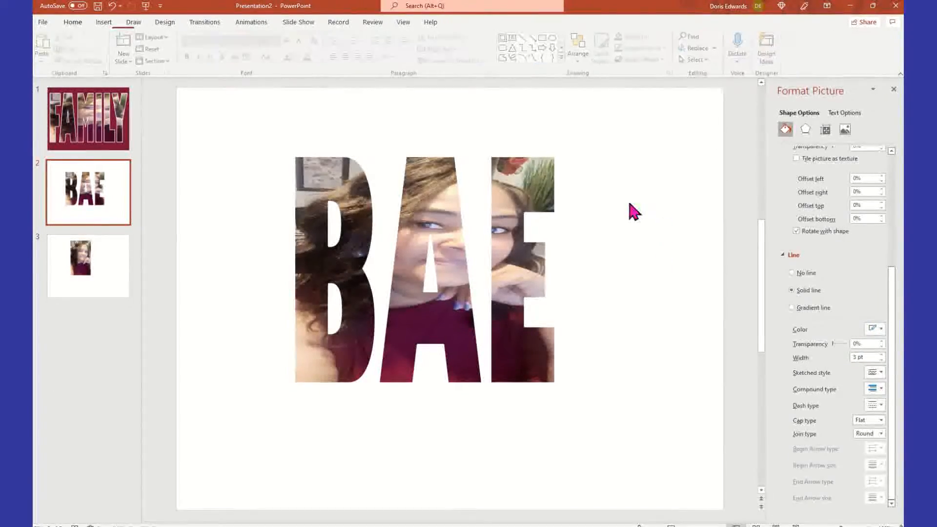
# Step: Draw a rectangle about 4.89" high by 5.52" wide that covers the whole BAE word
pyautogui.click(104, 23)
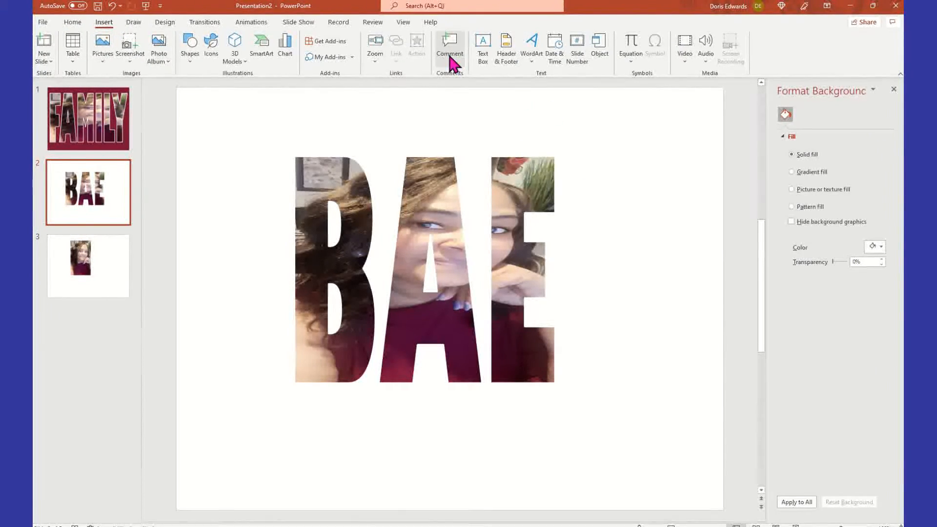
pyautogui.click(188, 57)
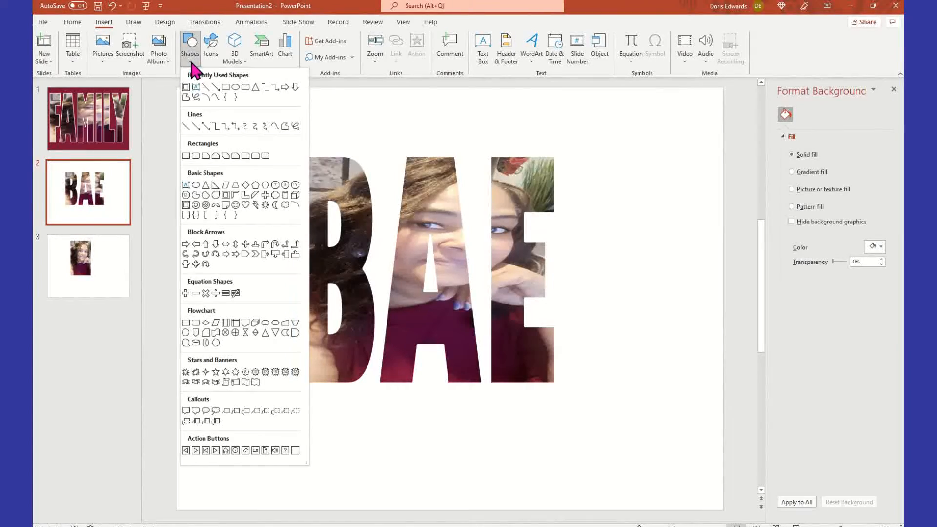
pyautogui.click(225, 88)
pyautogui.moveTo(287, 150); pyautogui.dragTo(561, 393)
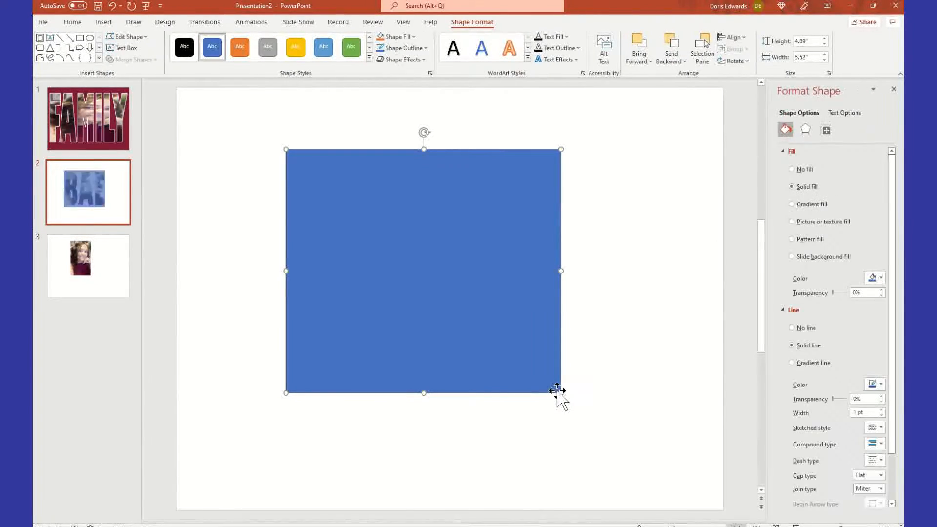
# Step: Fill the covering rectangle with black and remove its outline
pyautogui.click(880, 278)
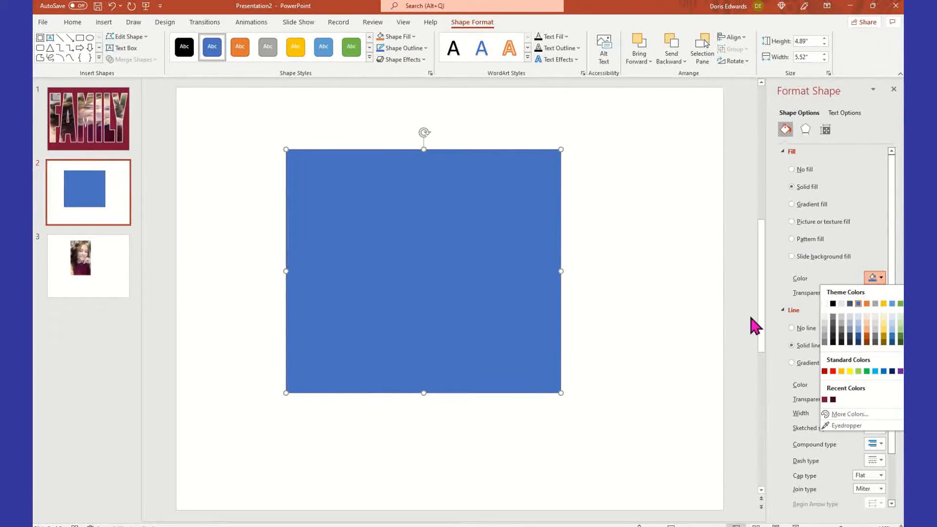
pyautogui.click(832, 304)
pyautogui.scroll(-2, 828, 375)
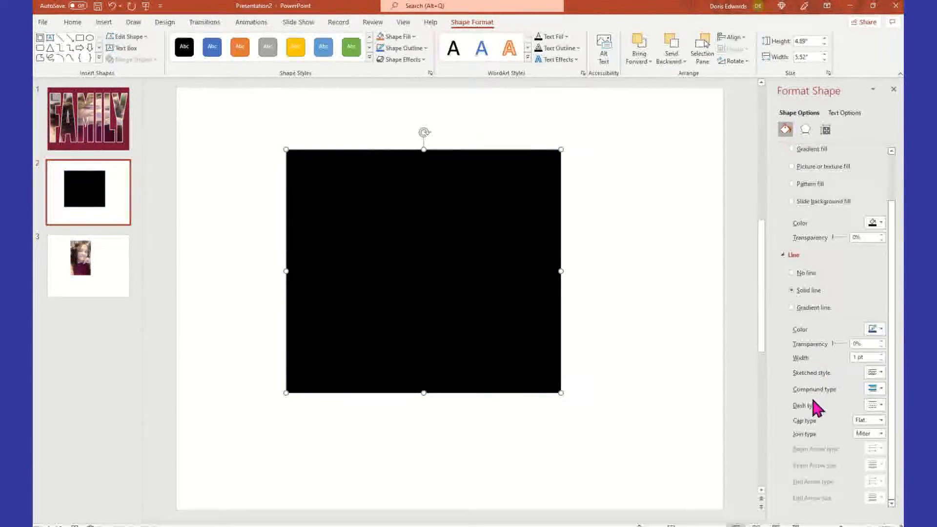
pyautogui.click(792, 273)
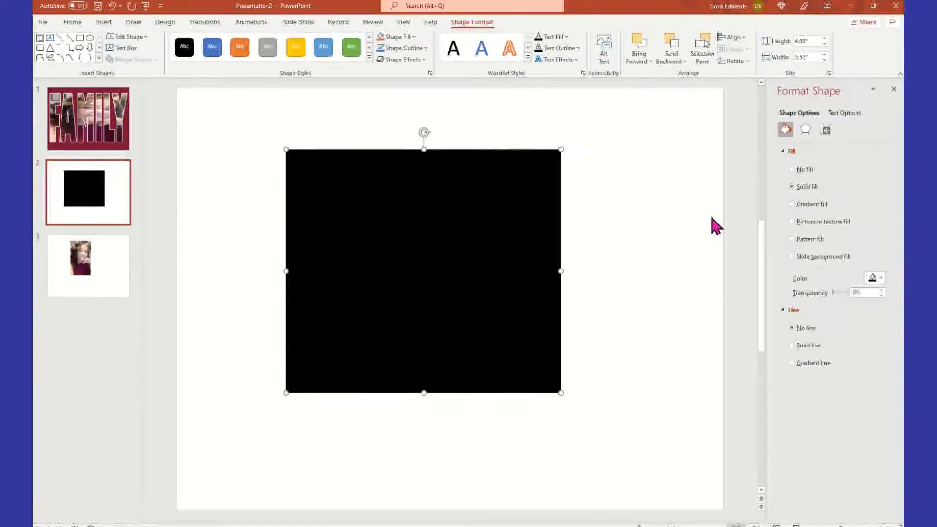
# Step: Send the black rectangle behind the BAE letters
pyautogui.rightClick(523, 185)
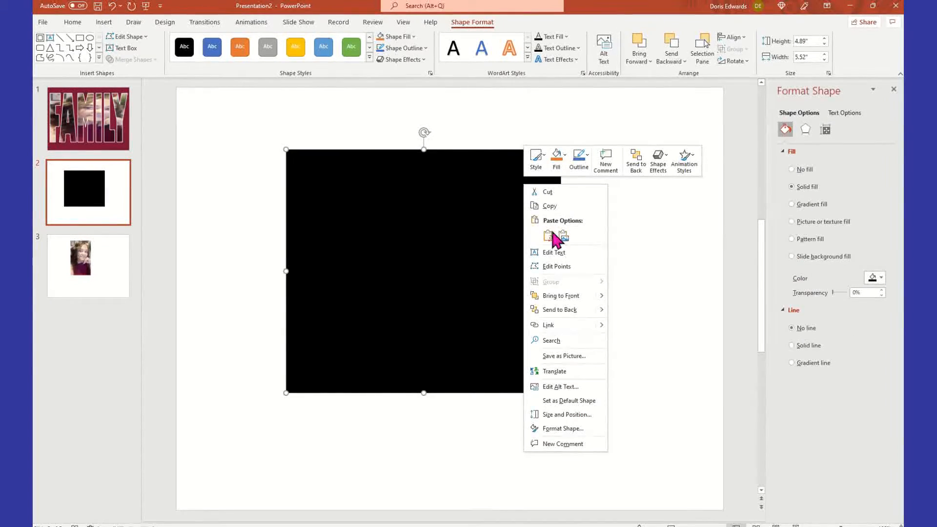
pyautogui.click(578, 308)
pyautogui.click(624, 296)
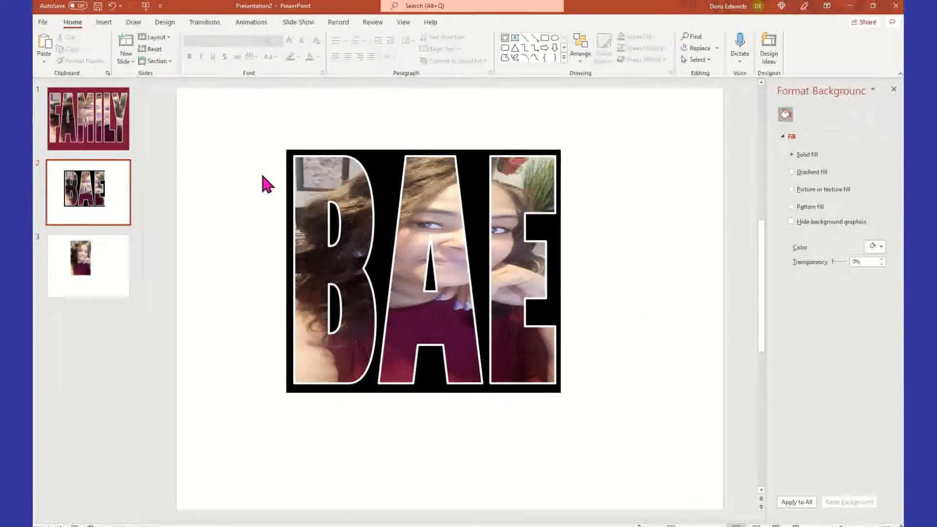
# Step: Group the BAE letters with their black background and move the group up and to the left on the slide
pyautogui.moveTo(246, 126); pyautogui.dragTo(700, 446)
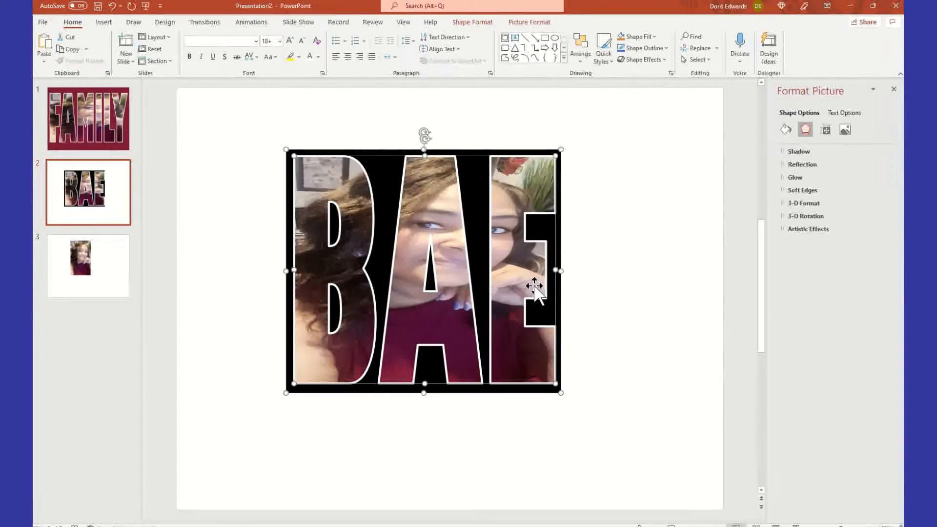
pyautogui.rightClick(508, 153)
pyautogui.moveTo(556, 222)
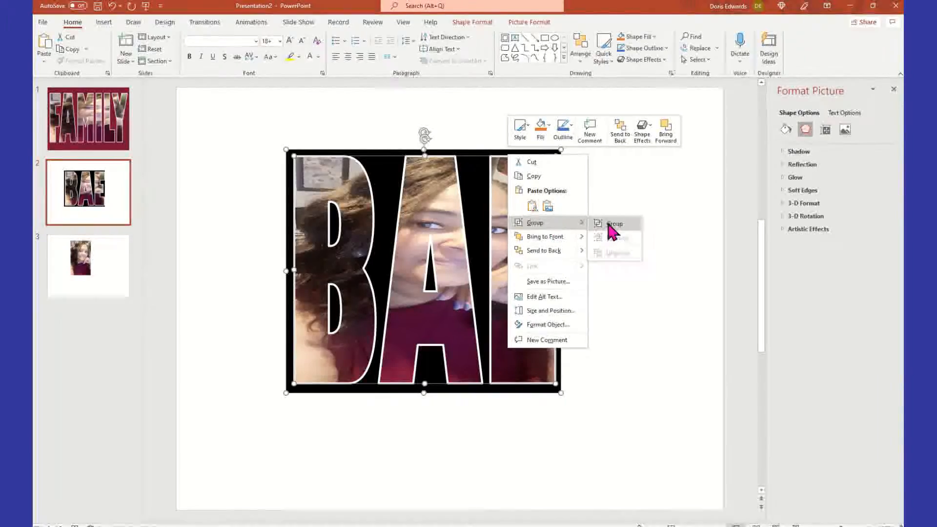
pyautogui.click(610, 223)
pyautogui.moveTo(668, 241); pyautogui.dragTo(278, 212)
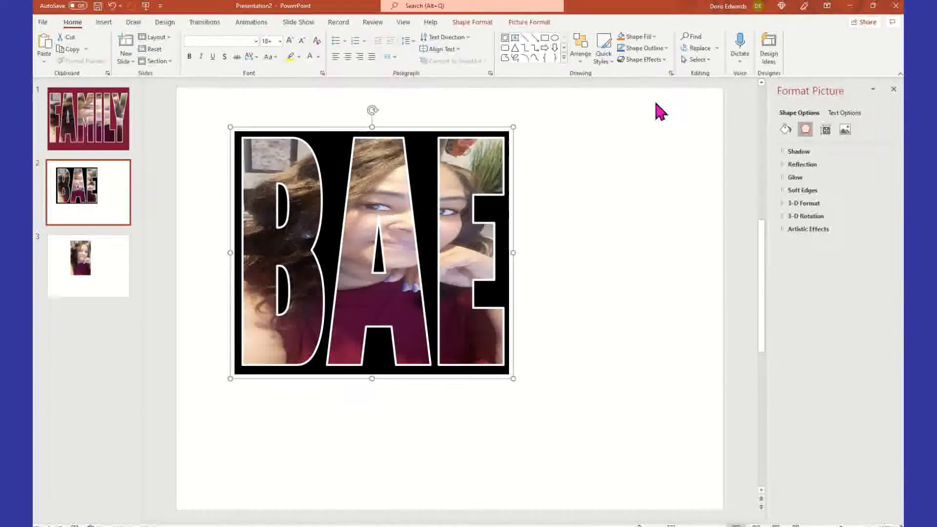
# Step: Flip the BAE group horizontally and move it into the slide's upper-left corner
pyautogui.click(522, 23)
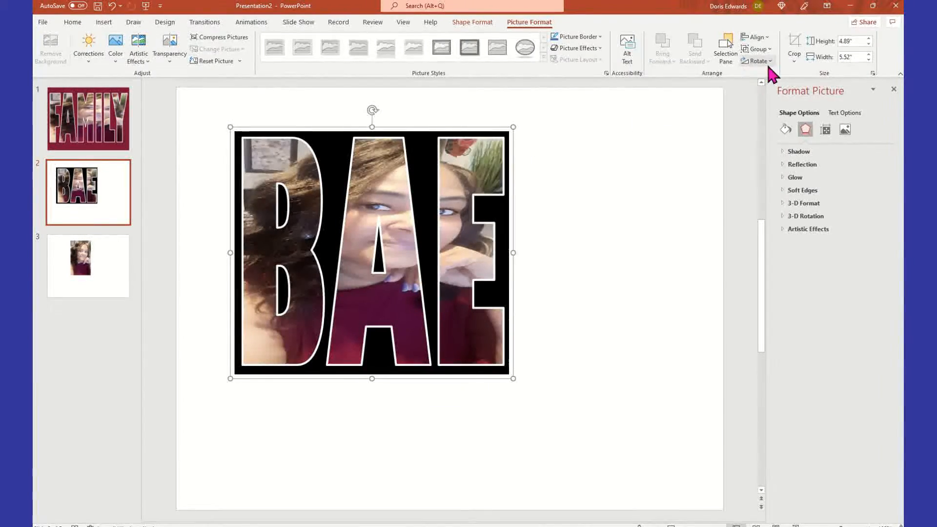
pyautogui.click(757, 61)
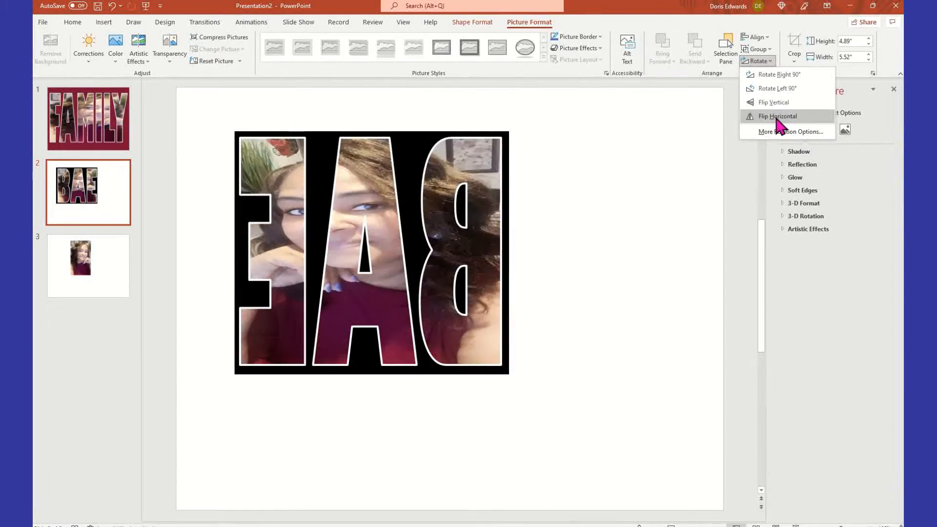
pyautogui.click(777, 116)
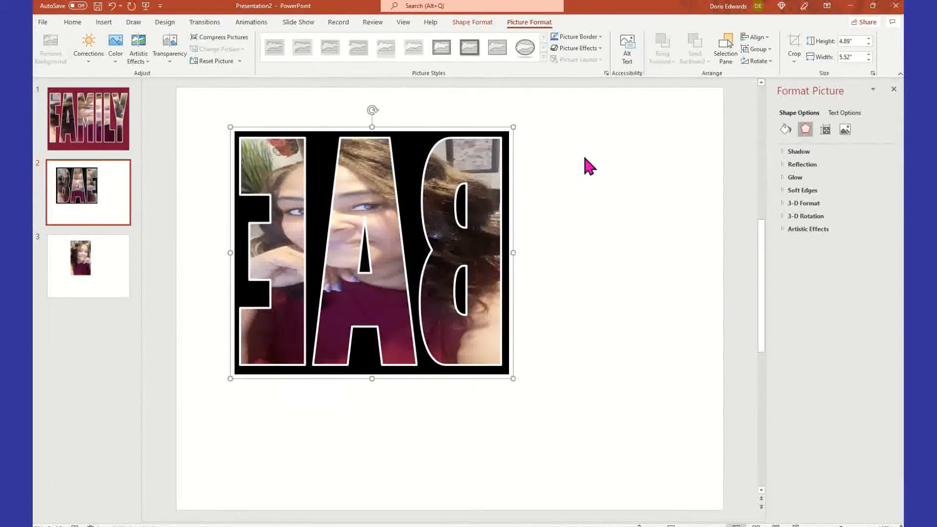
pyautogui.click(575, 168)
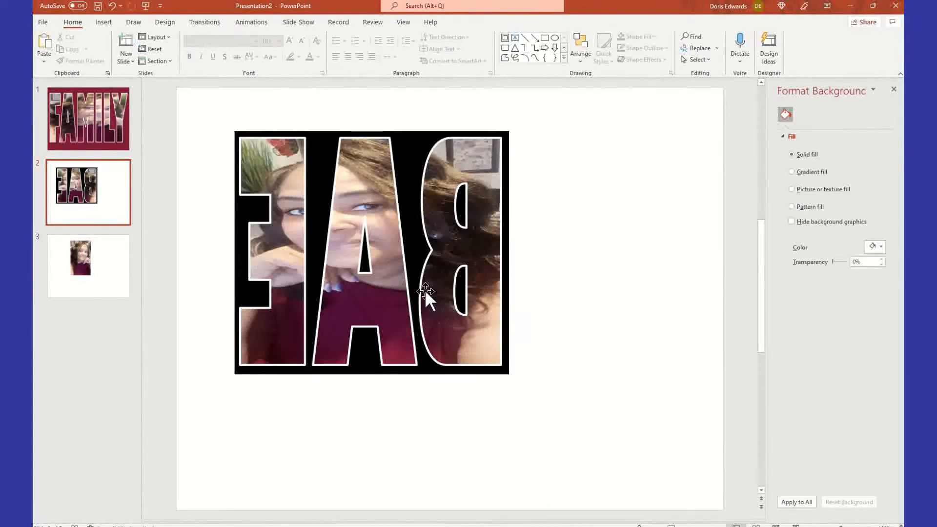
pyautogui.moveTo(425, 289); pyautogui.dragTo(367, 251)
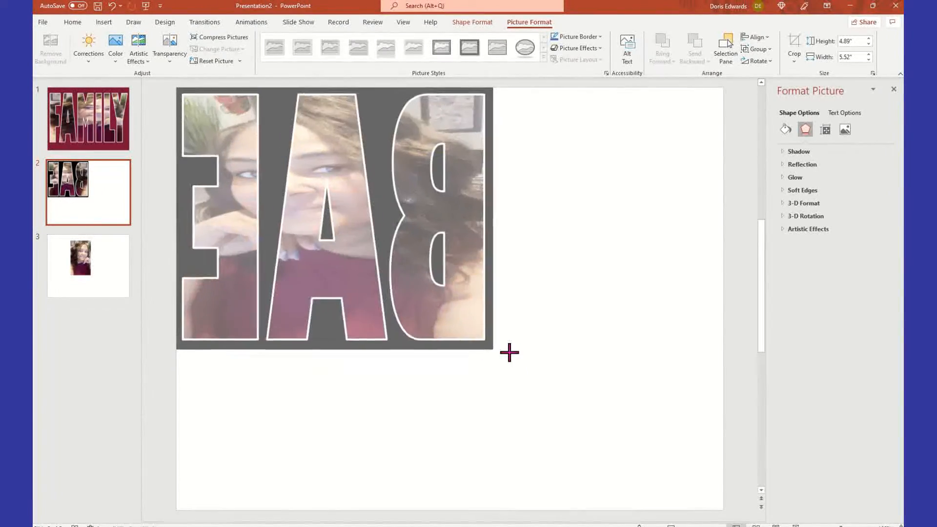
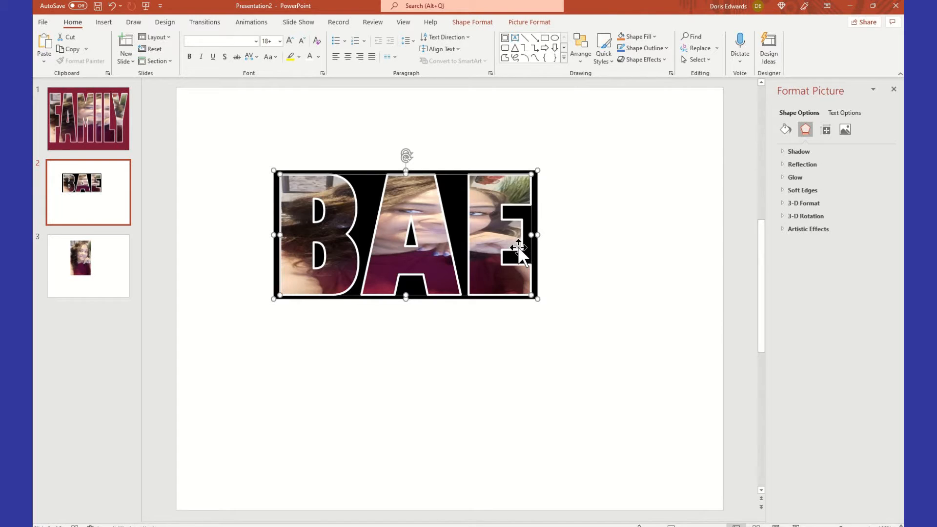
# Step: Select the resized BAE letters and black rectangle, group them, and move the group to the slide's upper-left corner
pyautogui.moveTo(557, 320)
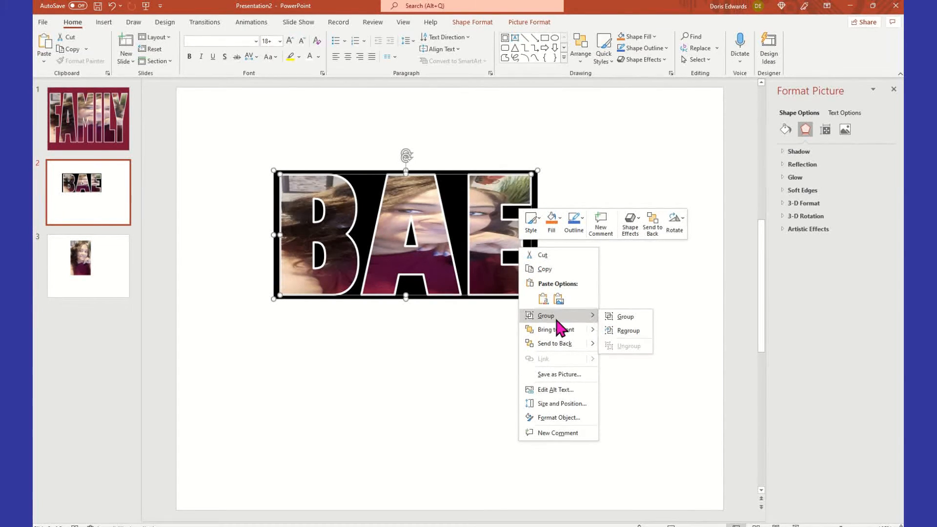
pyautogui.click(508, 135)
pyautogui.moveTo(238, 144); pyautogui.dragTo(584, 342)
pyautogui.rightClick(529, 293)
pyautogui.moveTo(564, 364)
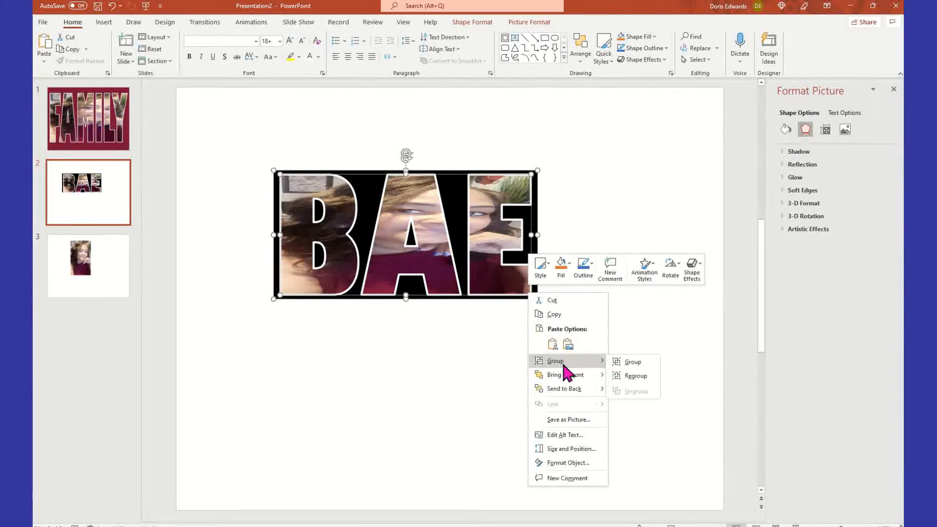
pyautogui.click(621, 361)
pyautogui.click(625, 387)
pyautogui.moveTo(515, 264); pyautogui.dragTo(428, 196)
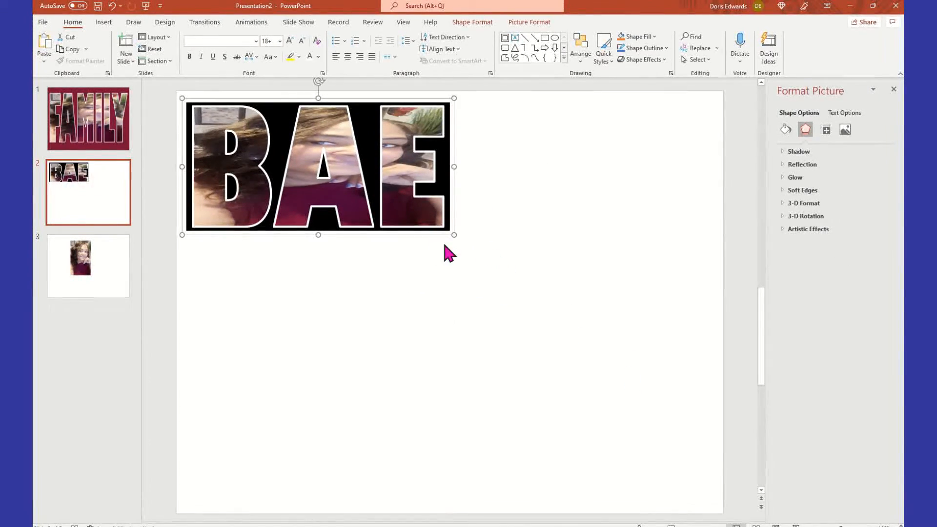
# Step: Enlarge the BAE group to about 8.1" high by 10.69" wide and center it so it nearly fills the slide
pyautogui.moveTo(454, 235); pyautogui.dragTo(585, 371)
pyautogui.rightClick(581, 371)
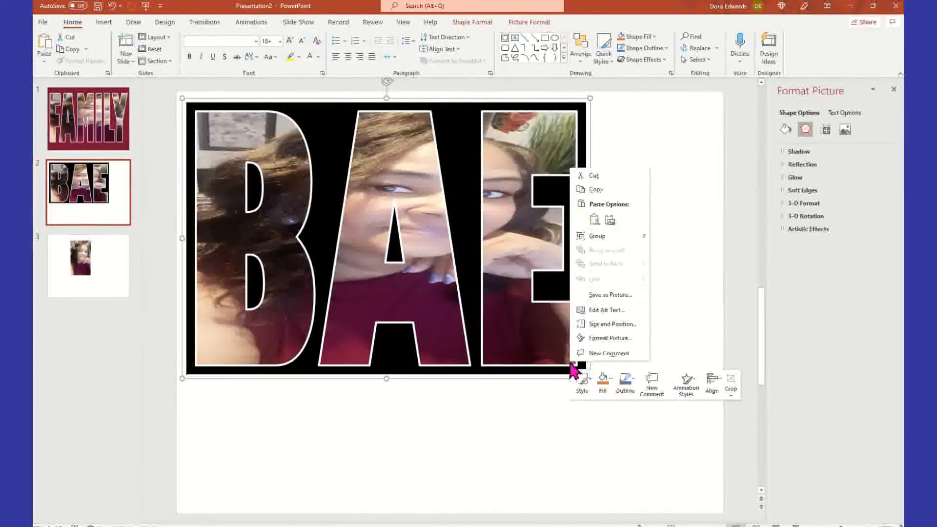
pyautogui.click(633, 324)
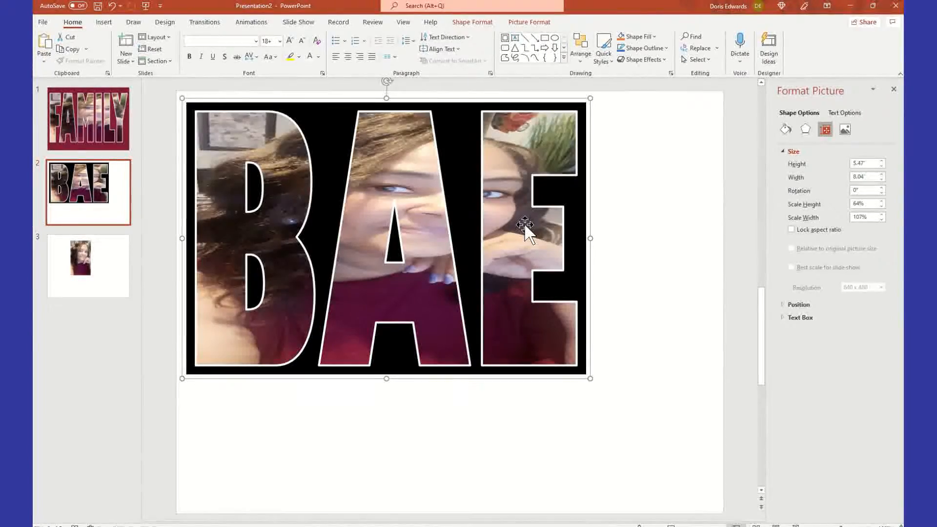
pyautogui.moveTo(591, 378); pyautogui.dragTo(720, 505)
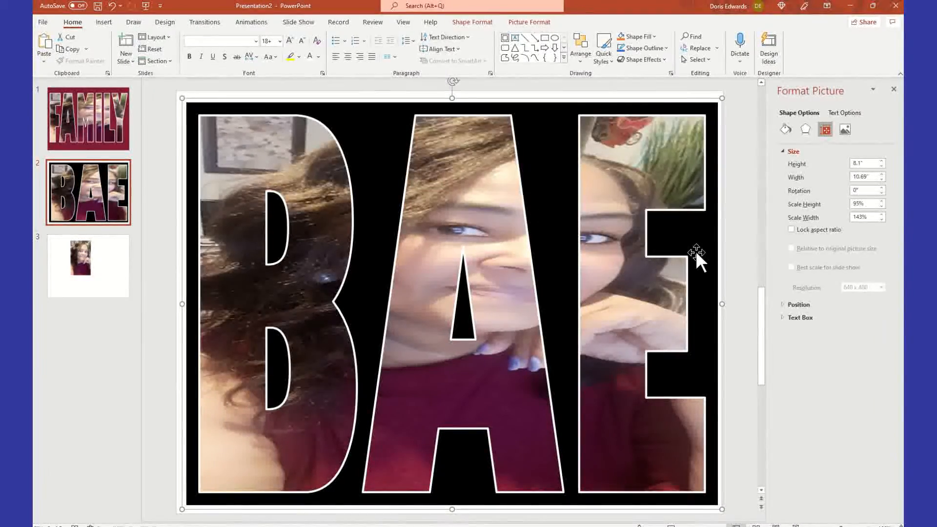
pyautogui.moveTo(633, 171); pyautogui.dragTo(582, 142)
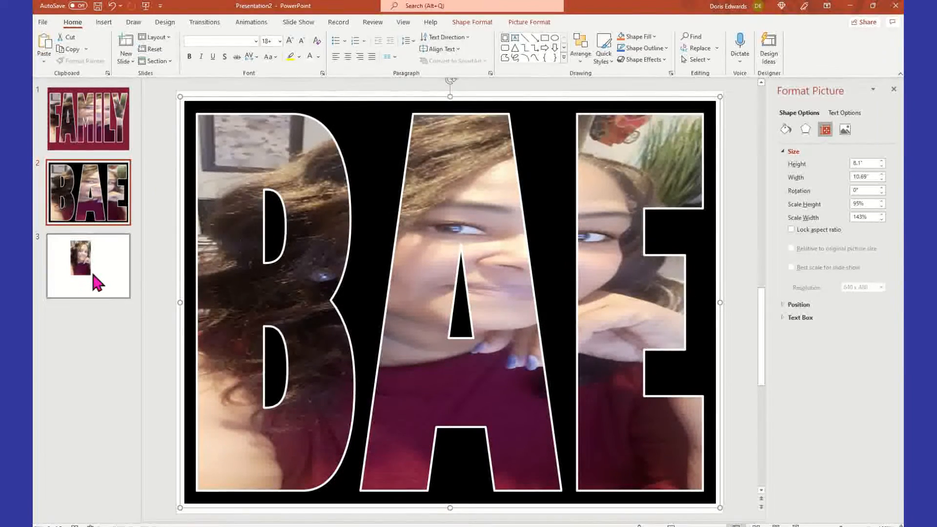
# Step: Delete the portrait photo from slide 3
pyautogui.click(91, 245)
pyautogui.click(347, 233)
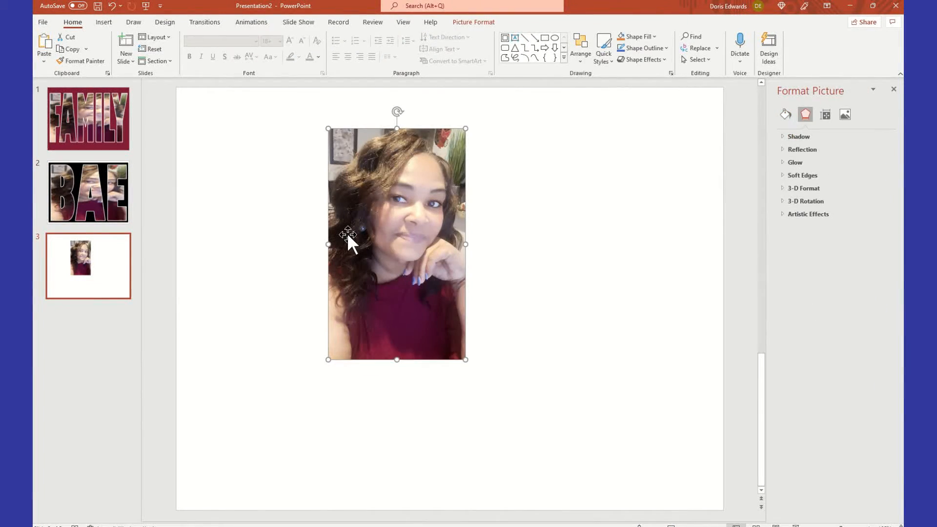
pyautogui.press('Delete')
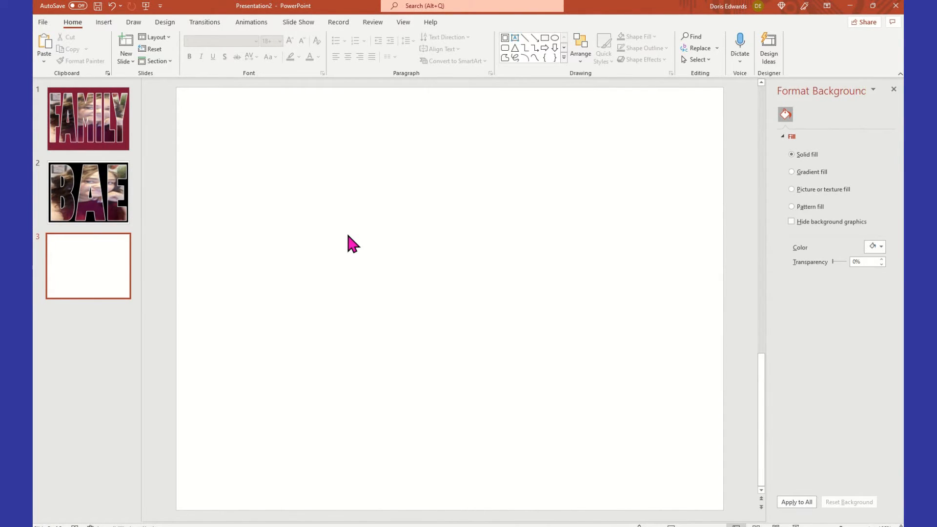
# Step: Add a text box near the top of the empty slide containing the word "Candoris"
pyautogui.click(109, 23)
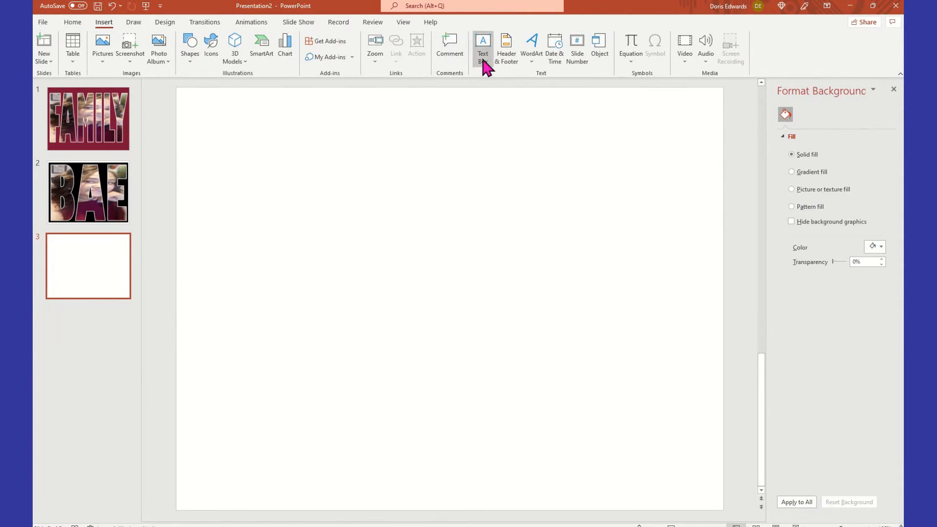
pyautogui.moveTo(289, 125); pyautogui.dragTo(560, 272)
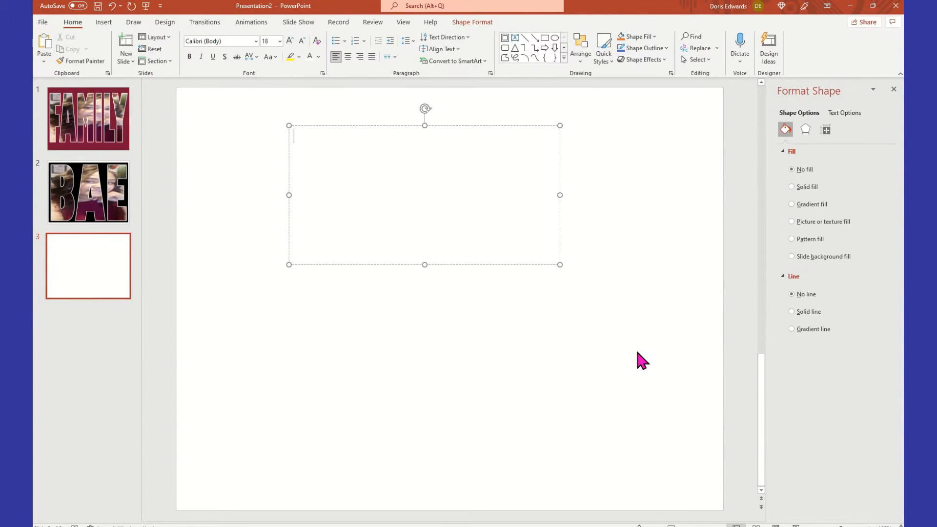
pyautogui.write('C')
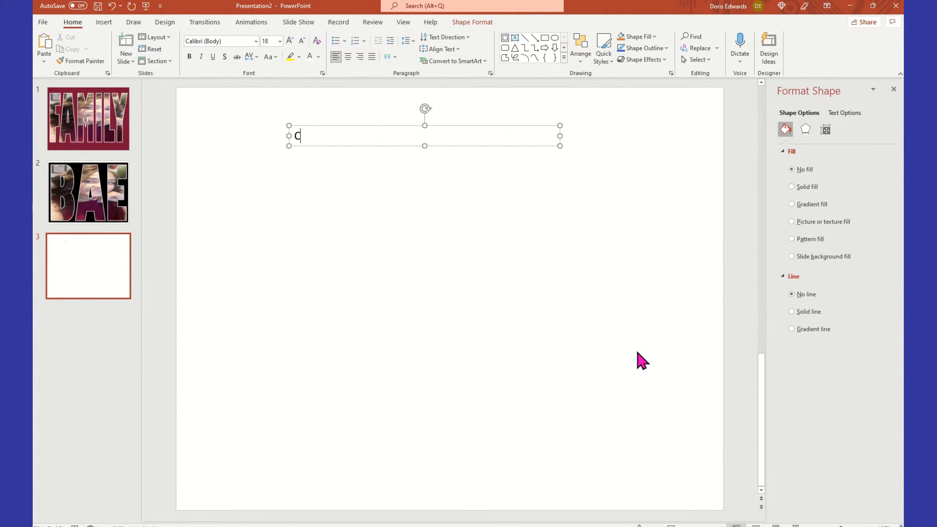
pyautogui.write('andoris')
pyautogui.click(498, 250)
pyautogui.click(460, 126)
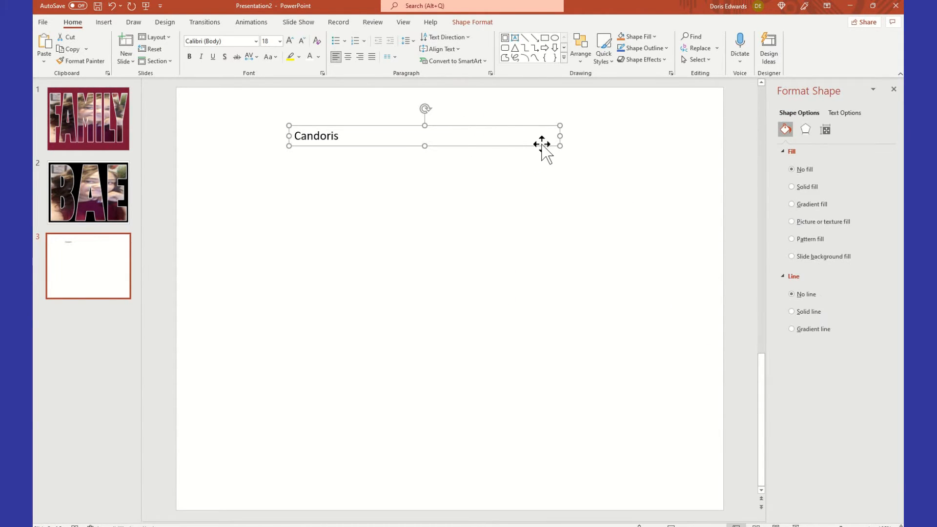
# Step: Shrink the text box around the word Candoris and format the word in the Yessy font at size 96
pyautogui.moveTo(560, 136); pyautogui.dragTo(383, 173)
pyautogui.click(341, 165)
pyautogui.click(324, 126)
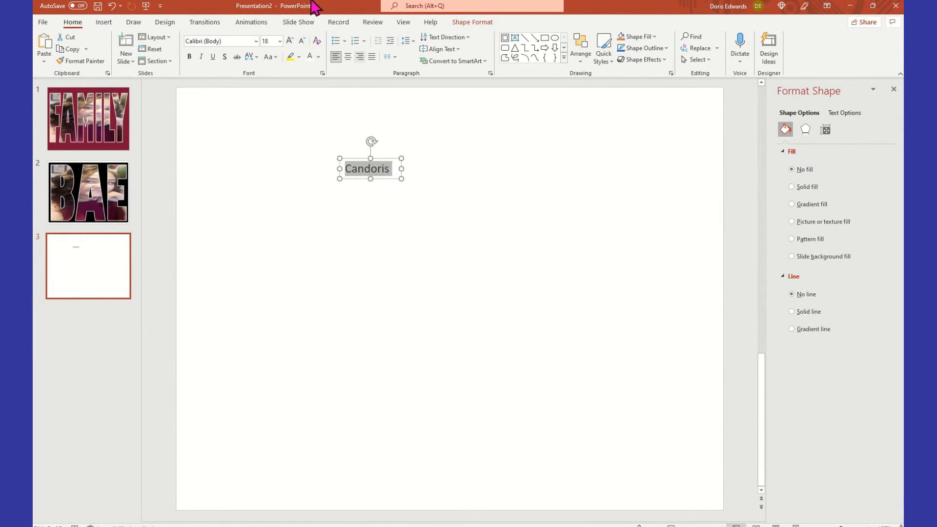
pyautogui.click(256, 40)
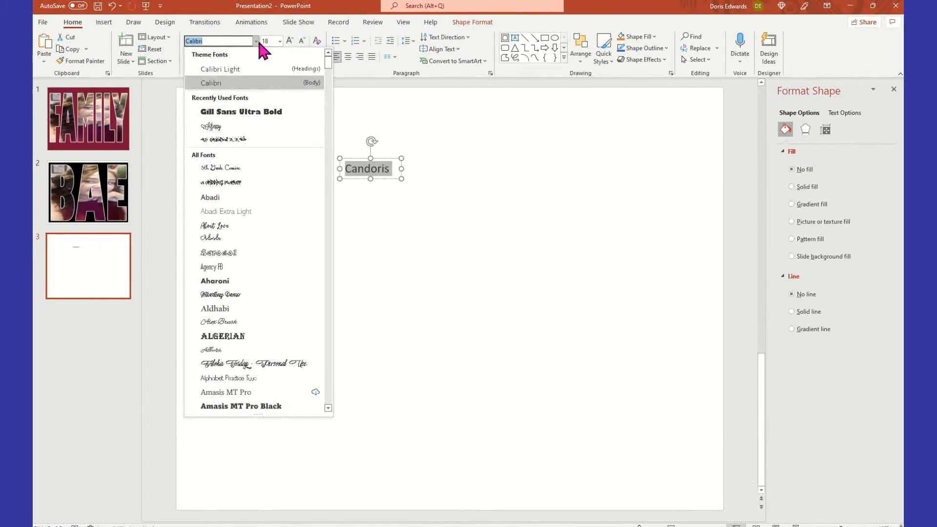
pyautogui.moveTo(326, 64); pyautogui.dragTo(337, 398)
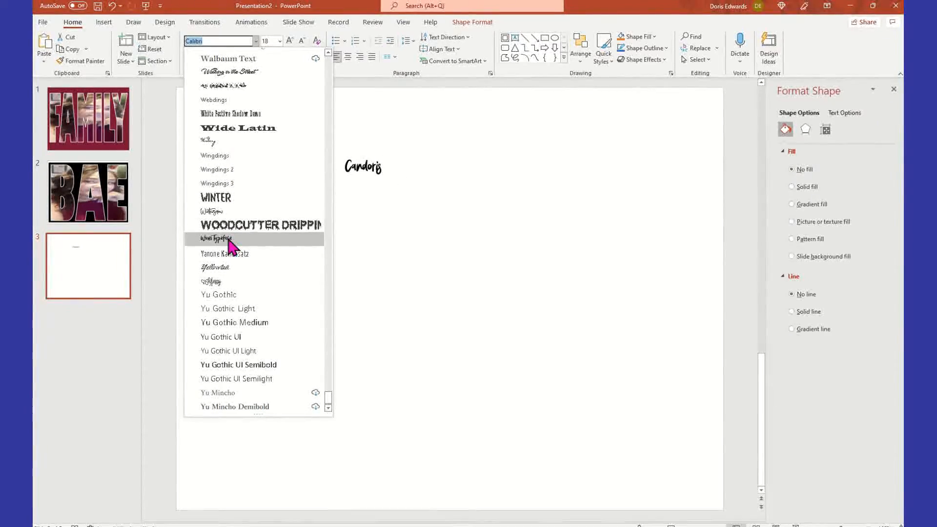
pyautogui.click(233, 282)
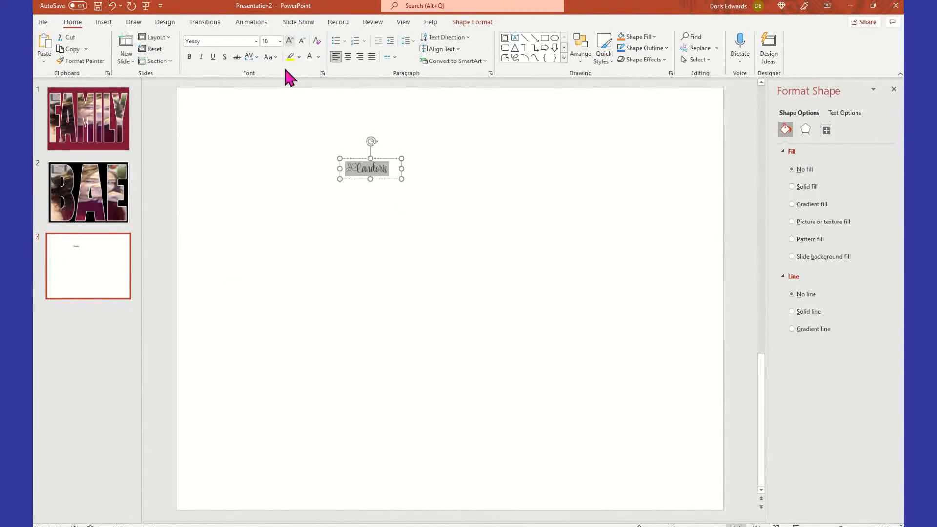
pyautogui.click(280, 40)
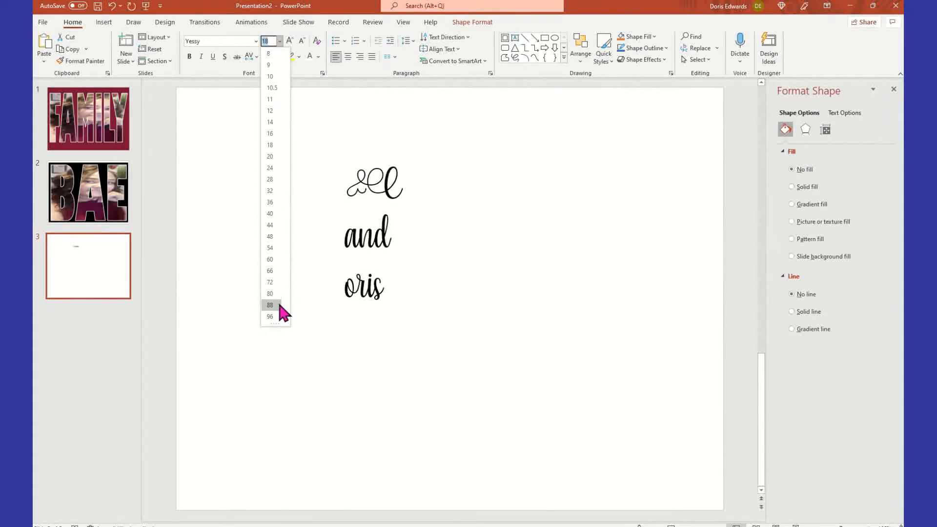
pyautogui.click(271, 317)
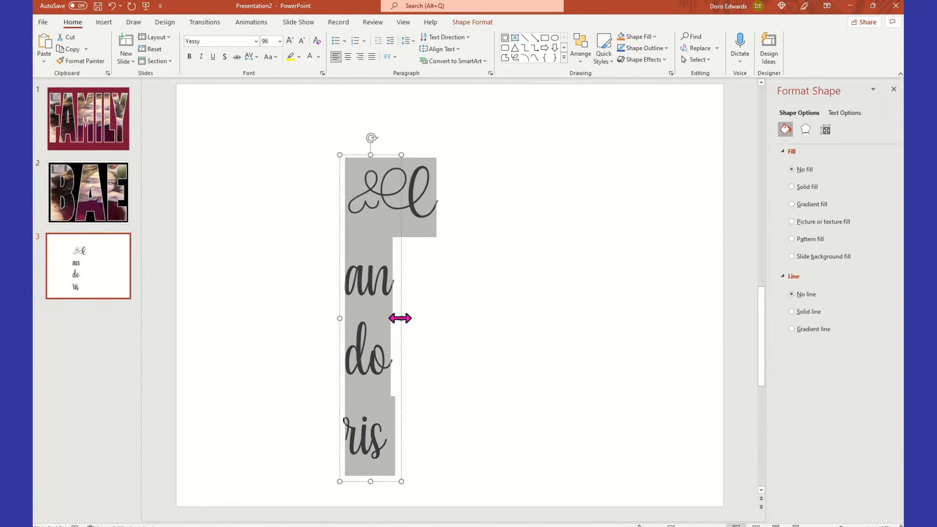
# Step: Resize the text box to about 4.88" wide so Candoris fits on one line, and move it up and to the left
pyautogui.click(497, 318)
pyautogui.moveTo(496, 318); pyautogui.dragTo(654, 322)
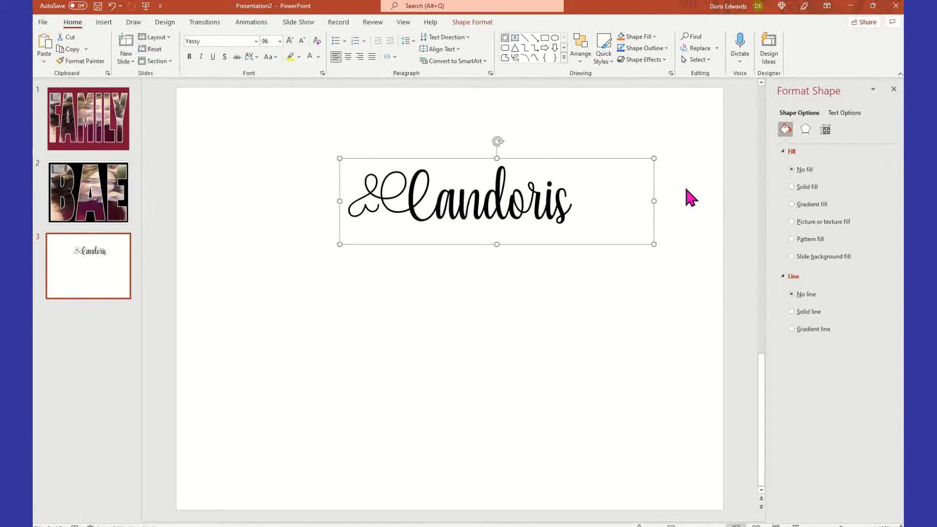
pyautogui.moveTo(654, 201); pyautogui.dragTo(583, 201)
pyautogui.click(616, 272)
pyautogui.click(436, 200)
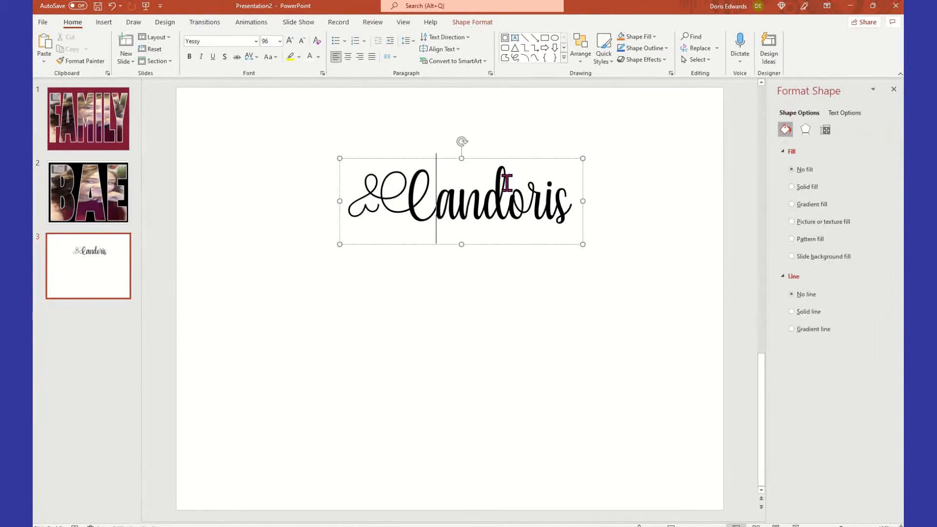
pyautogui.moveTo(506, 160); pyautogui.dragTo(467, 129)
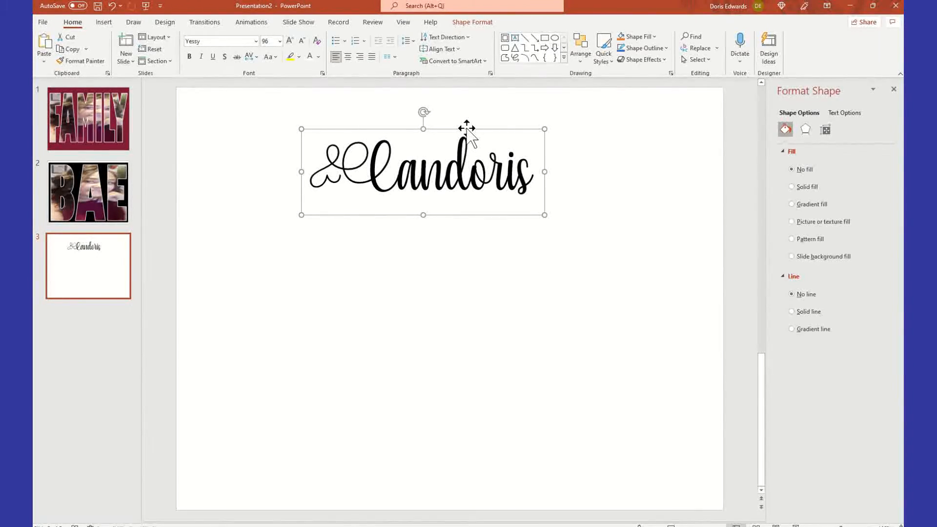
pyautogui.click(473, 23)
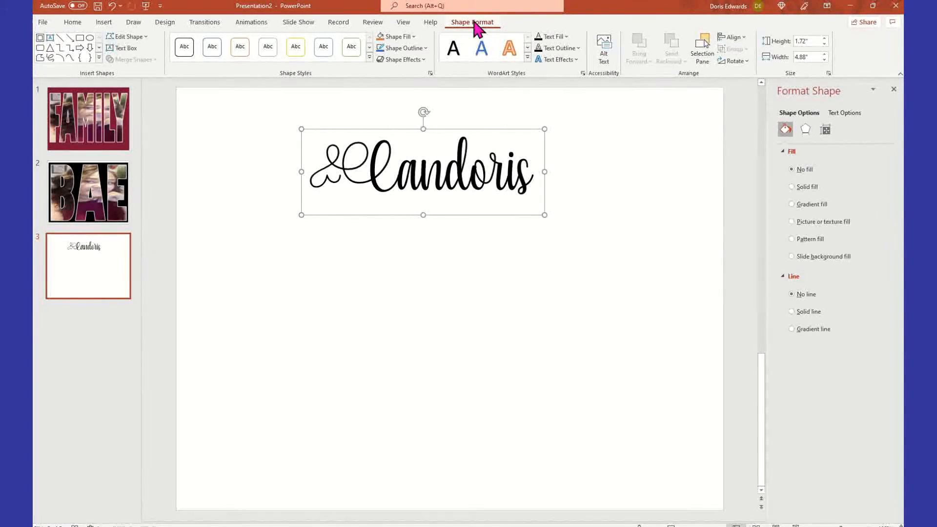
pyautogui.click(576, 59)
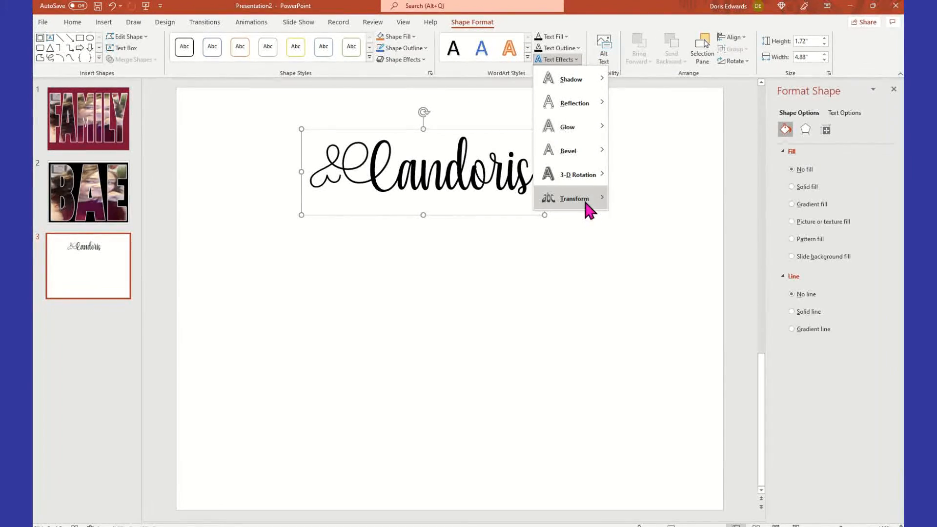
pyautogui.moveTo(586, 204)
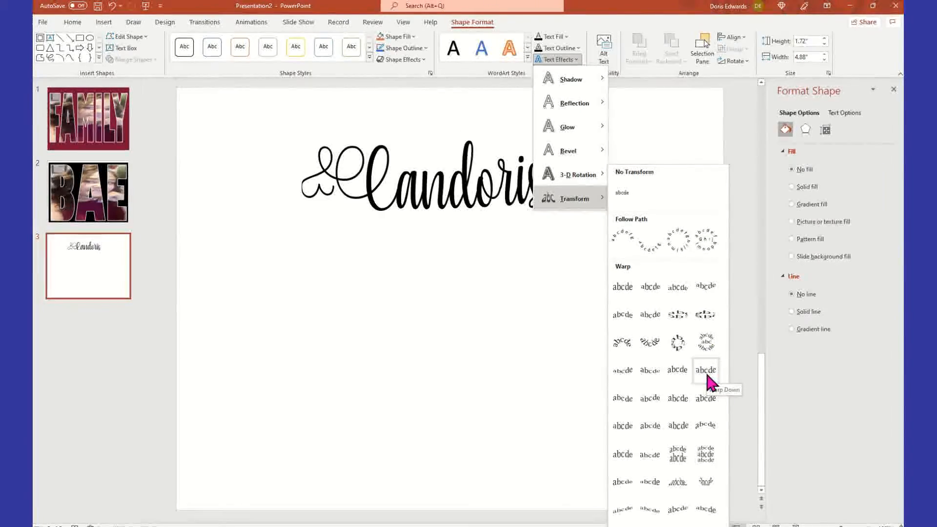
pyautogui.click(704, 399)
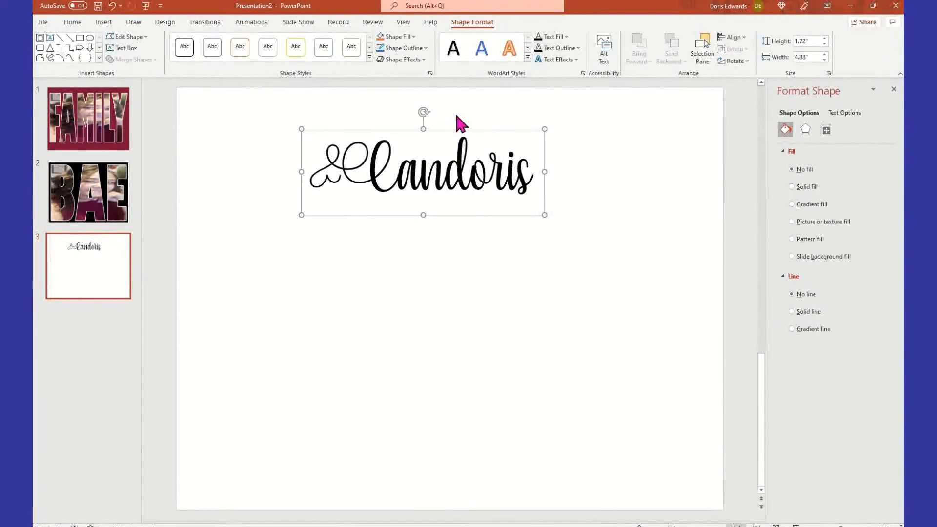
# Step: Move the Candoris text box to the left side of the slide, about halfway down
pyautogui.moveTo(456, 130); pyautogui.dragTo(328, 286)
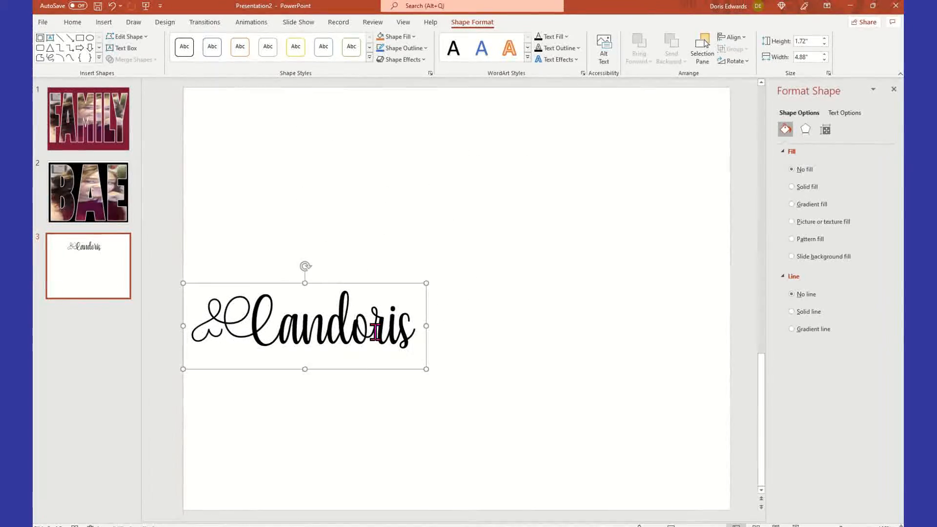
pyautogui.click(578, 59)
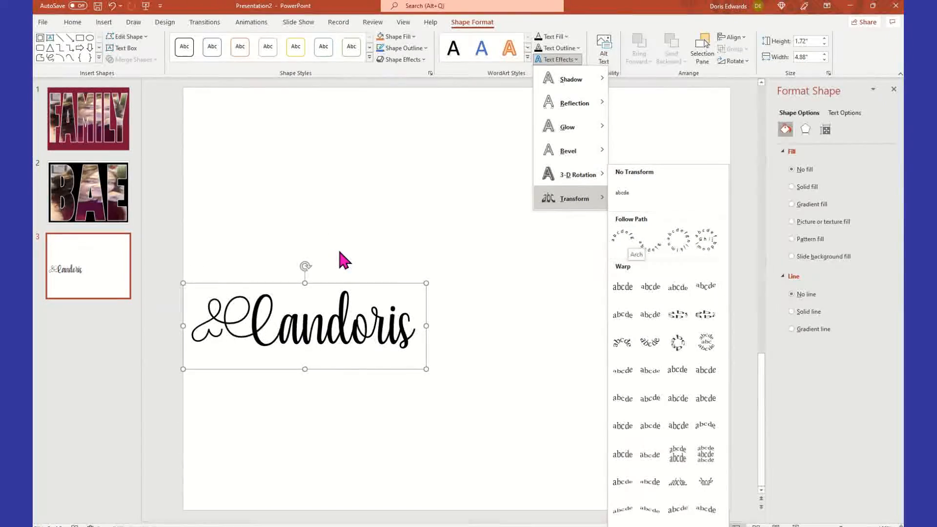
pyautogui.click(344, 288)
pyautogui.moveTo(340, 283)
pyautogui.mouseDown()
pyautogui.moveTo(358, 281)
pyautogui.moveTo(350, 282)
pyautogui.mouseUp()
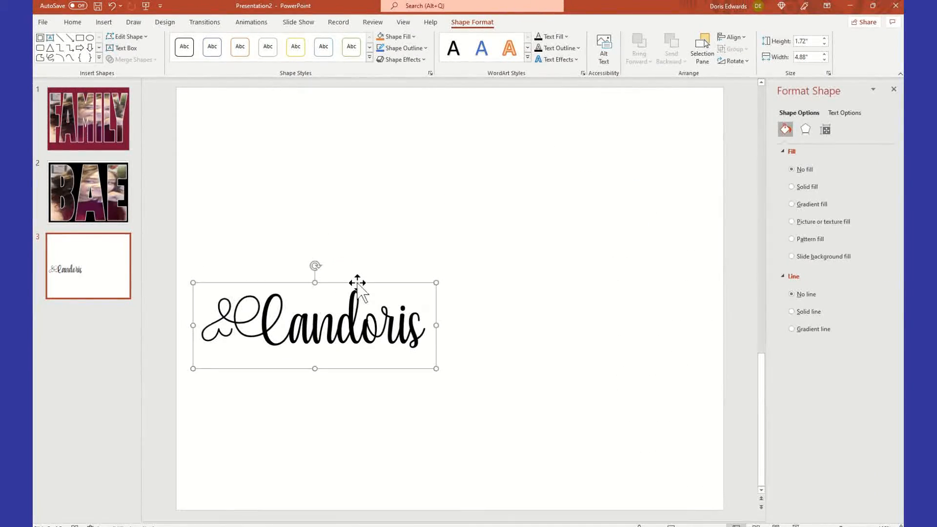
# Step: Apply the Transform warp that dips the top of Candoris in the middle, and enlarge the word to about 2.23" by 6.52"
pyautogui.click(579, 60)
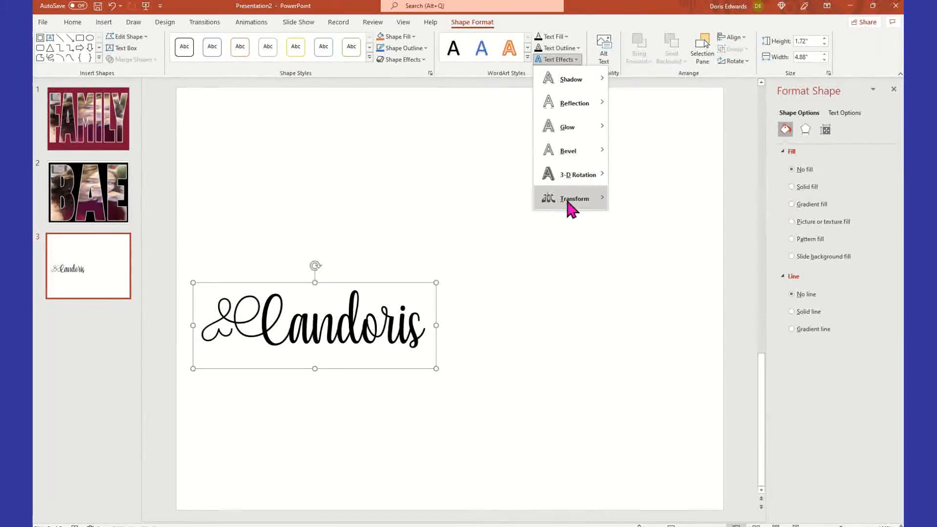
pyautogui.moveTo(595, 202)
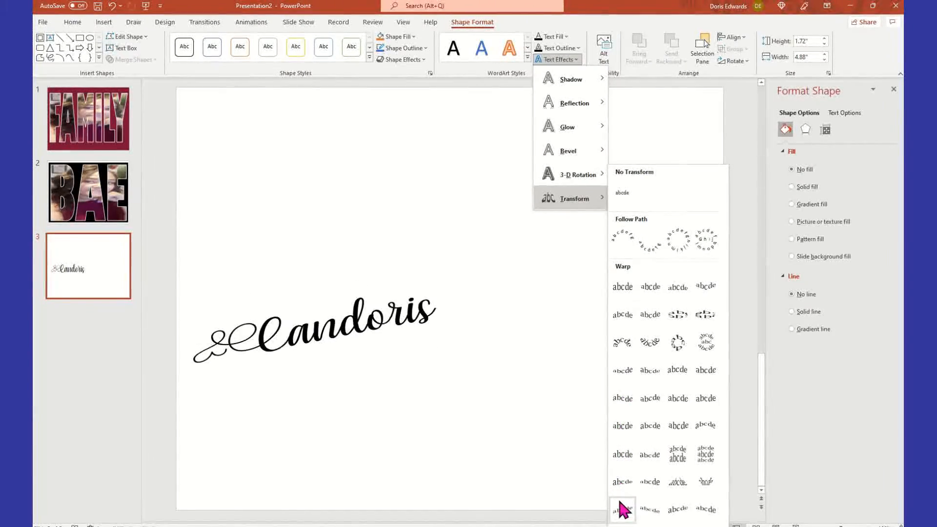
pyautogui.click(650, 454)
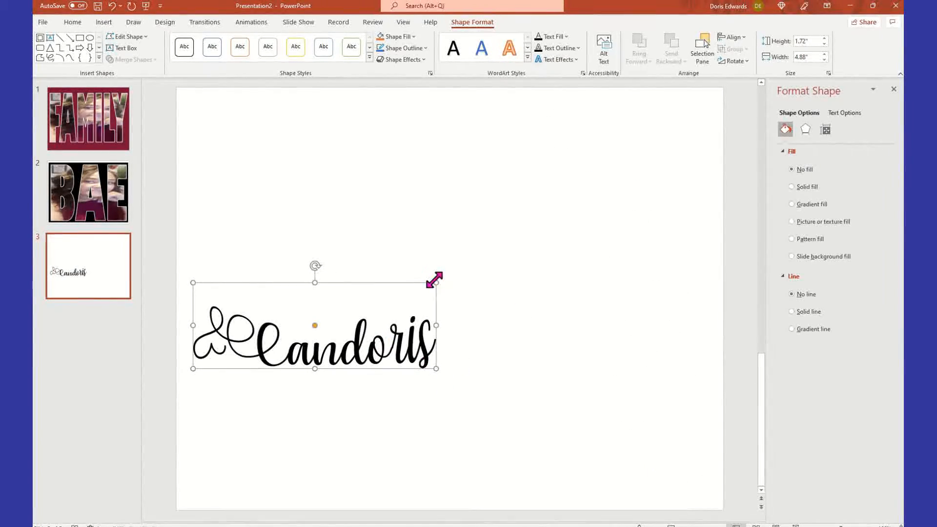
pyautogui.moveTo(438, 283); pyautogui.dragTo(517, 258)
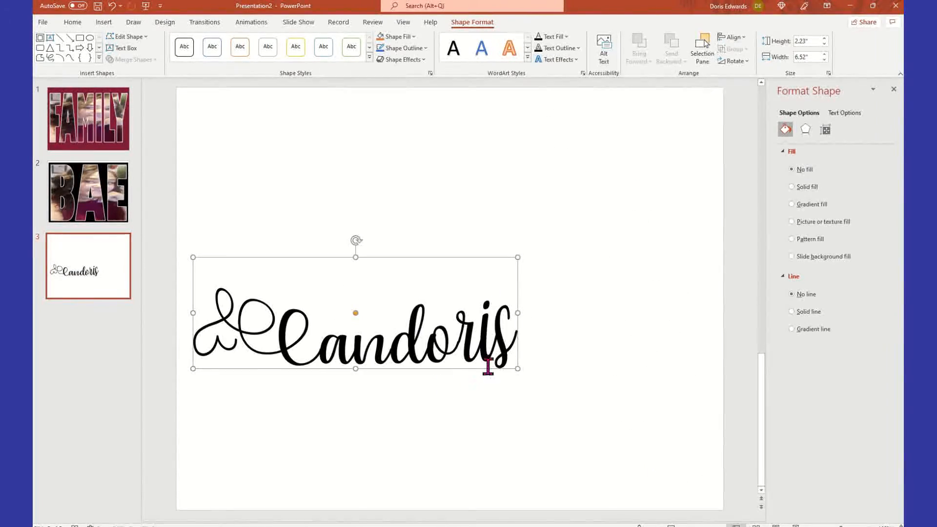
# Step: Move the warped Candoris text box to the top of the slide
pyautogui.click(557, 342)
pyautogui.click(497, 312)
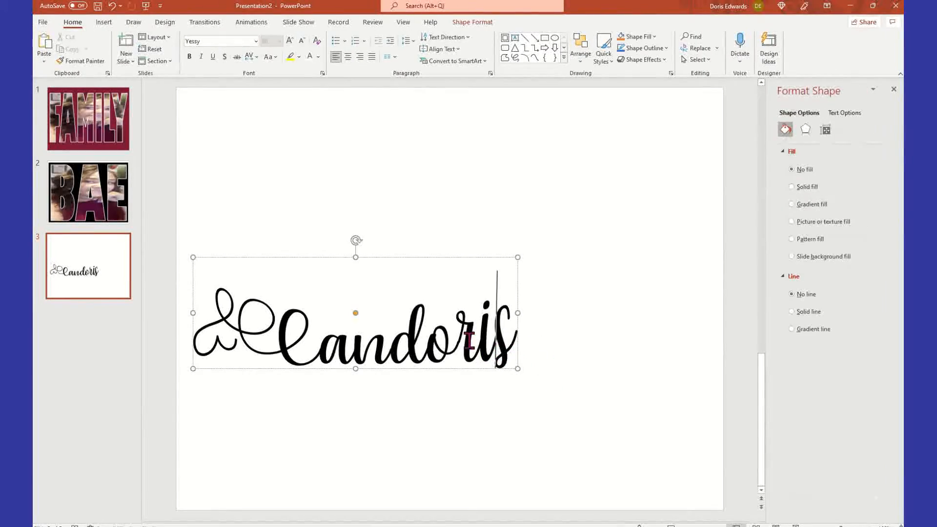
pyautogui.moveTo(476, 273); pyautogui.dragTo(508, 94)
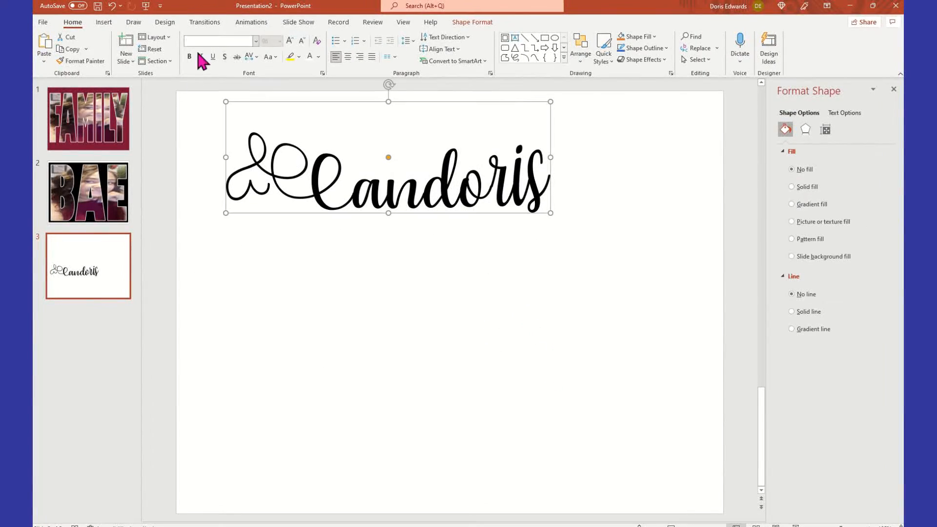
# Step: Review the FAMILY and BAE slides and return to the Candoris text on slide 3
pyautogui.click(96, 133)
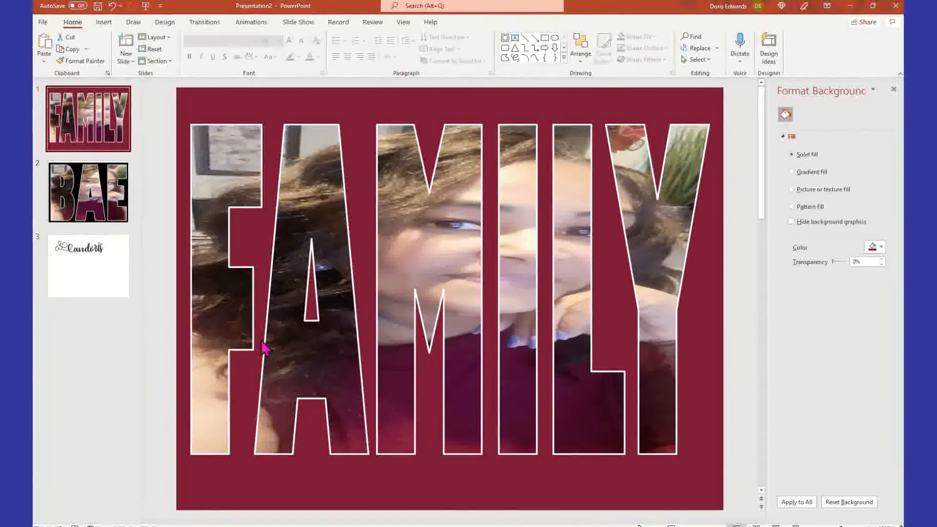
pyautogui.click(88, 192)
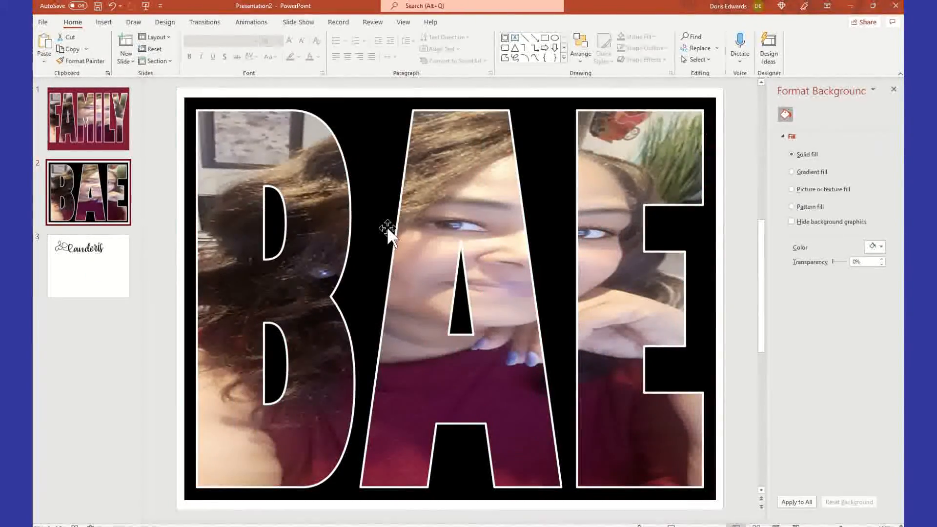
pyautogui.click(98, 259)
pyautogui.click(422, 185)
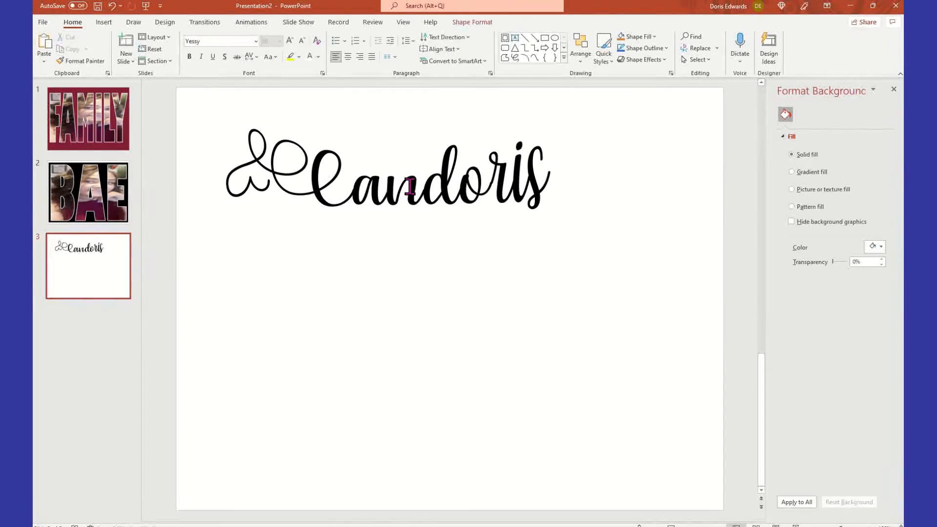
# Step: Move the warped Candoris text box to the lower-right part of the slide
pyautogui.click(529, 99)
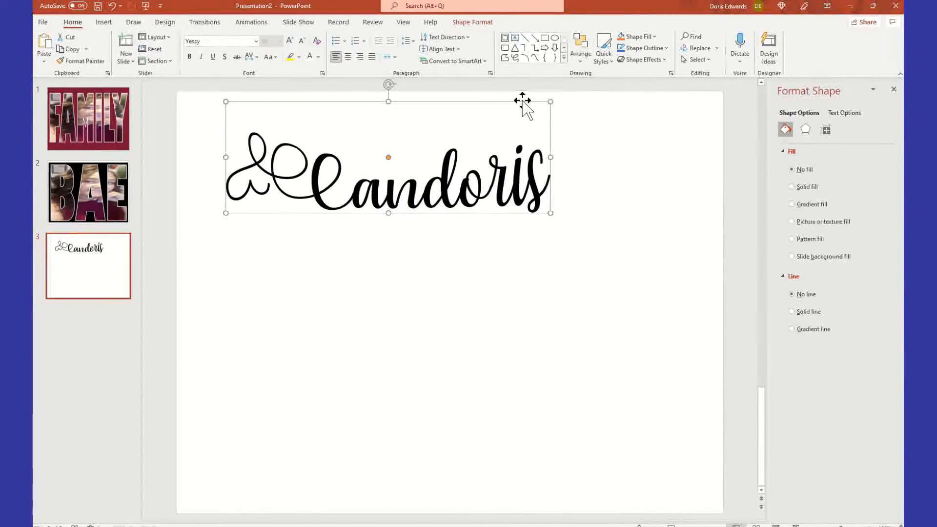
pyautogui.click(255, 41)
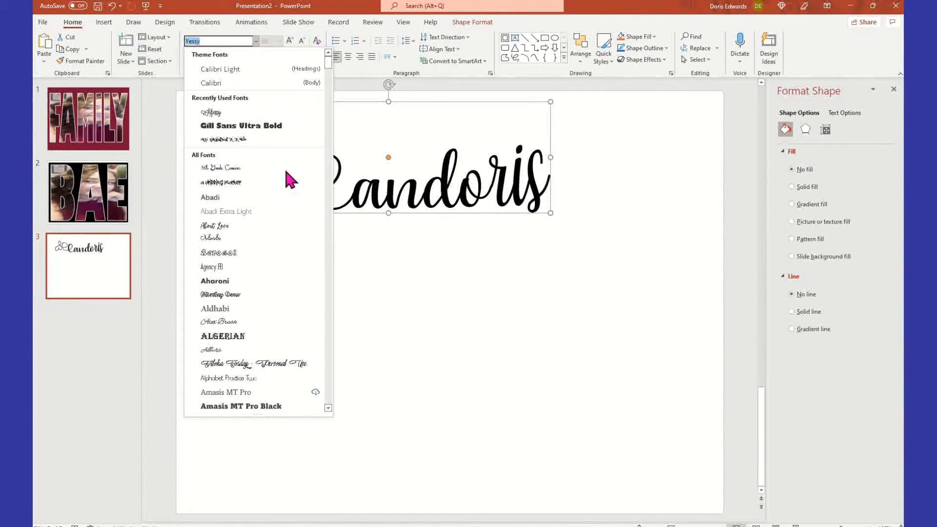
pyautogui.press('Escape')
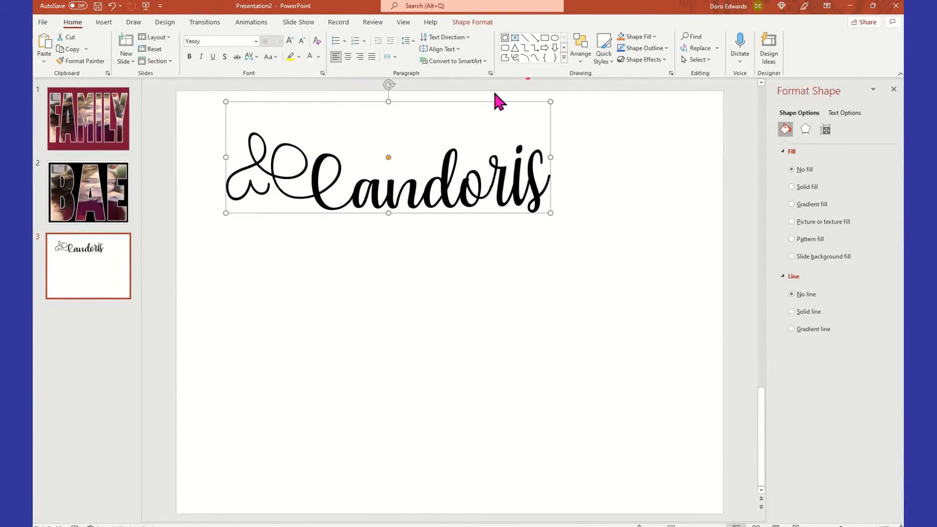
pyautogui.moveTo(493, 102); pyautogui.dragTo(650, 357)
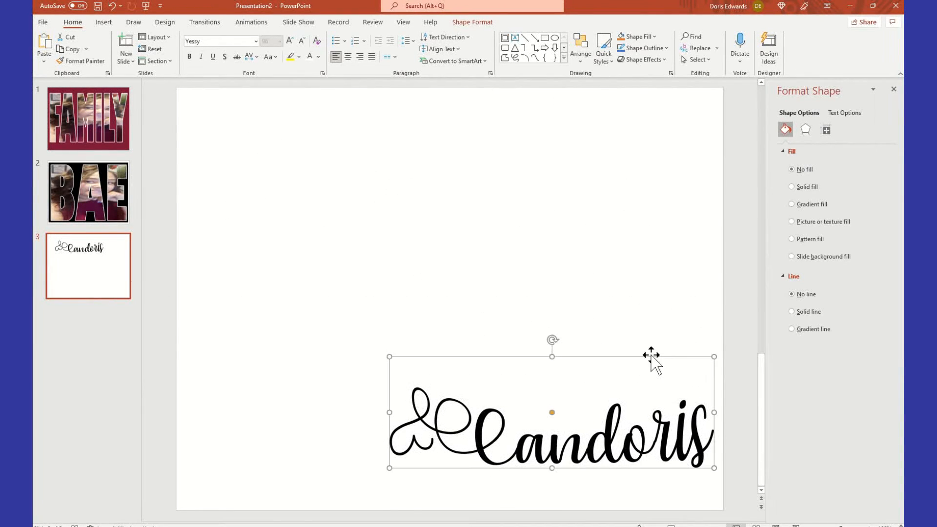
# Step: Preview different fonts on the Candoris text, from the start of the font list to its end, and examine how each looks
pyautogui.click(255, 41)
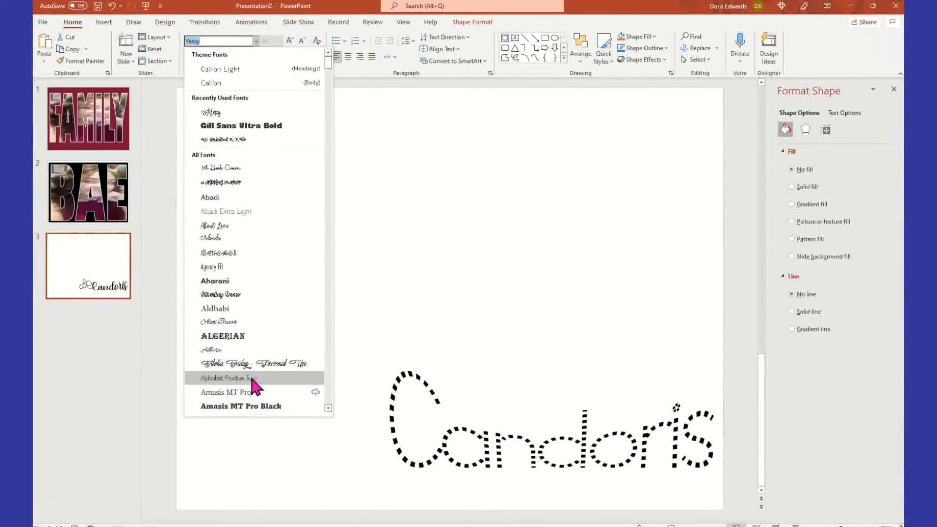
pyautogui.scroll(-8, 258, 405)
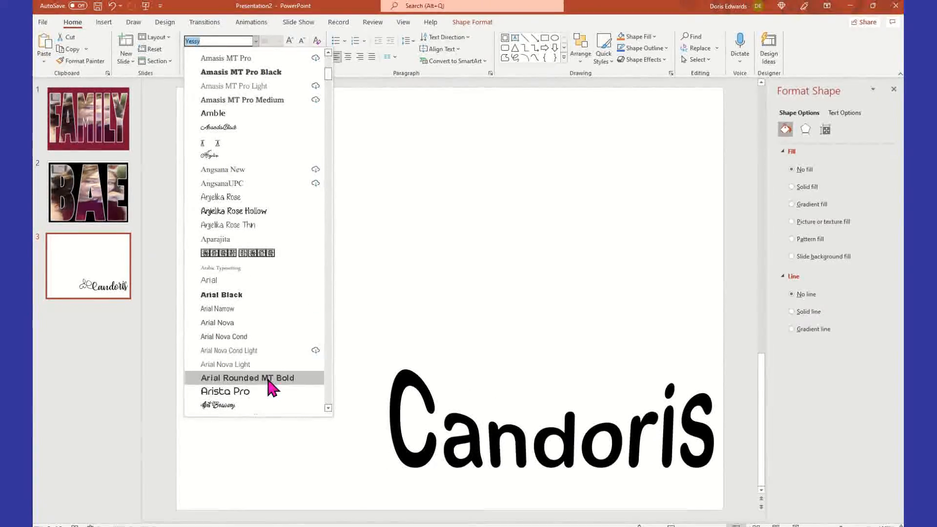
pyautogui.scroll(-2, 262, 391)
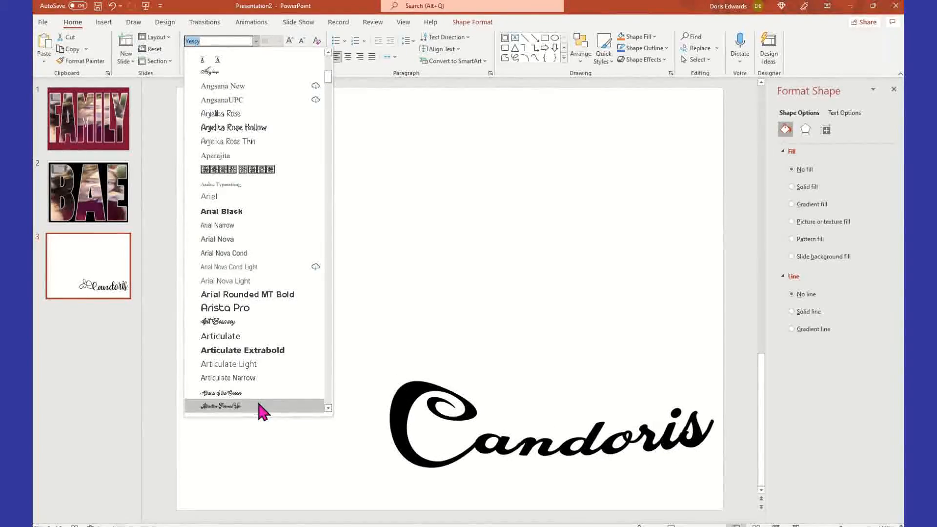
pyautogui.scroll(-3, 261, 409)
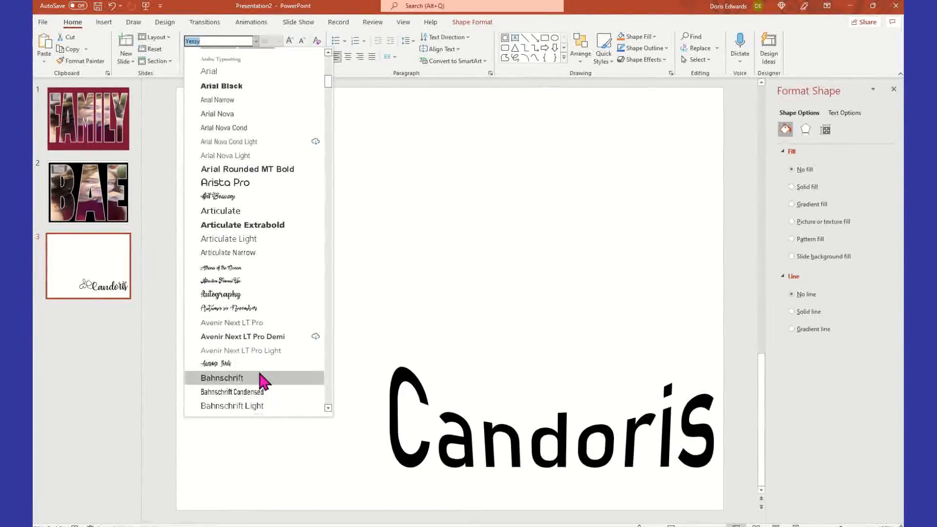
pyautogui.scroll(-10, 259, 361)
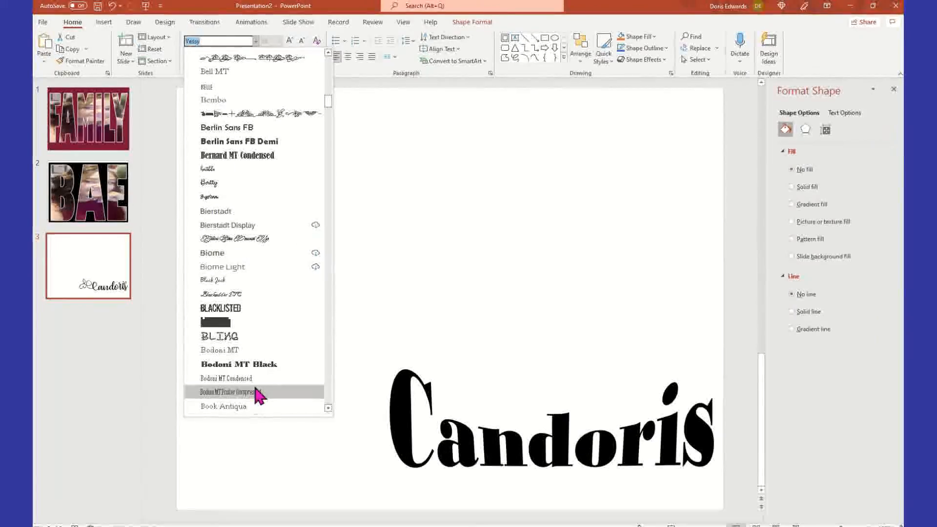
pyautogui.scroll(-8, 256, 391)
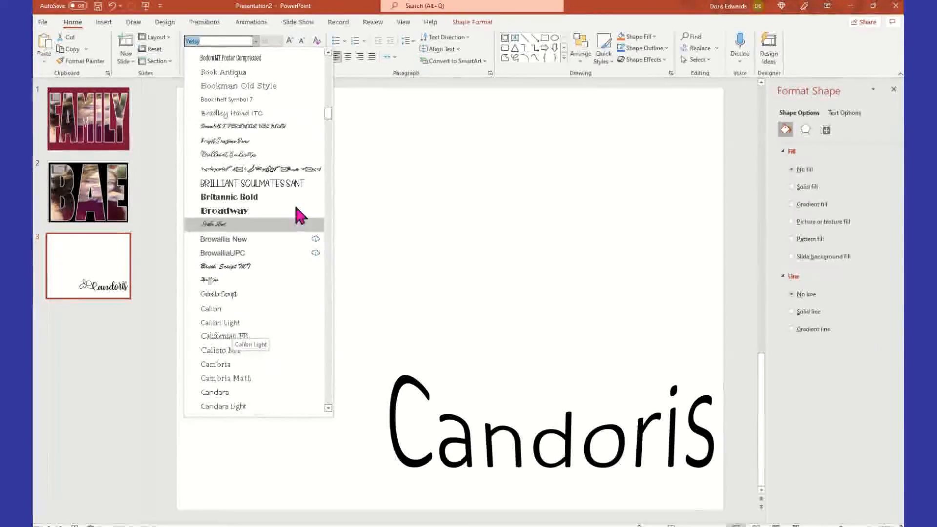
pyautogui.moveTo(328, 115); pyautogui.dragTo(333, 409)
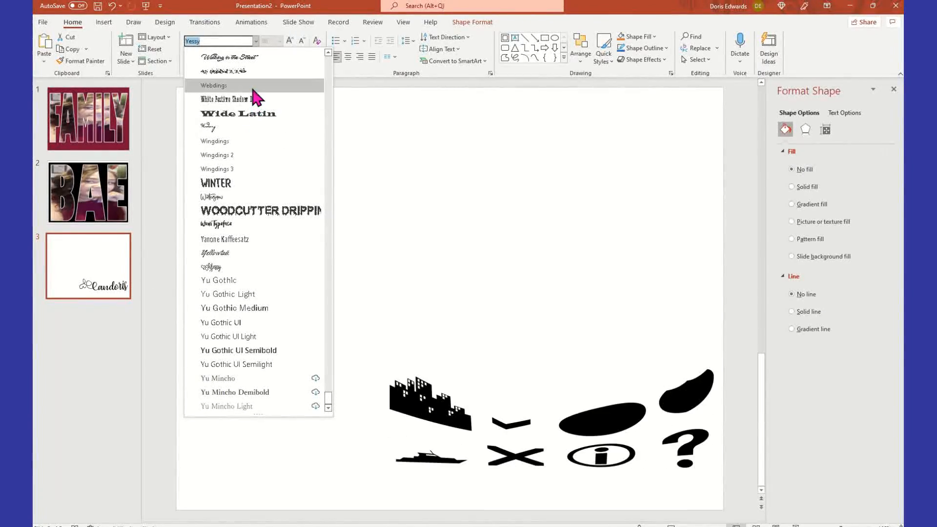
pyautogui.scroll(3, 254, 96)
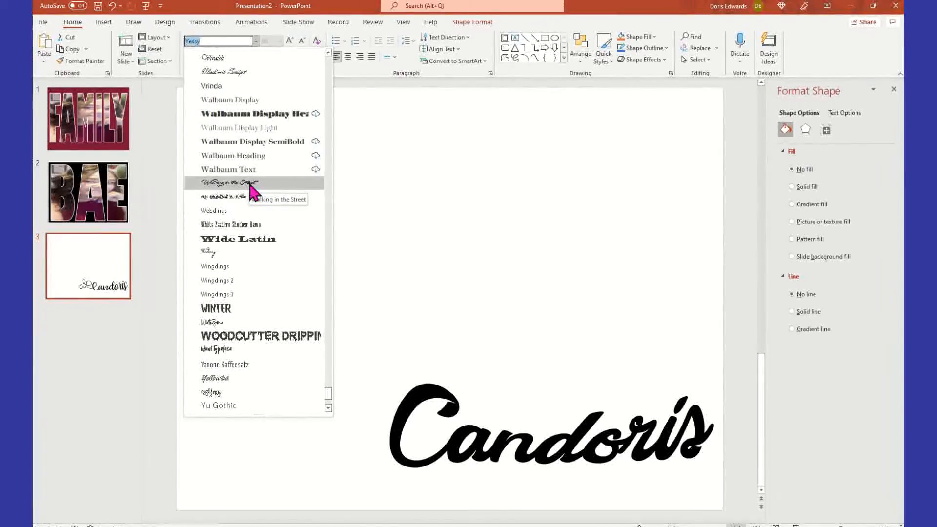
pyautogui.scroll(3, 257, 119)
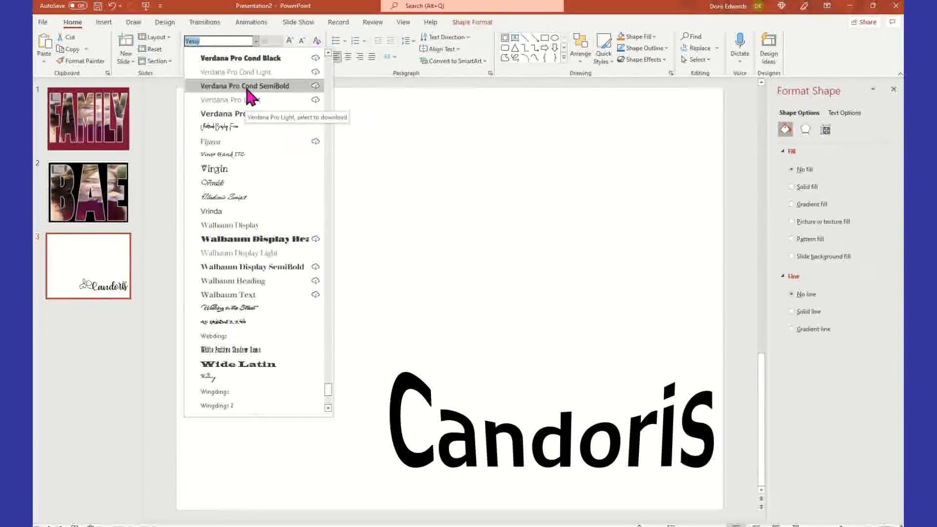
# Step: Leave the font unchanged and move the Candoris text box to the middle of the slide
pyautogui.click(395, 200)
pyautogui.moveTo(533, 360); pyautogui.dragTo(409, 217)
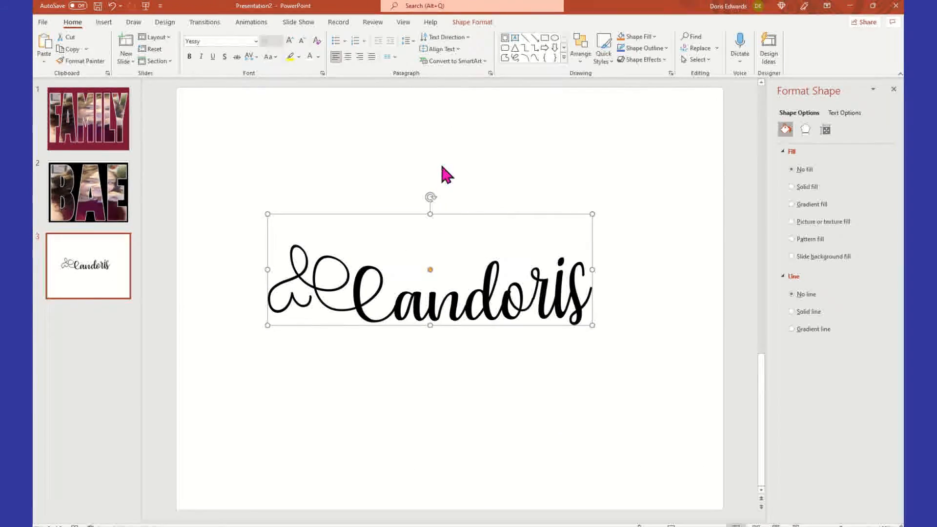
# Step: Fill the background of slide 3 with the solid blue theme color
pyautogui.click(329, 167)
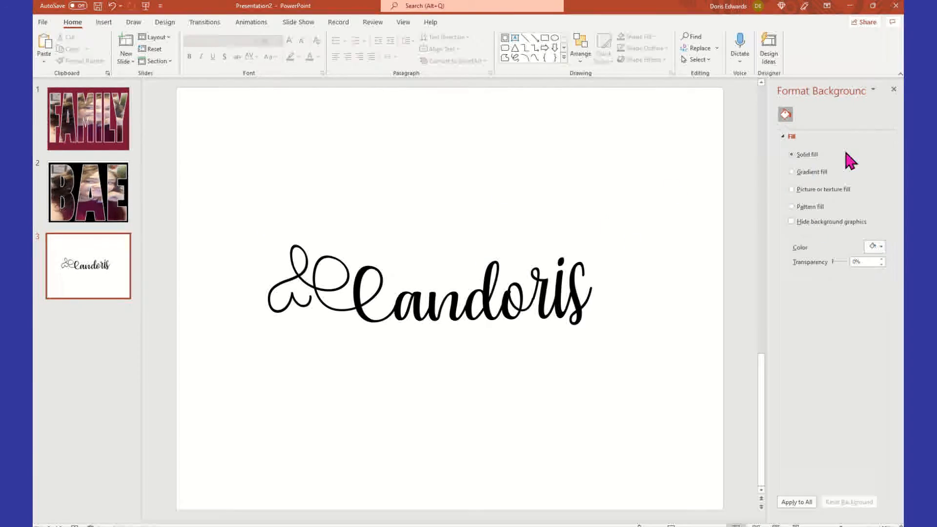
pyautogui.click(881, 248)
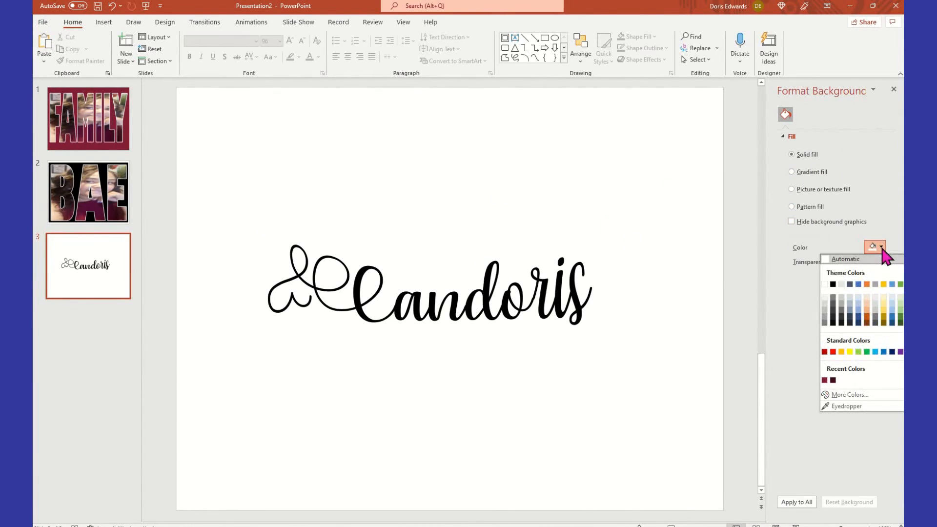
pyautogui.click(859, 280)
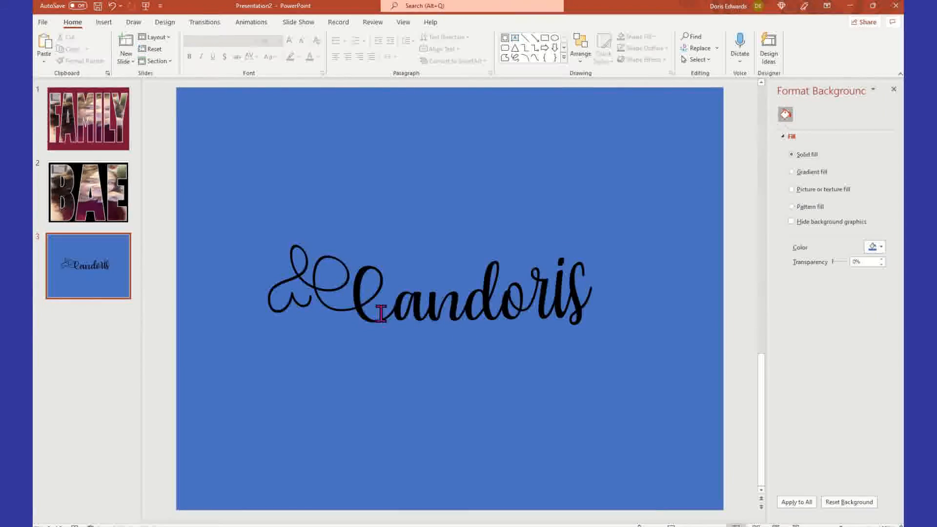
# Step: Set the font color of the whole word Candoris to the standard dark red
pyautogui.click(307, 299)
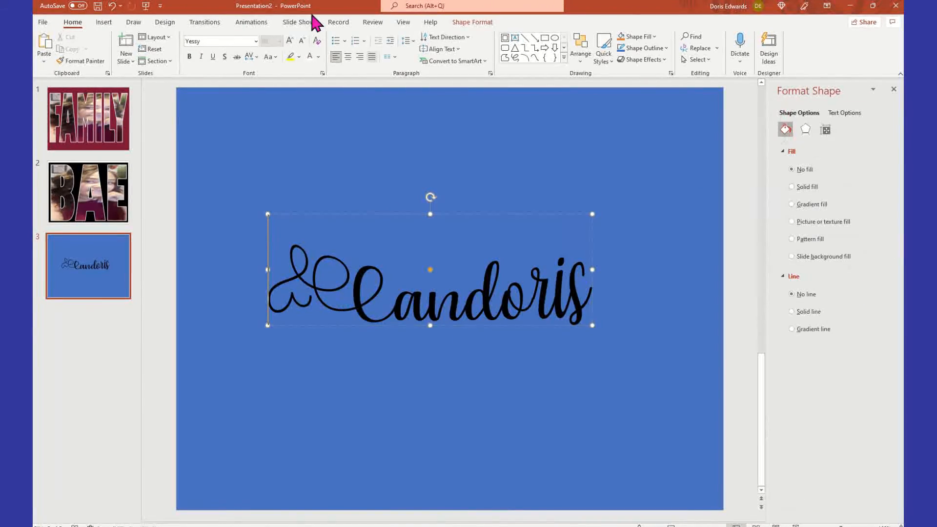
pyautogui.click(318, 57)
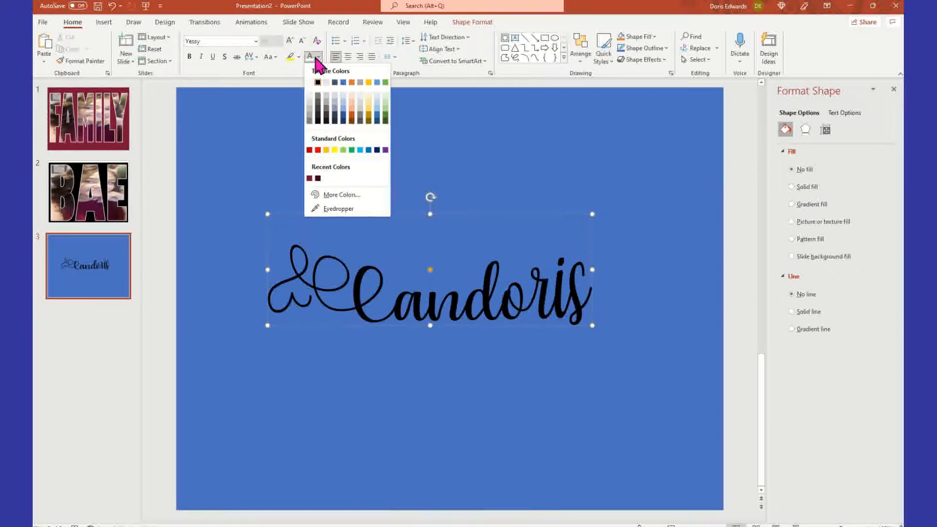
pyautogui.click(309, 150)
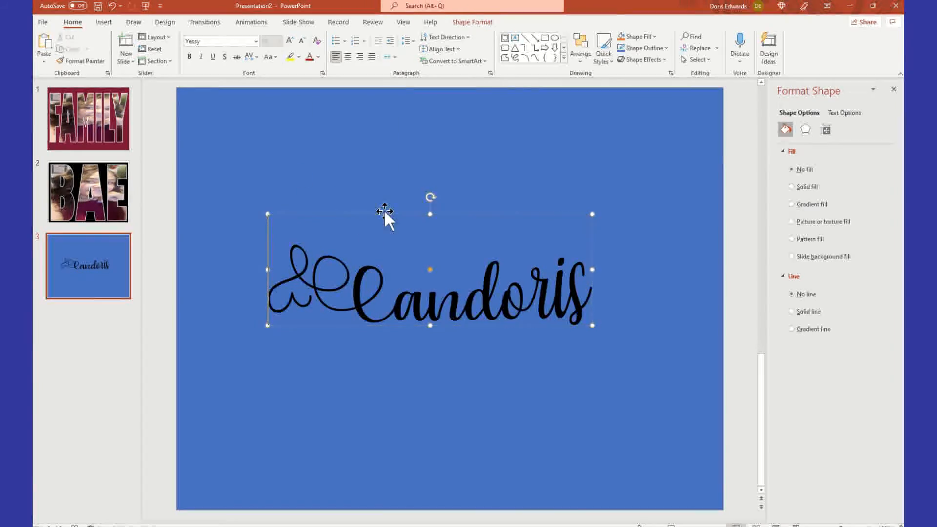
pyautogui.moveTo(300, 294); pyautogui.dragTo(616, 300)
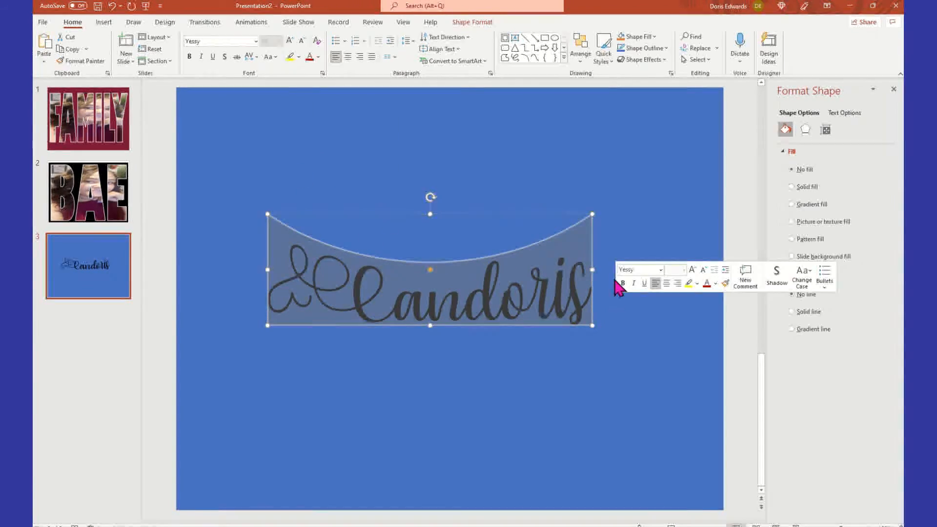
pyautogui.click(309, 57)
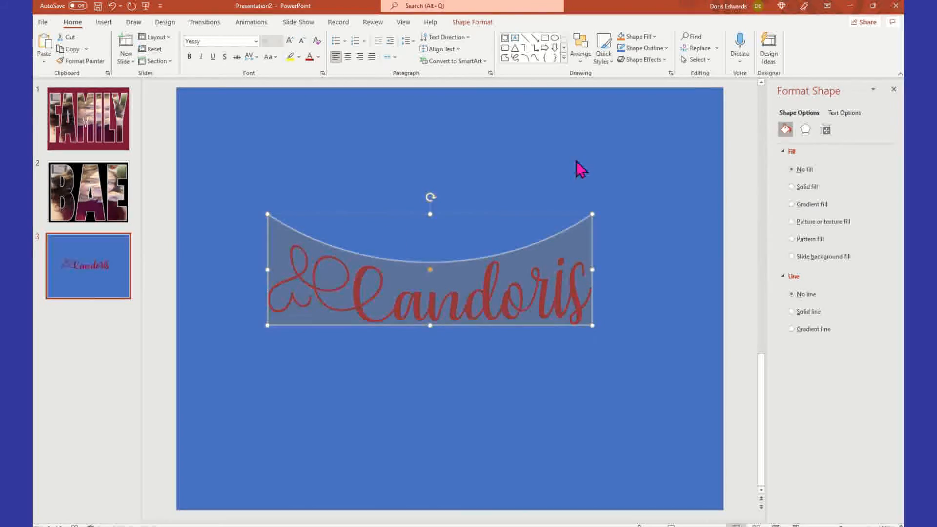
pyautogui.click(588, 148)
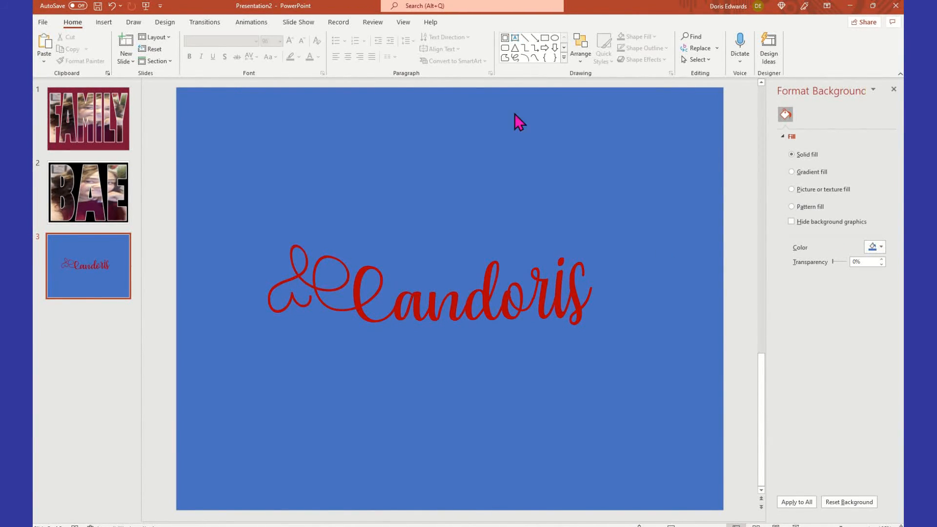
# Step: Look over the FAMILY and BAE slides and the red Candoris text on slide 3
pyautogui.click(124, 124)
pyautogui.click(90, 197)
pyautogui.click(90, 285)
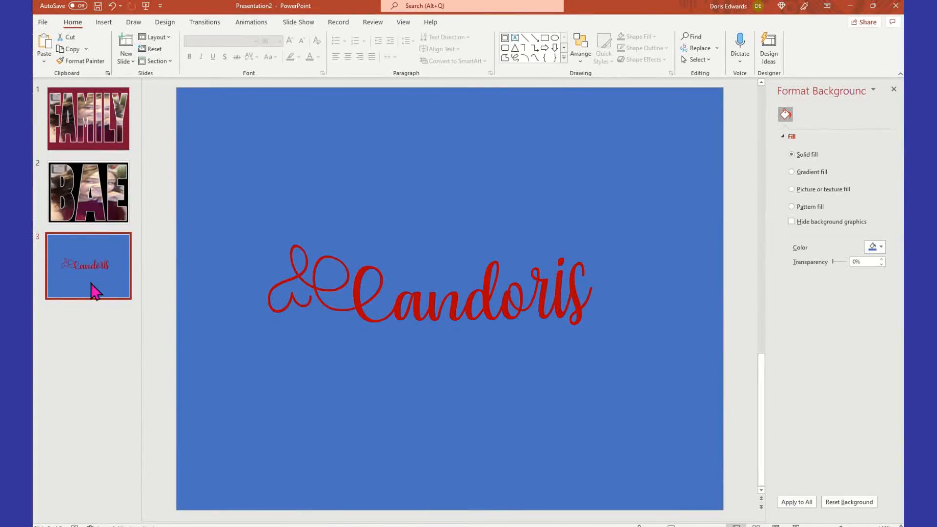
pyautogui.moveTo(291, 281); pyautogui.dragTo(607, 316)
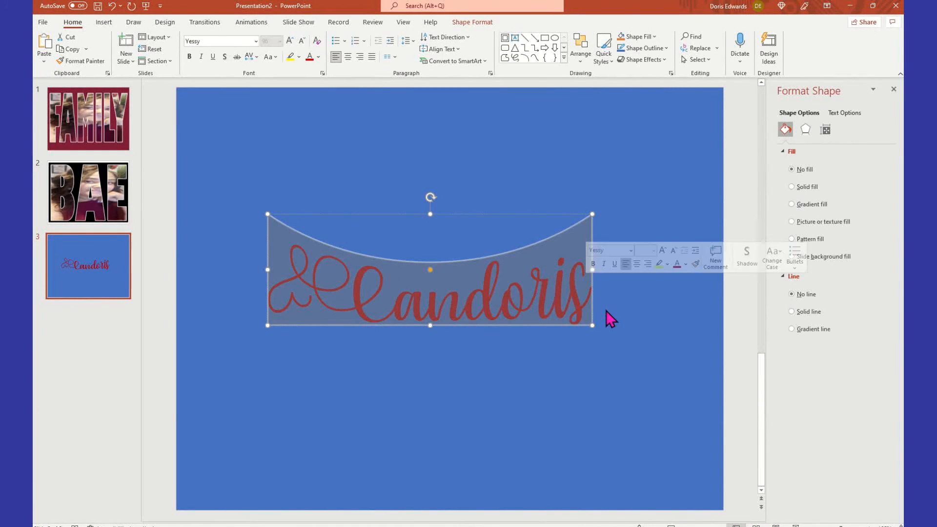
pyautogui.click(595, 376)
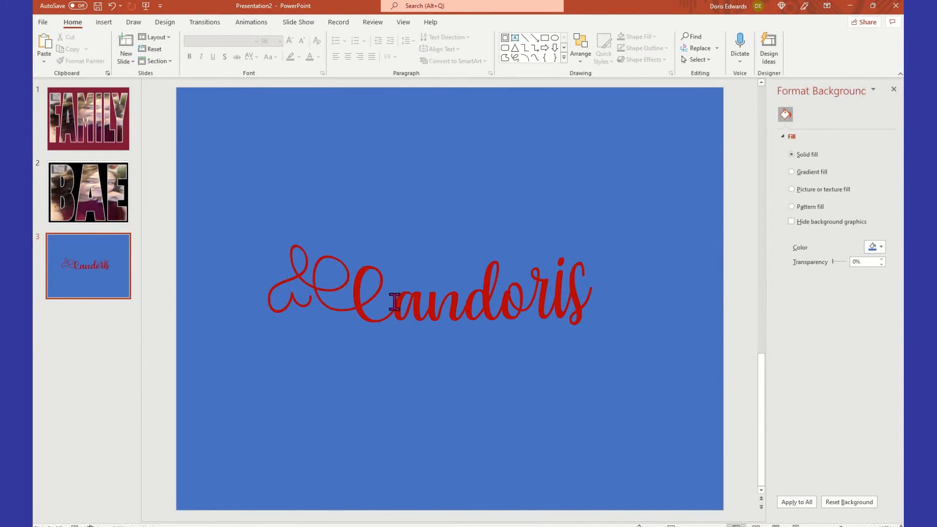